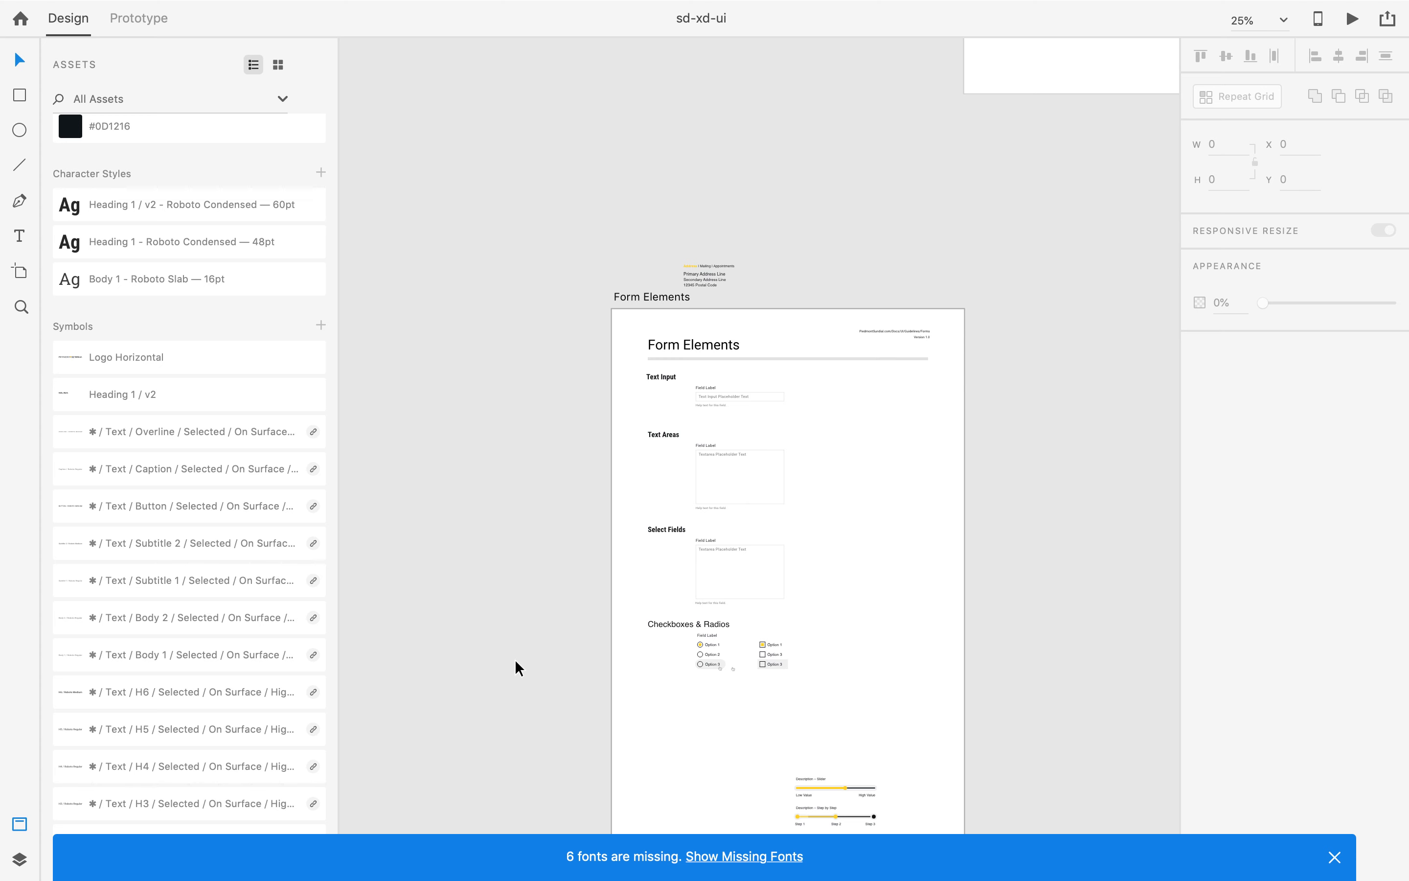
Group the Text Input heading with its field and place a duplicate of the group beside it at X 763.
key(super+equal)
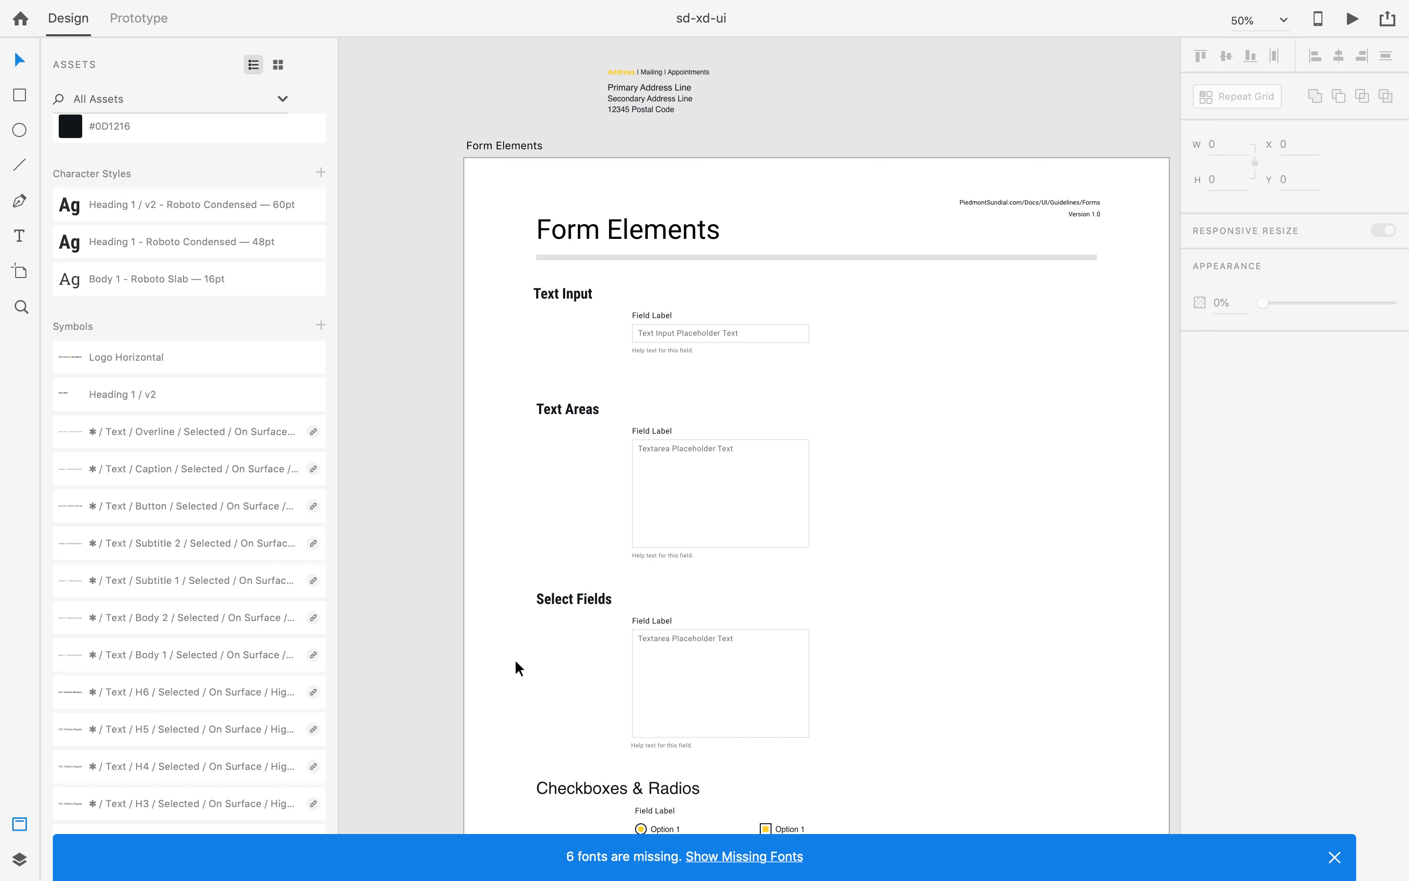
scroll(515, 659, down, 5)
scroll(515, 658, right, 4)
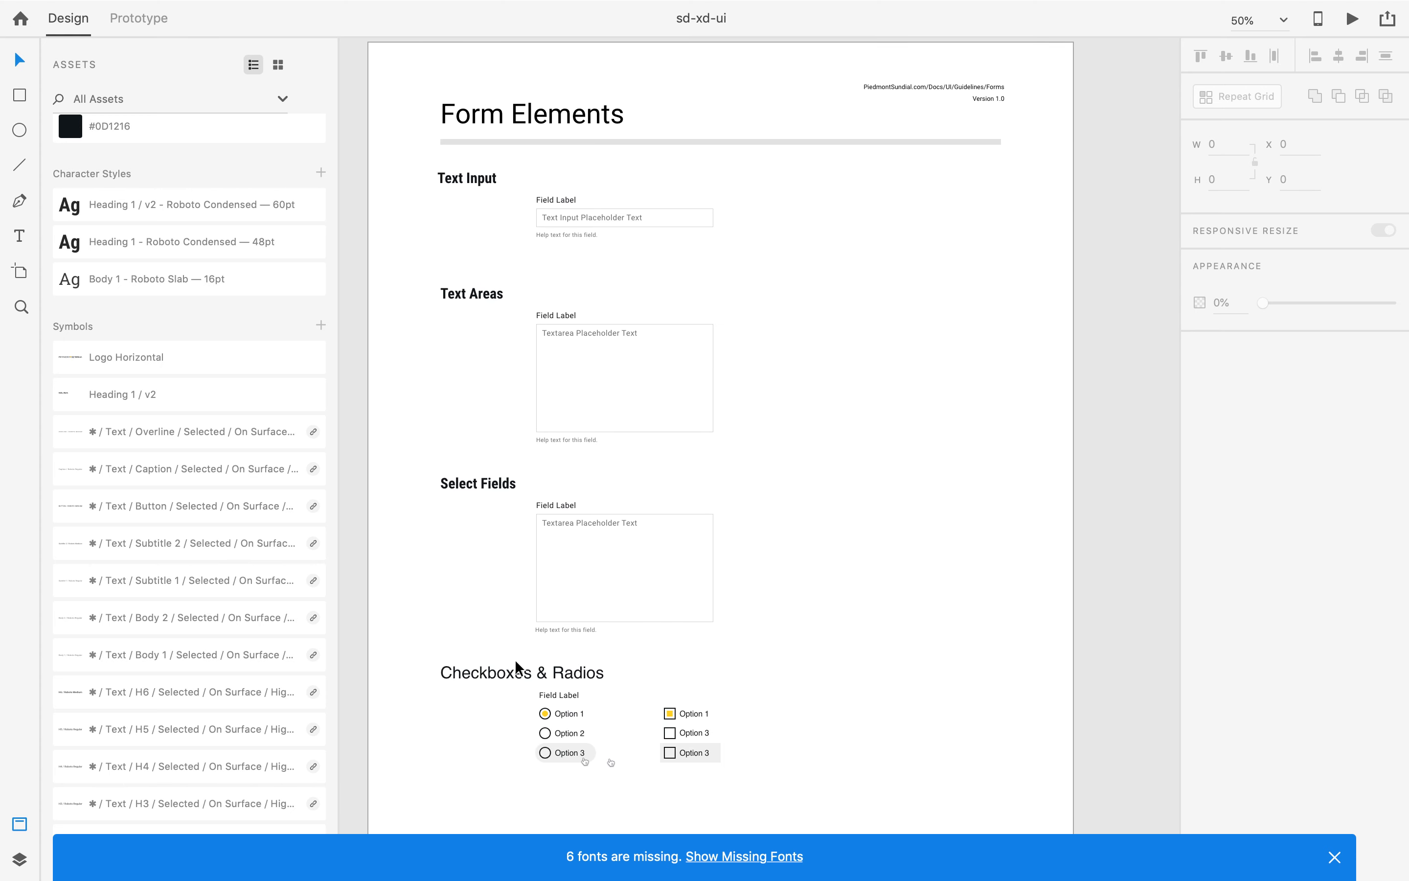
scroll(515, 659, left, 3)
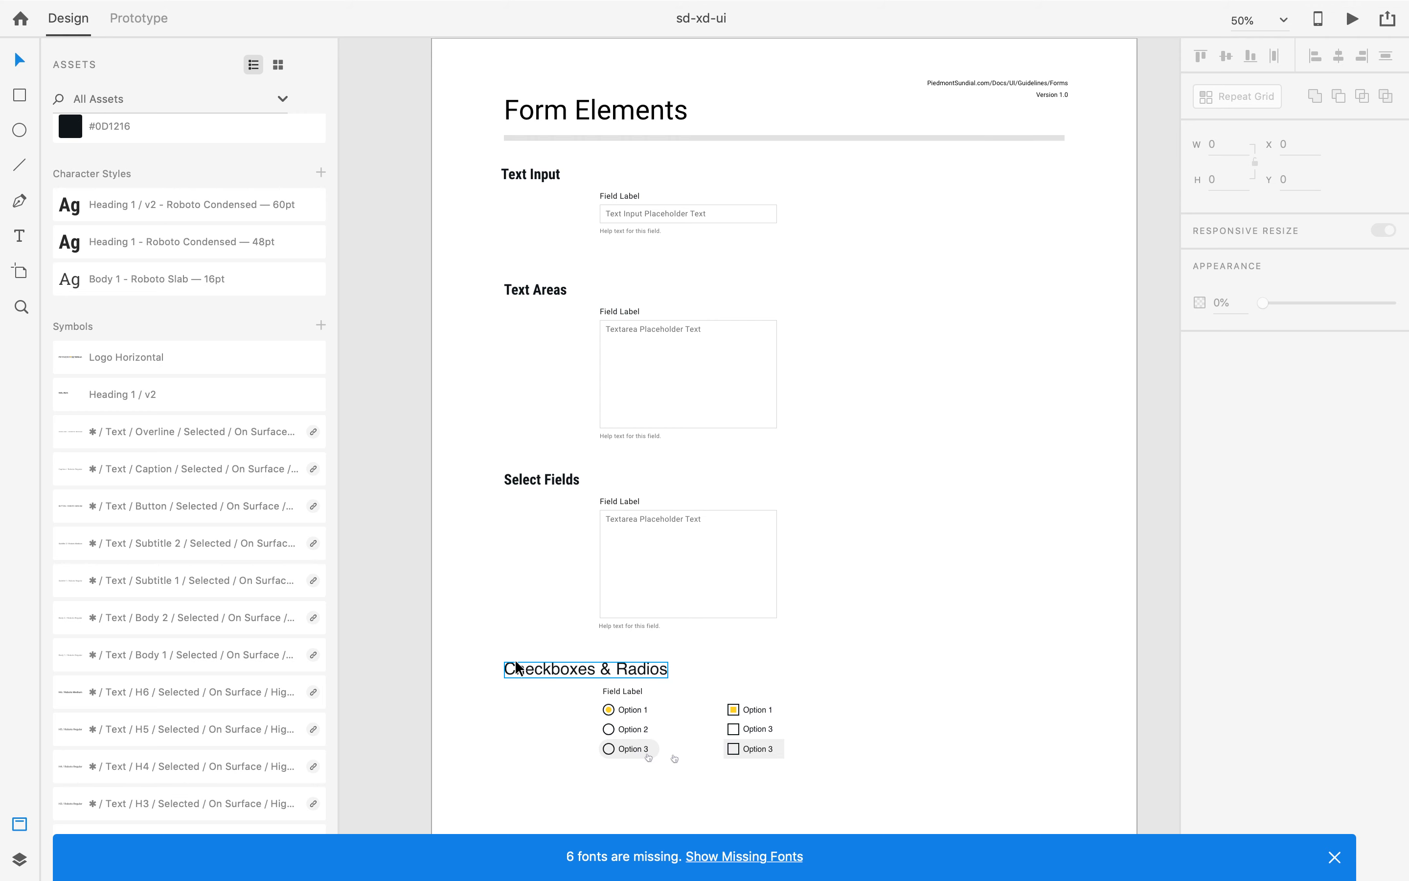
scroll(517, 666, up, 3)
scroll(516, 666, right, 3)
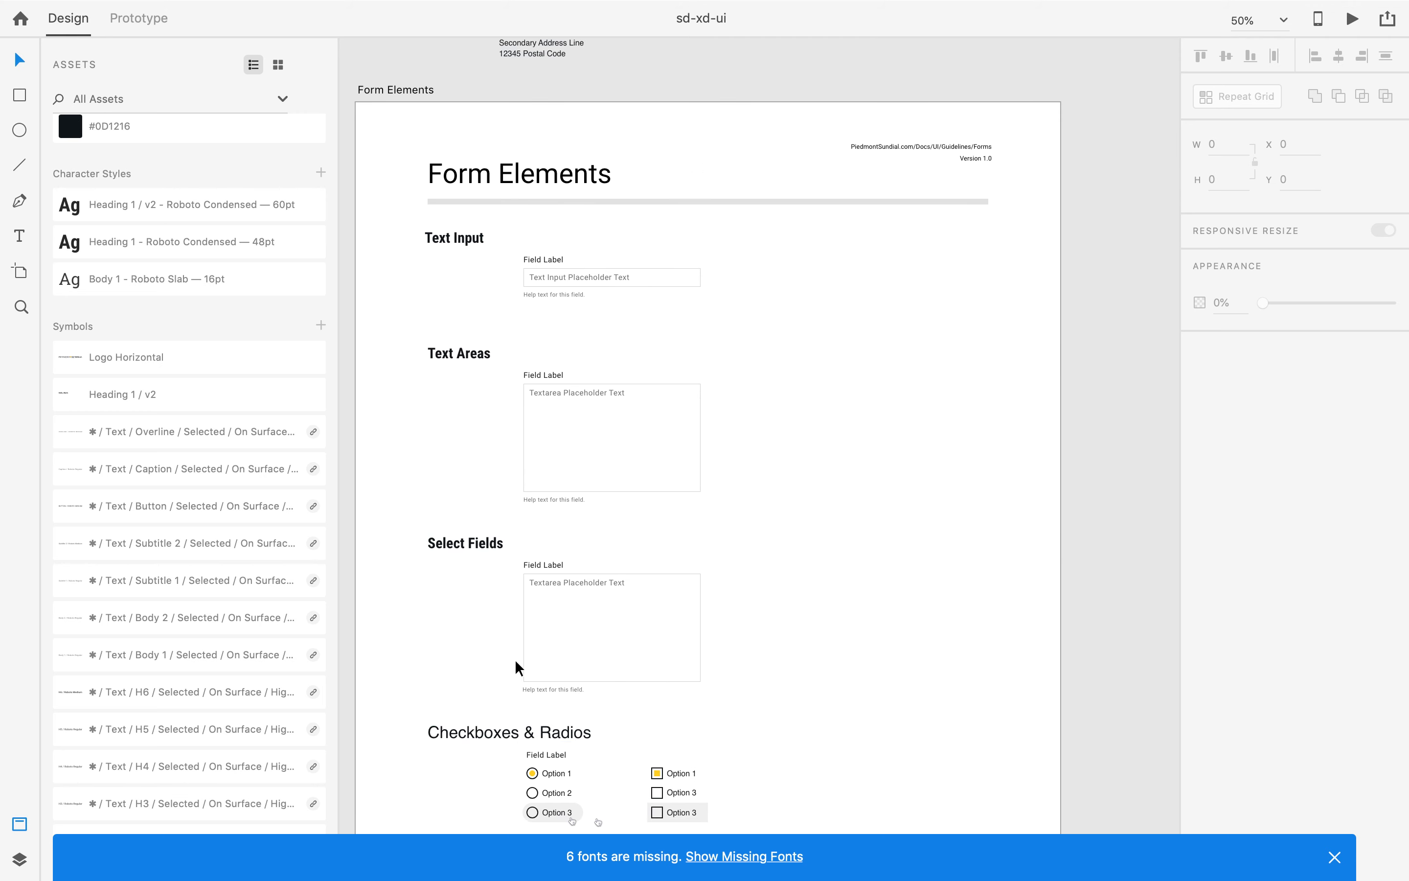
drag(378, 236, 667, 331)
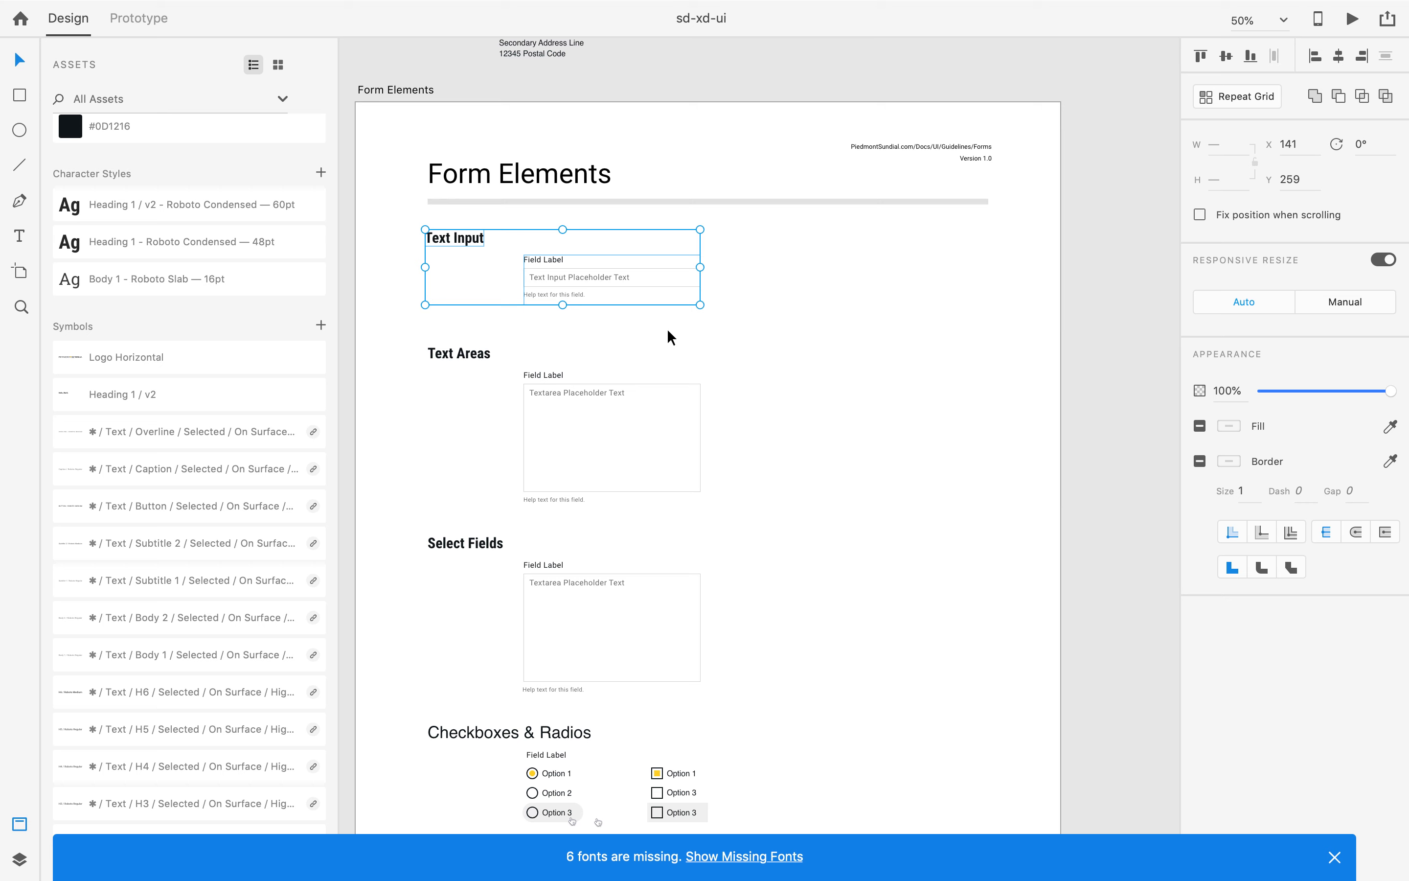
key(super+g)
drag(572, 283, 879, 283)
key(alt)
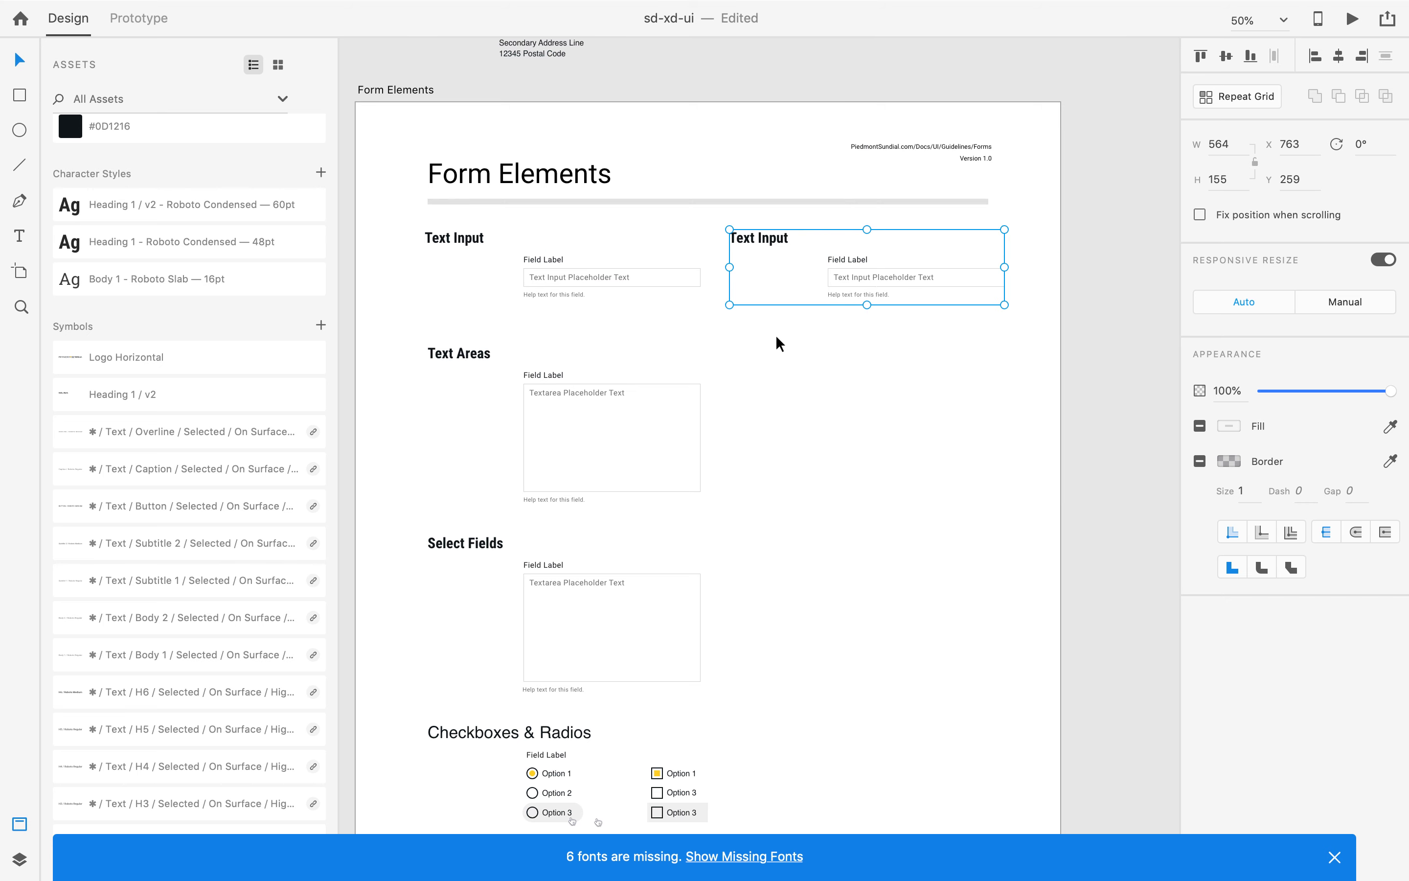
Duplicate the copied Text Input group twice down the second column, at Y 489 and Y 694.
drag(861, 281, 869, 488)
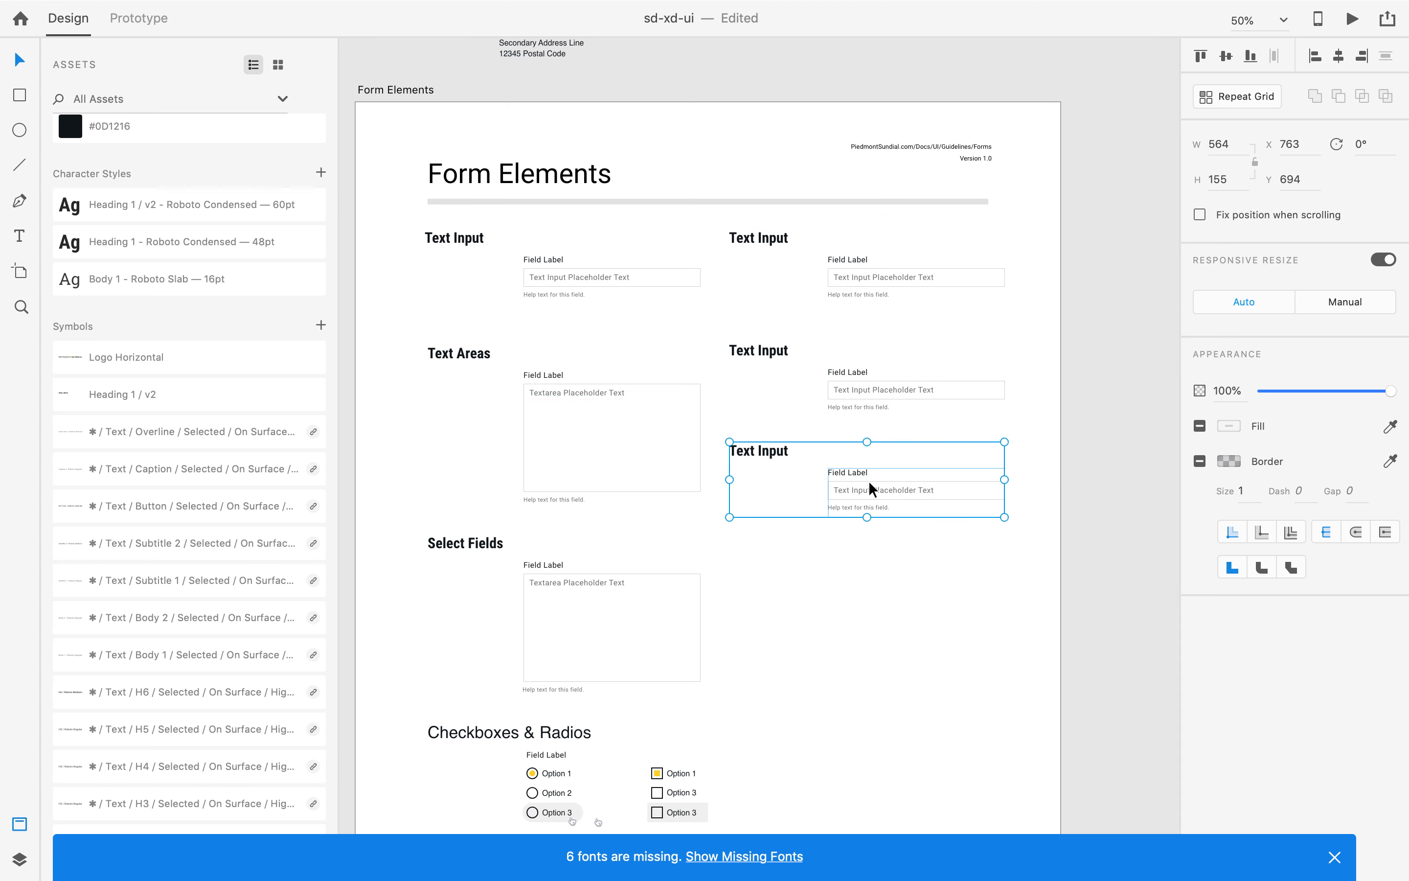
click(848, 401)
shift+click(843, 276)
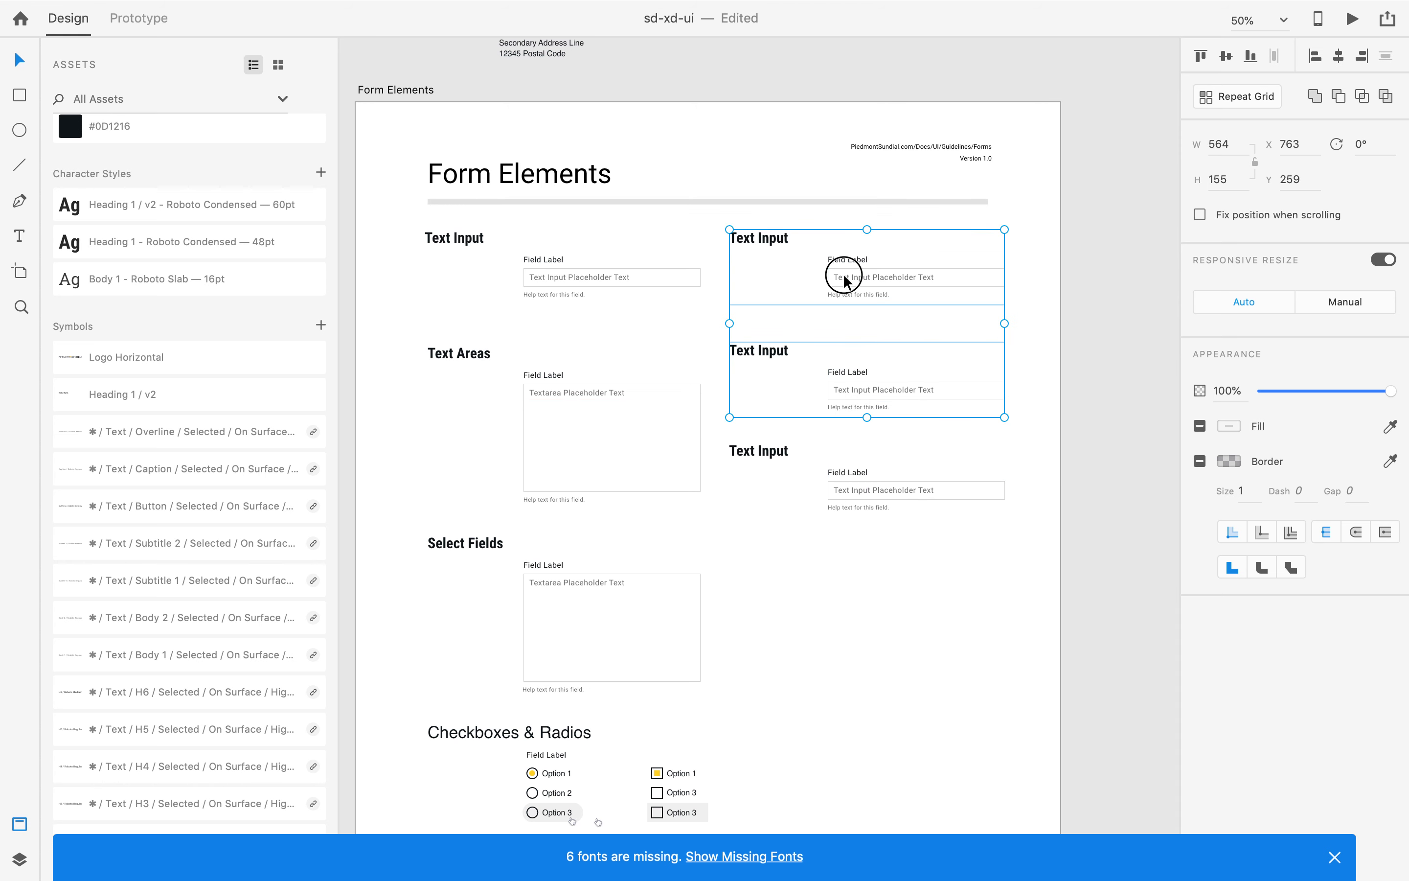
shift+click(862, 495)
click(882, 596)
Try moving the lowest Text Input copy to Y 719 and on to Y 936, and undo the moves.
click(864, 489)
drag(864, 489, 868, 504)
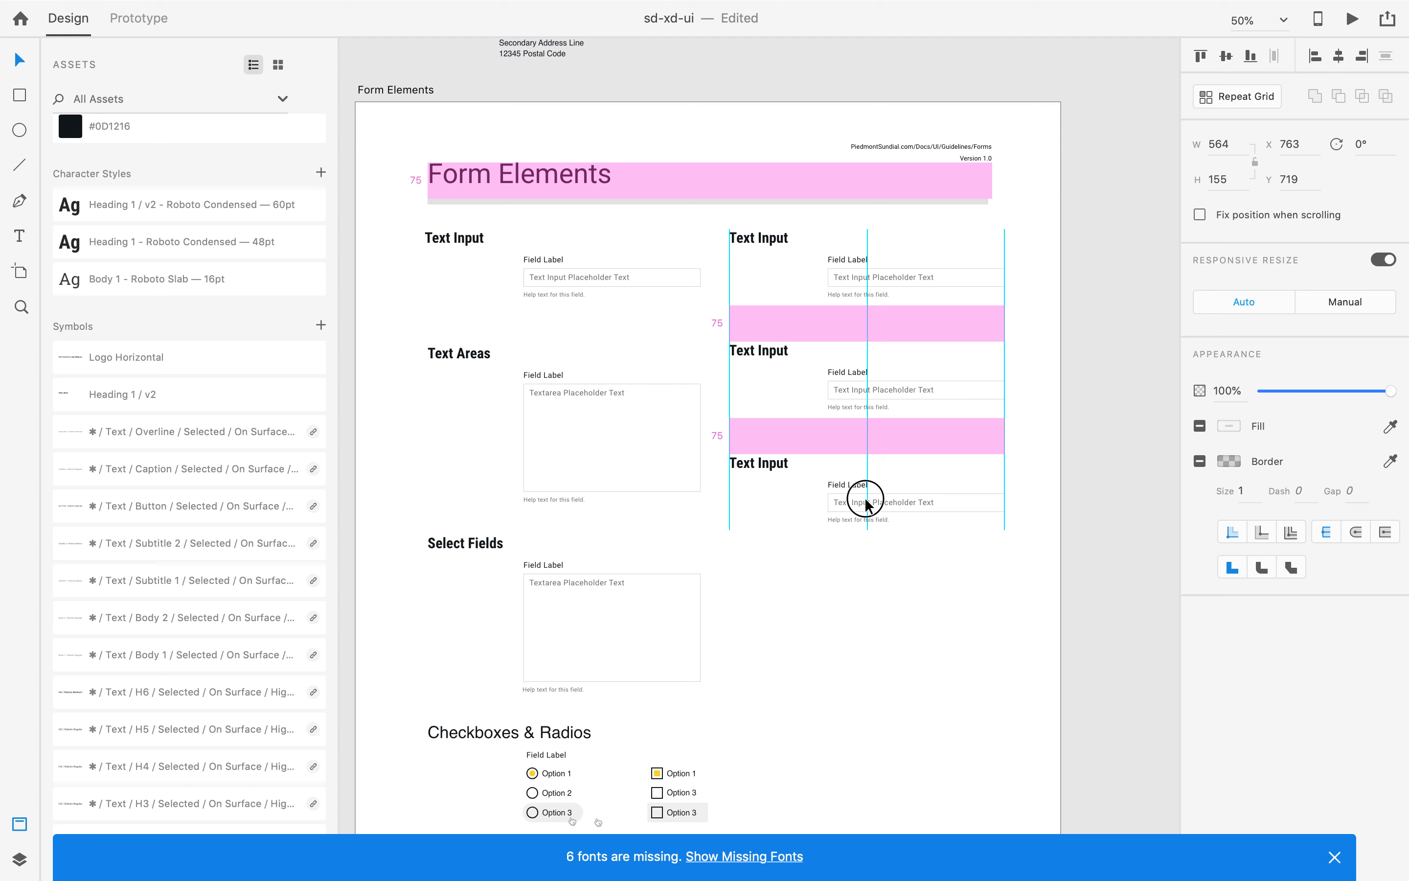
drag(866, 502, 878, 621)
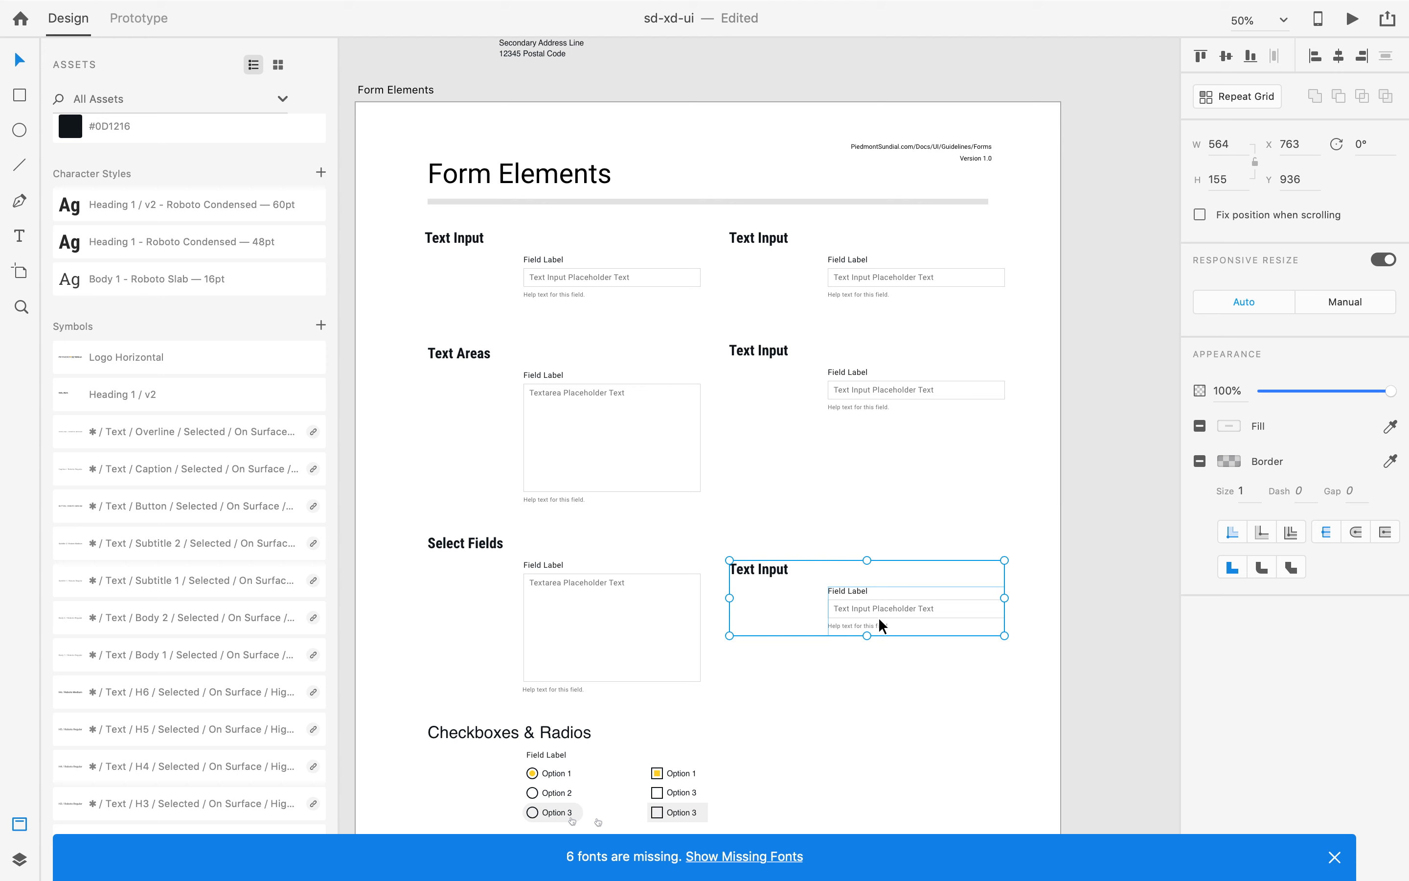
key(super+z)
key(super+z)
key(super+z)
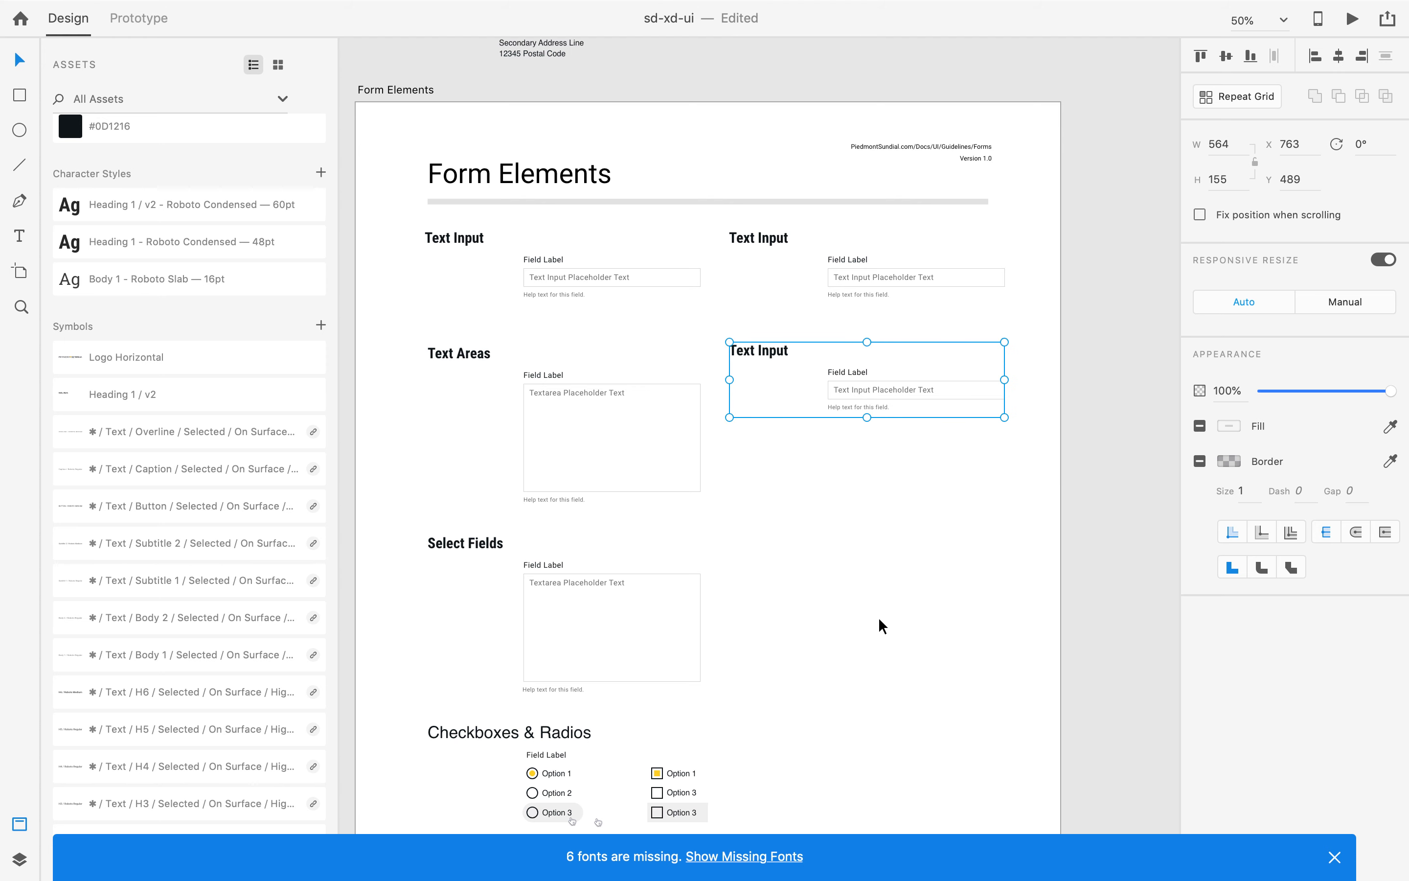
key(super+shift+z)
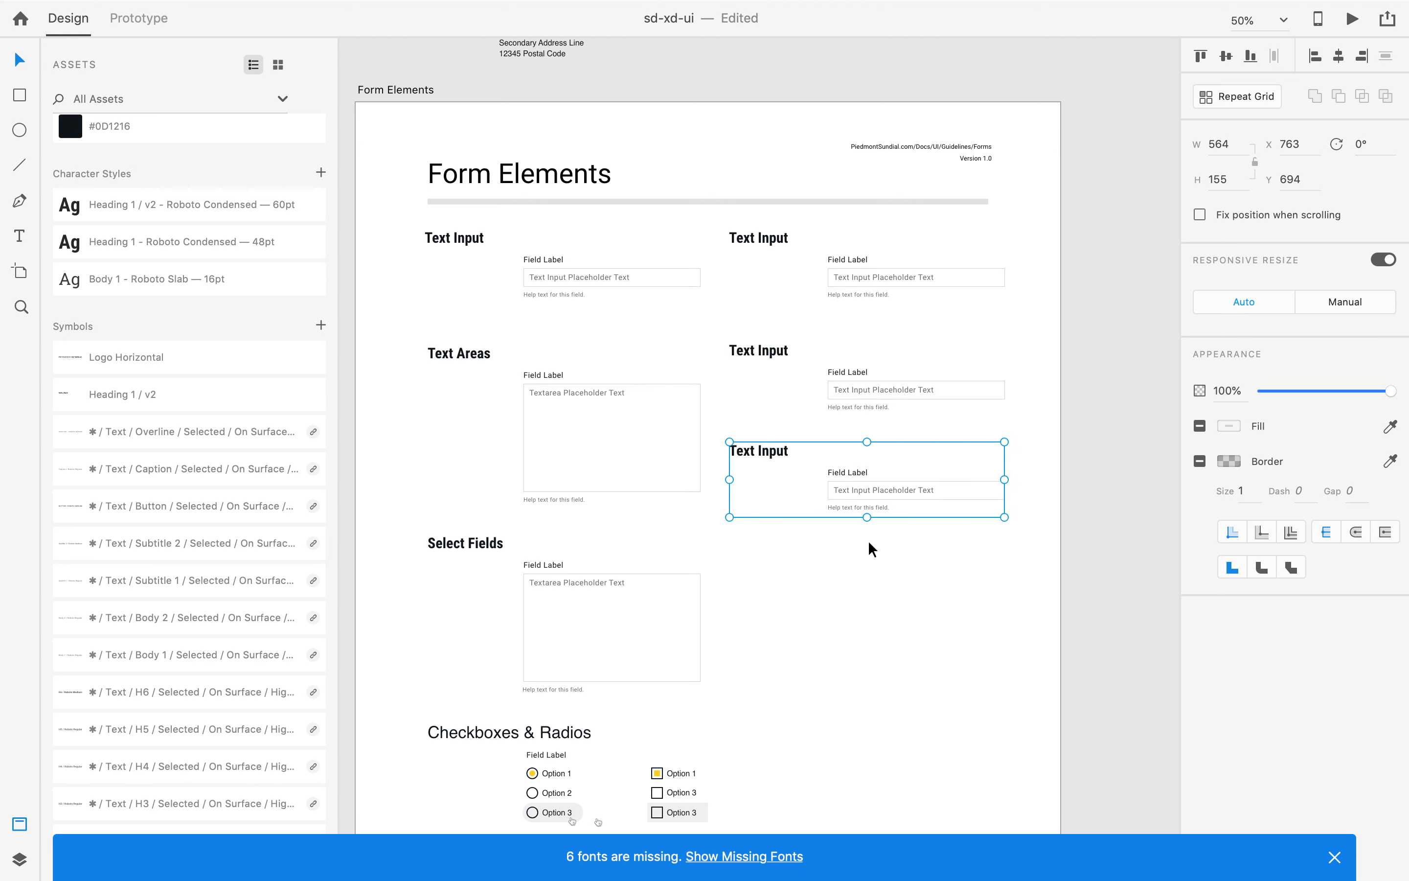
Duplicate the lowest Text Input group and space the last two copies evenly with the others, at Y 719 and Y 949.
drag(864, 500, 889, 604)
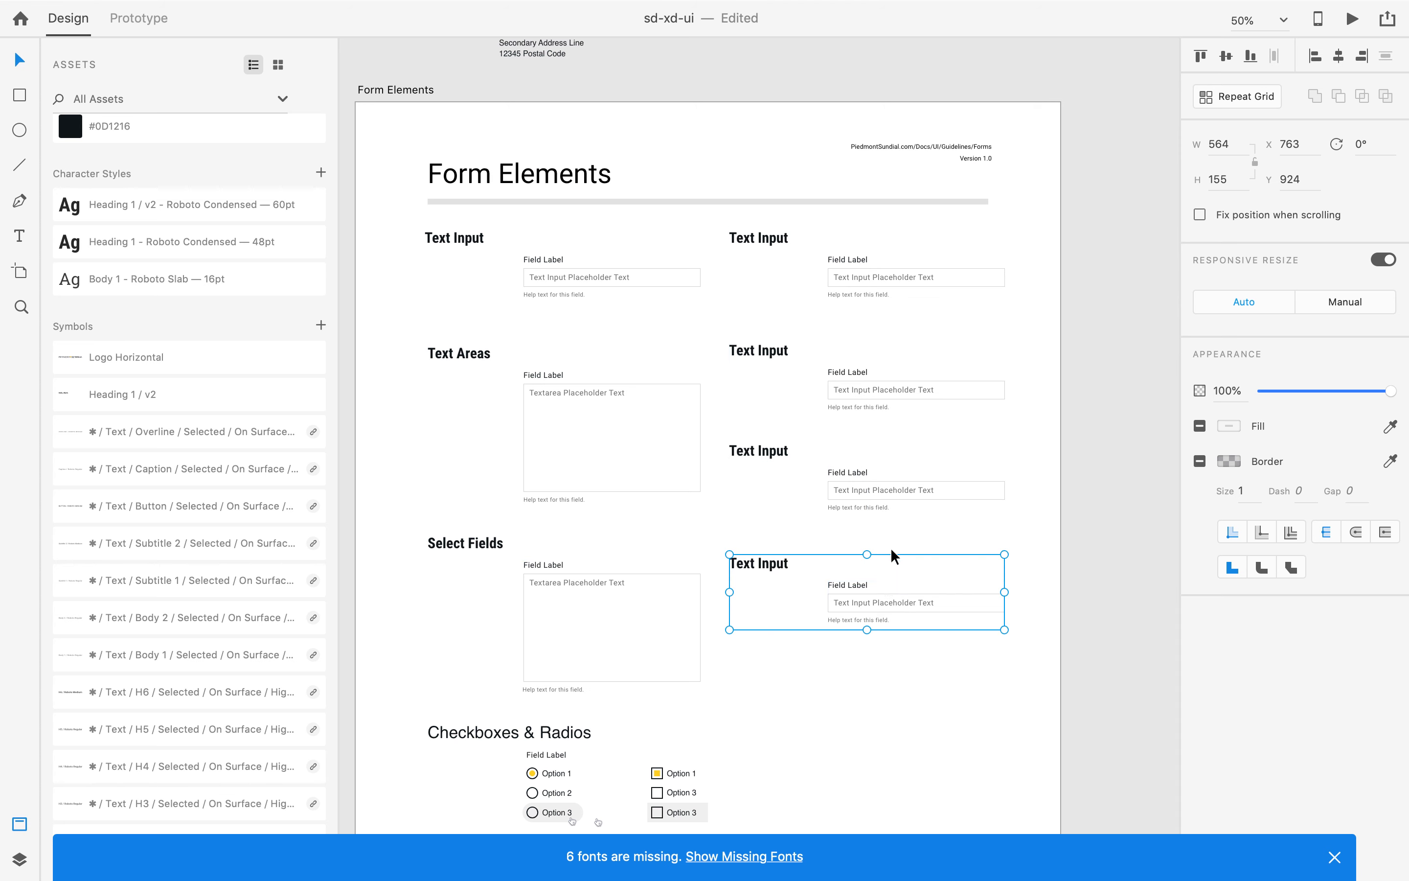
shift+click(895, 511)
drag(895, 511, 898, 524)
click(884, 698)
drag(884, 630, 886, 633)
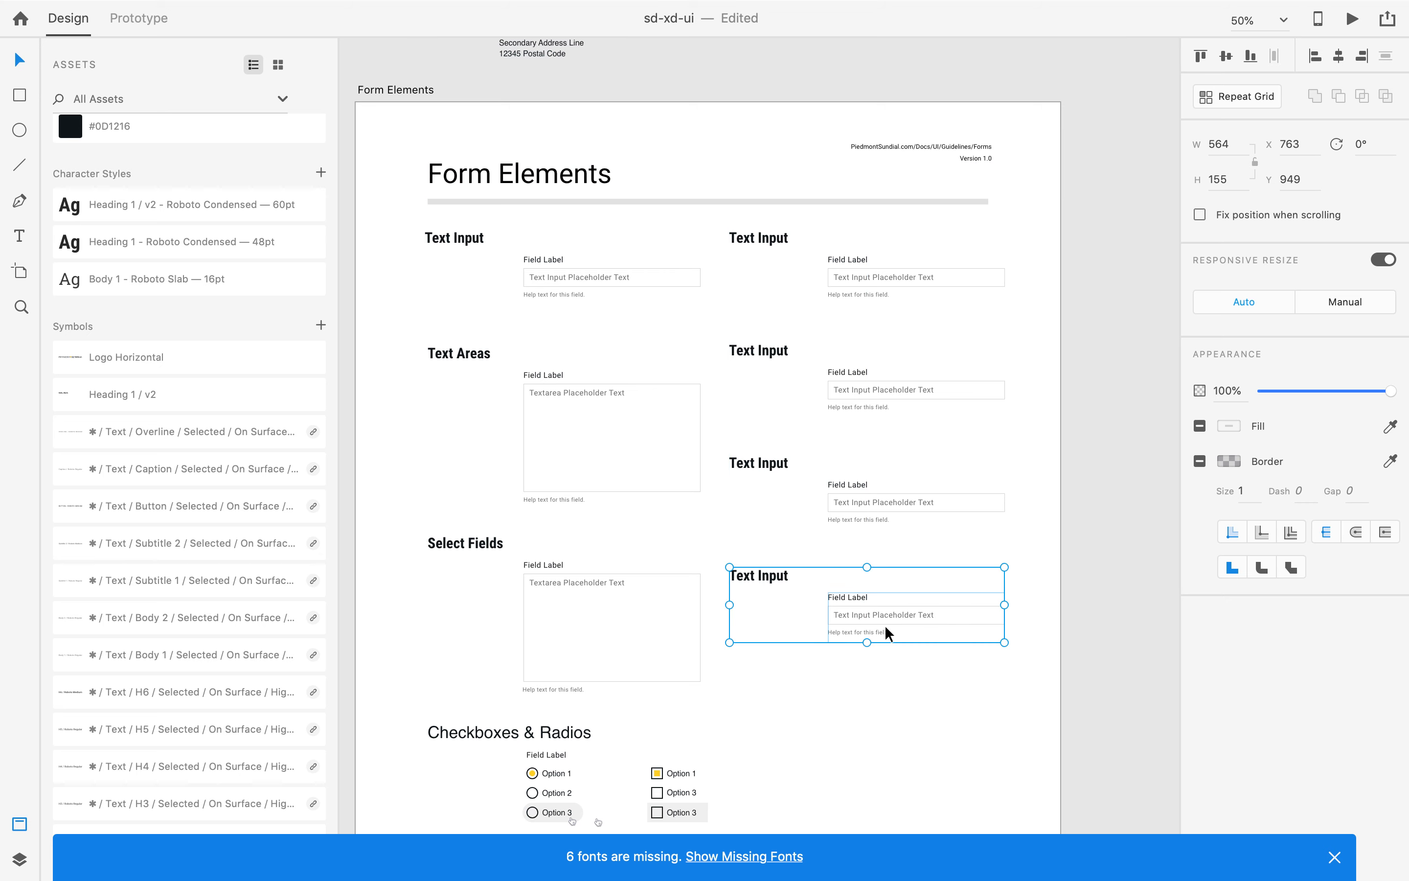
click(878, 737)
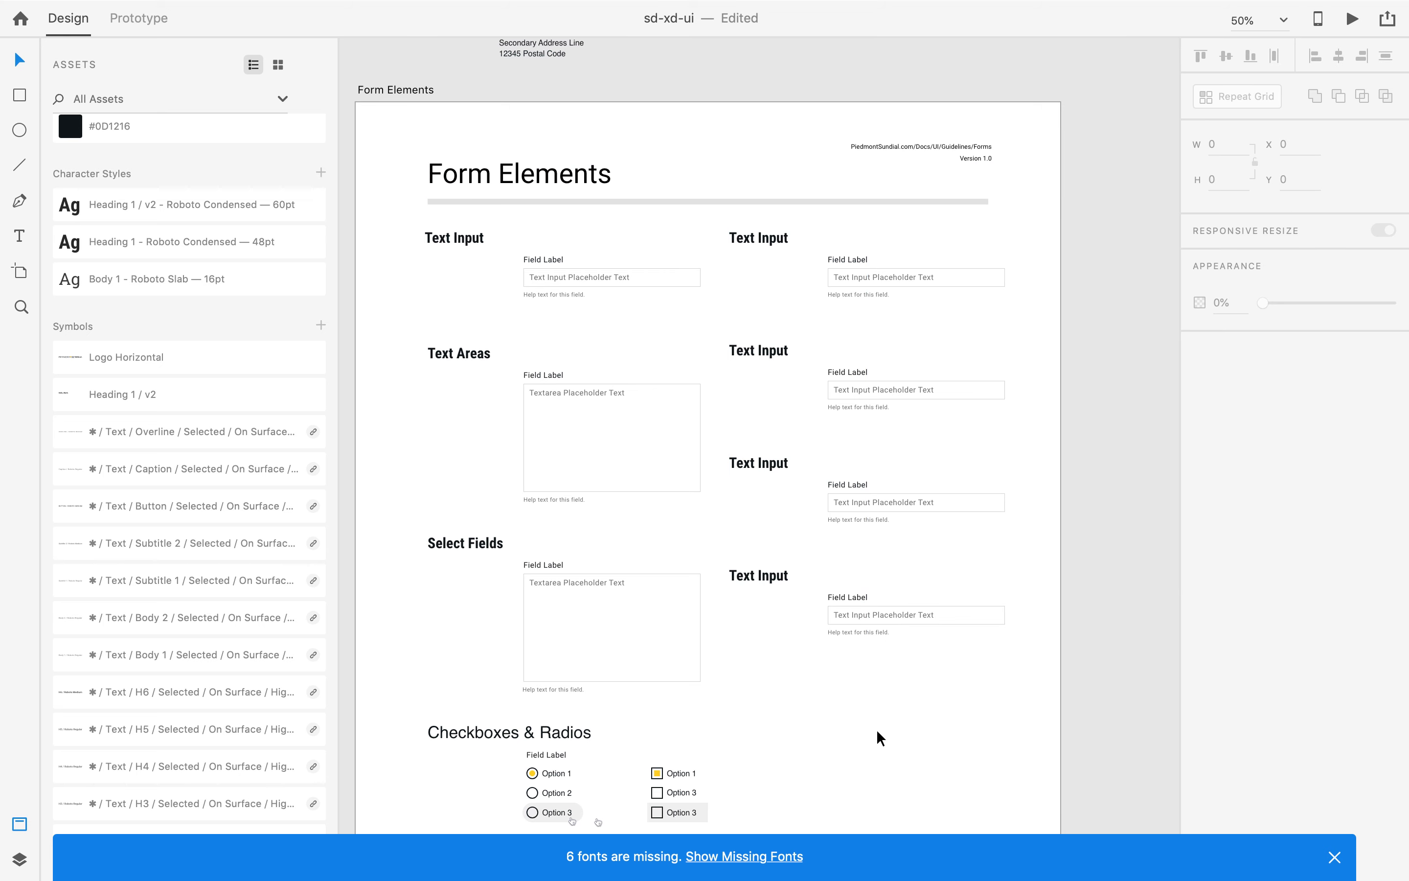
Add another duplicate of the lowest Text Input group, evenly spaced below it at Y 1179.
scroll(864, 717, down, 3)
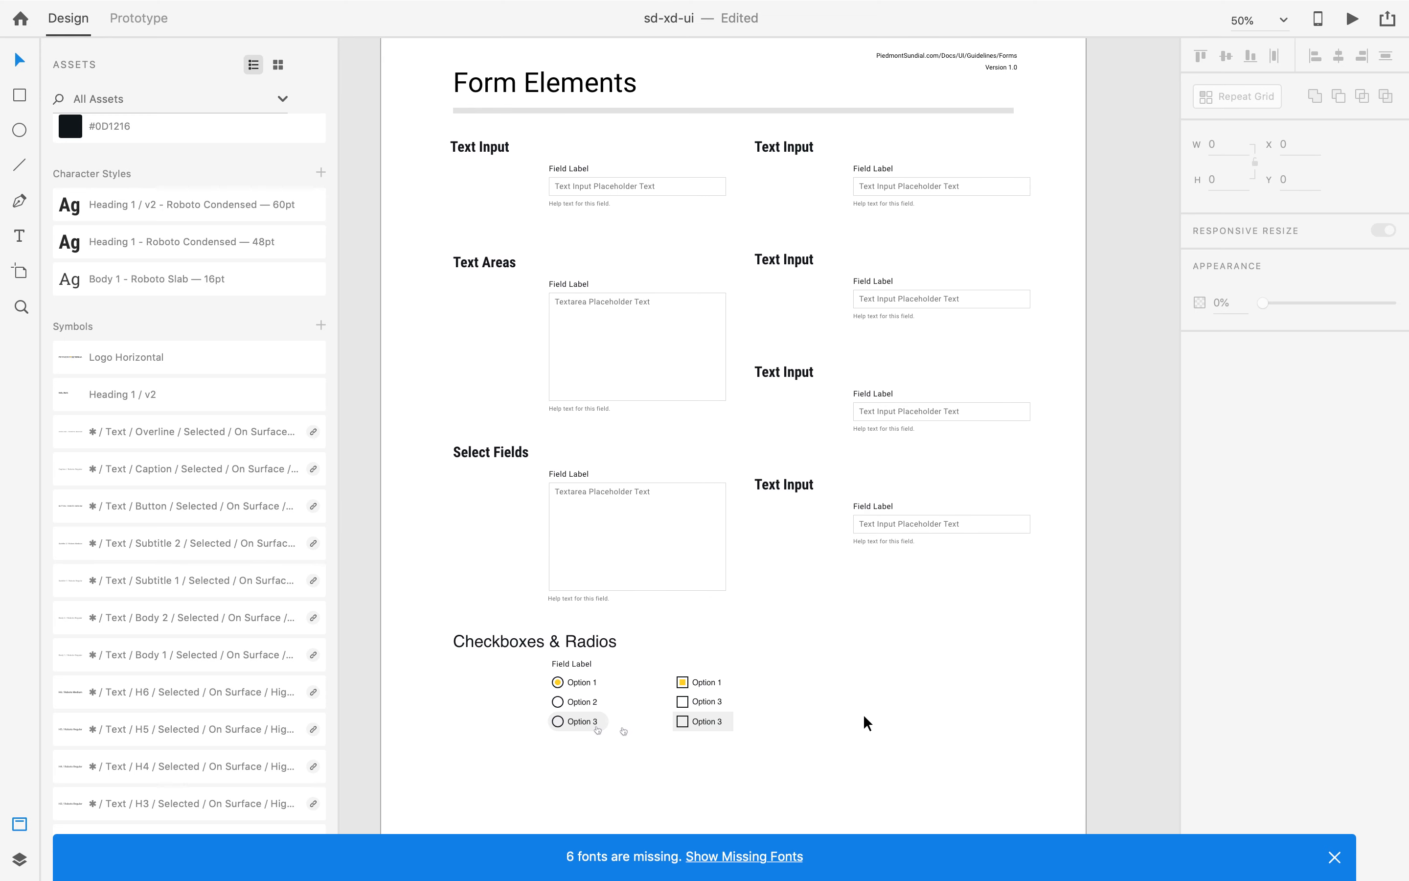
click(898, 551)
drag(898, 550, 899, 672)
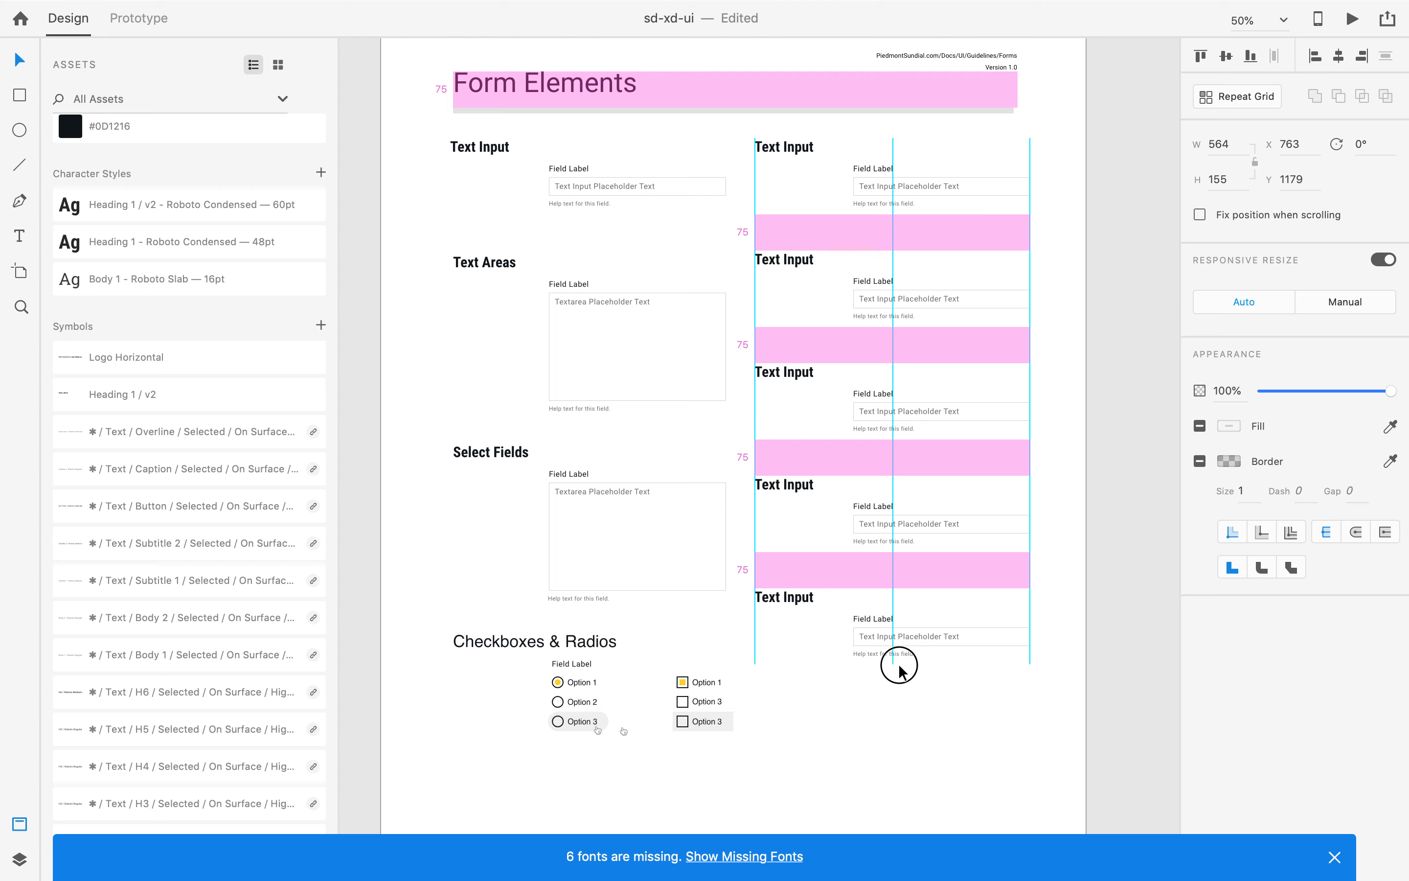
drag(899, 671, 899, 672)
drag(899, 671, 904, 643)
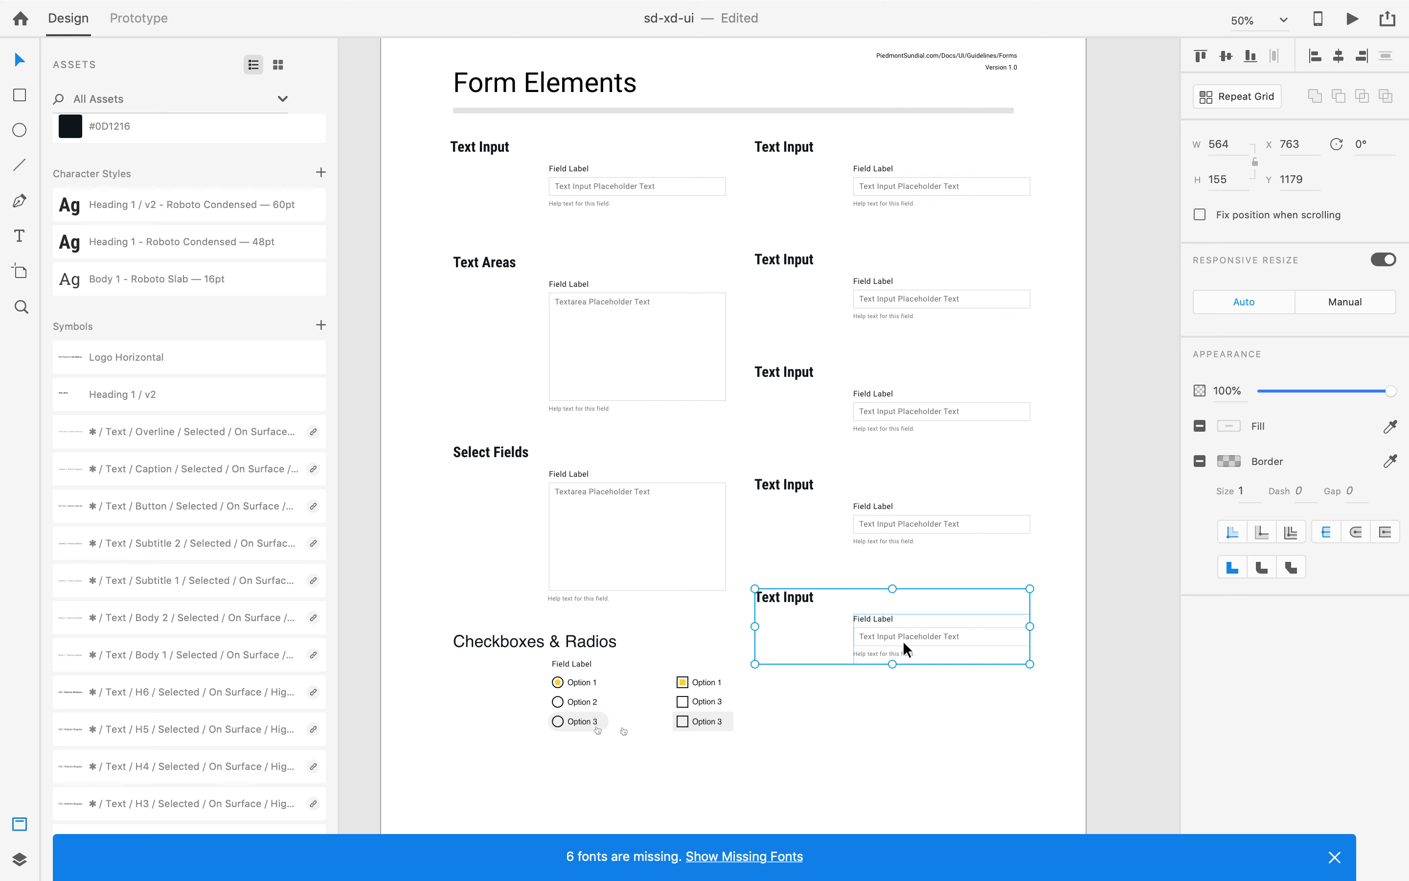
click(885, 730)
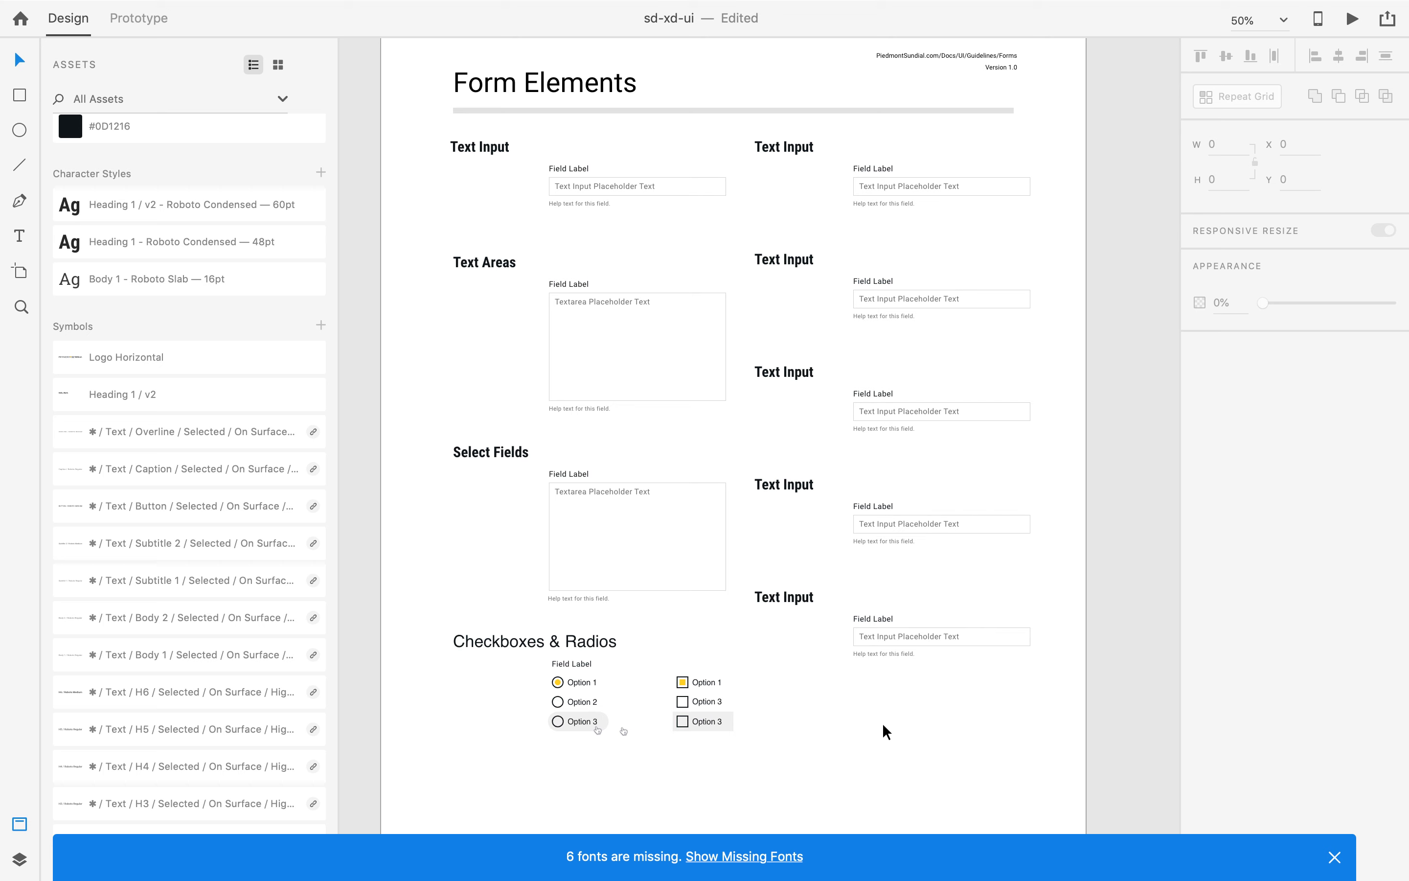
scroll(632, 556, up, 5)
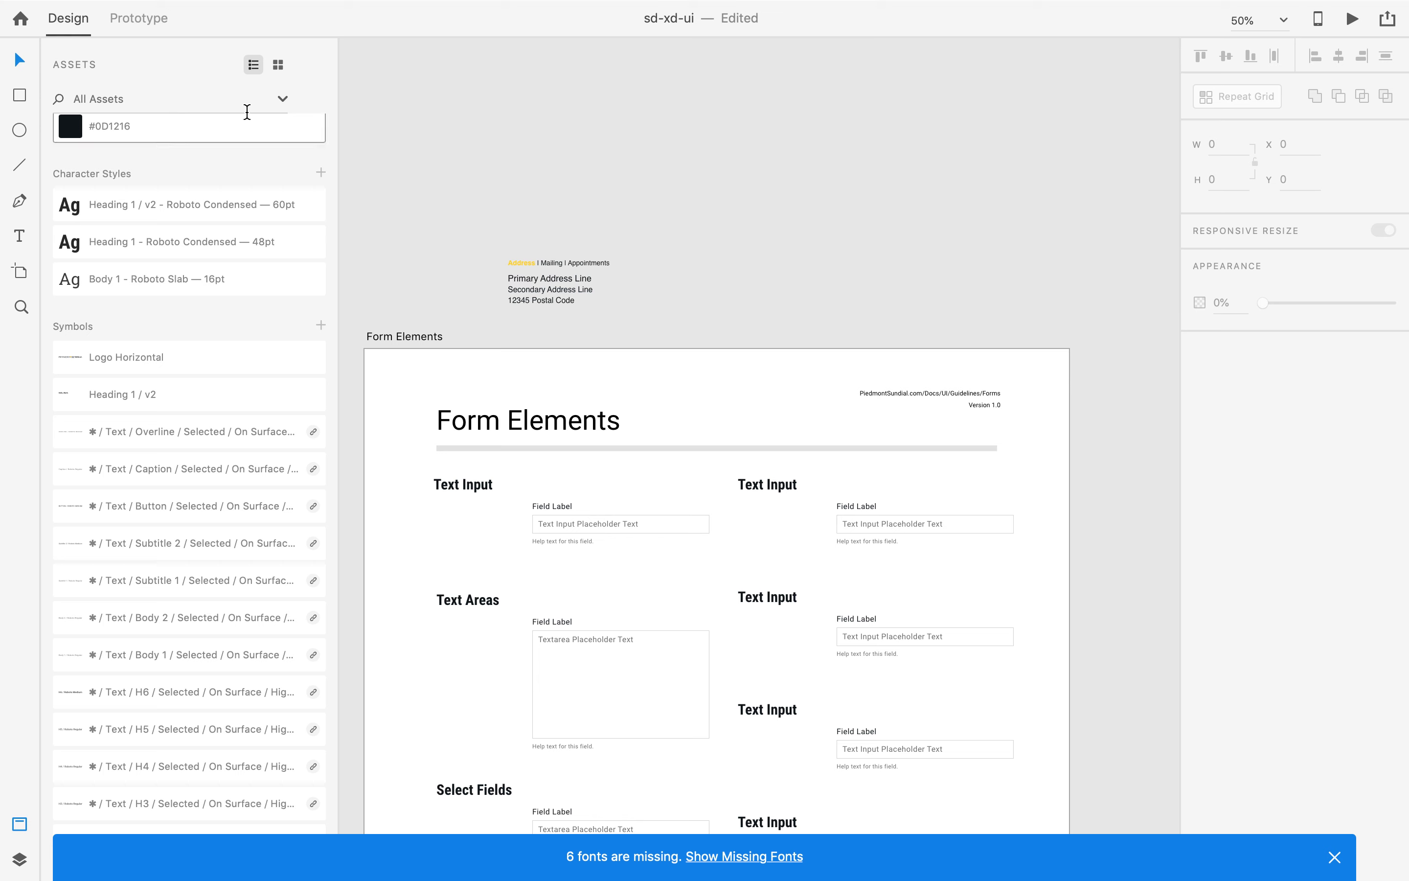
click(282, 100)
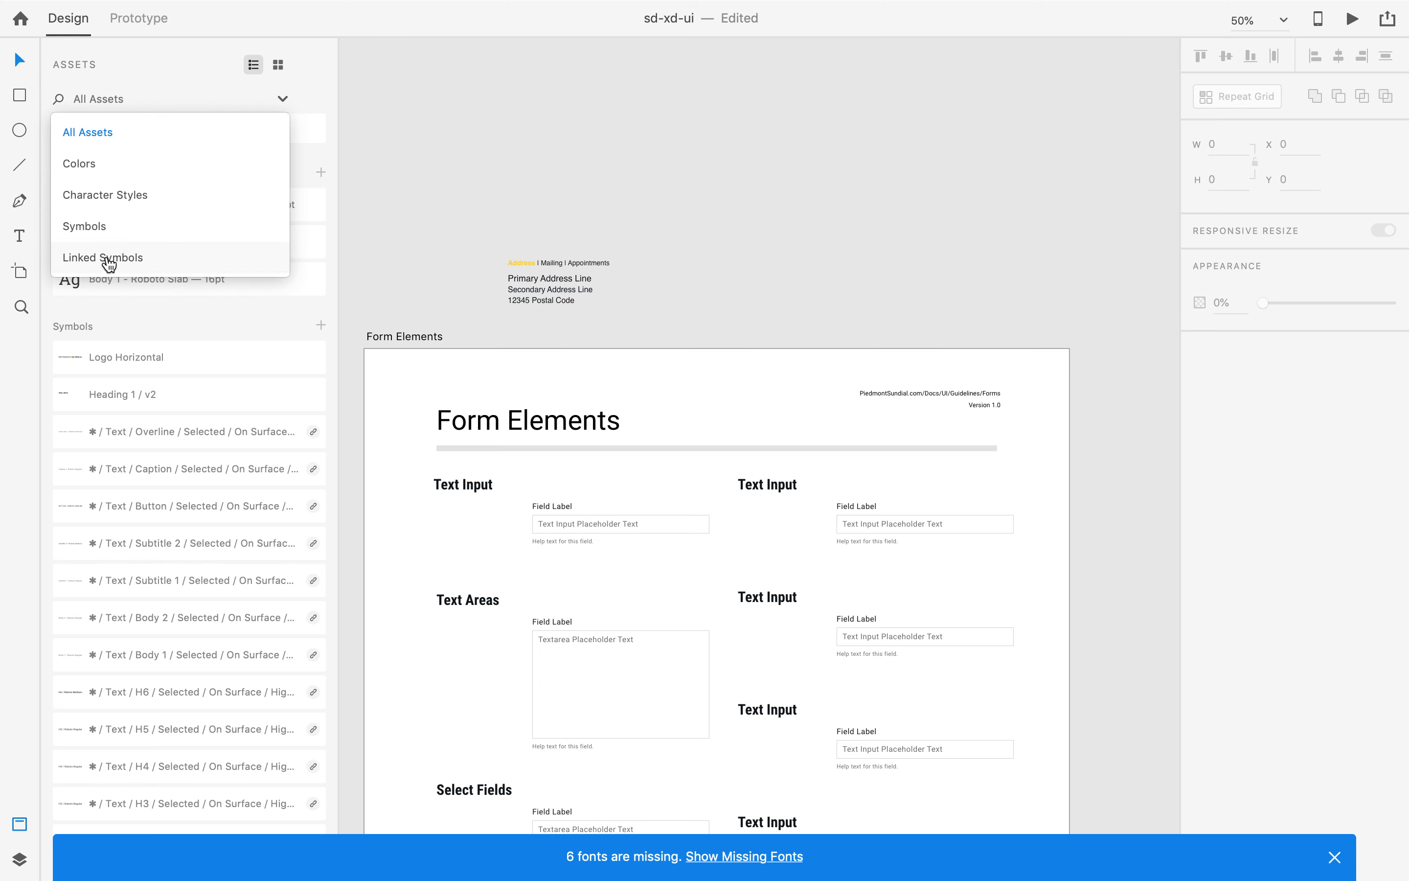
click(168, 315)
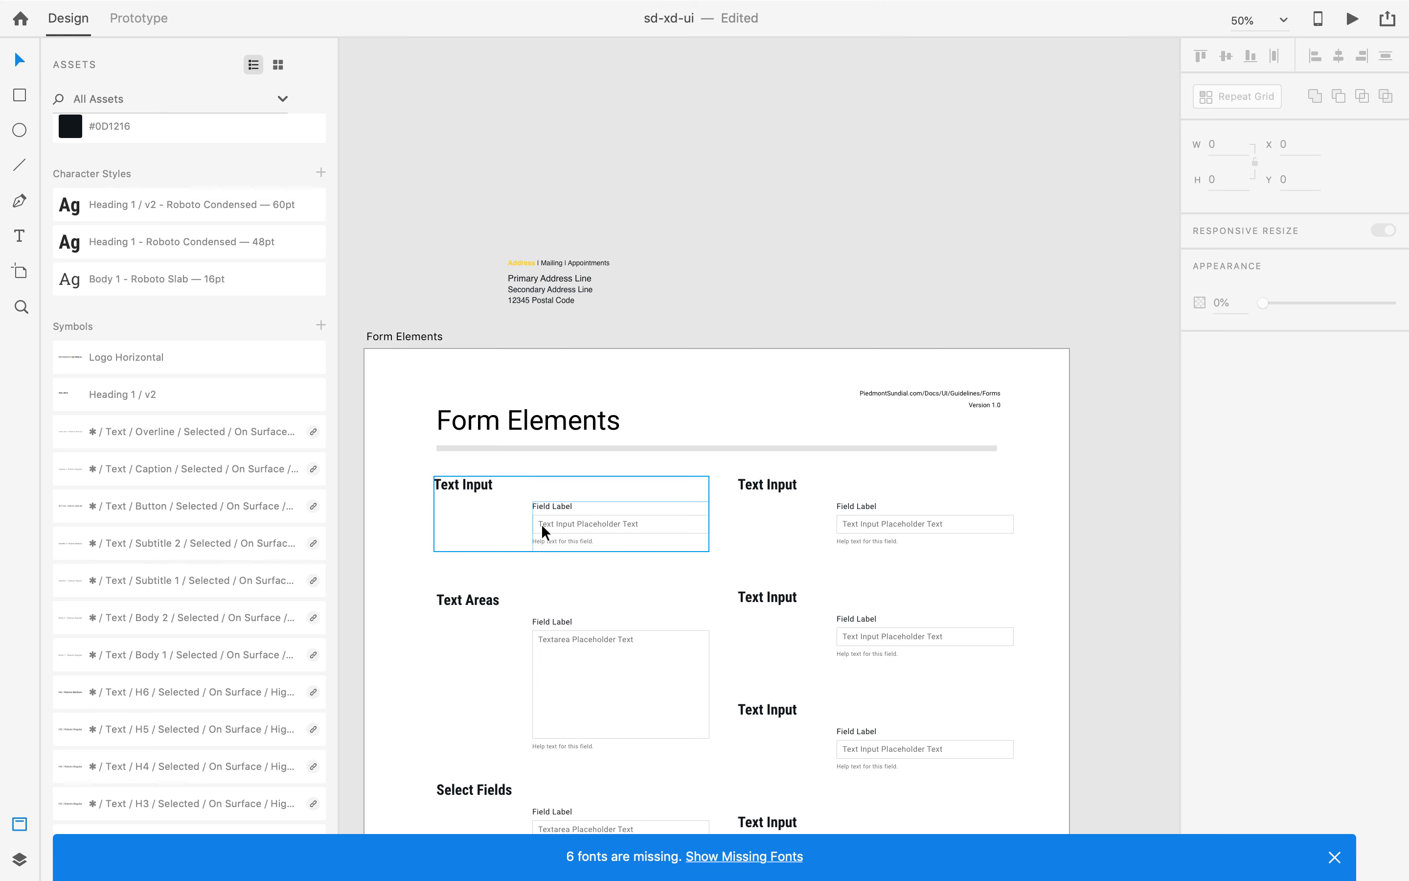
Ungroup the original Text Input section and select only its field with the label and help text.
click(596, 539)
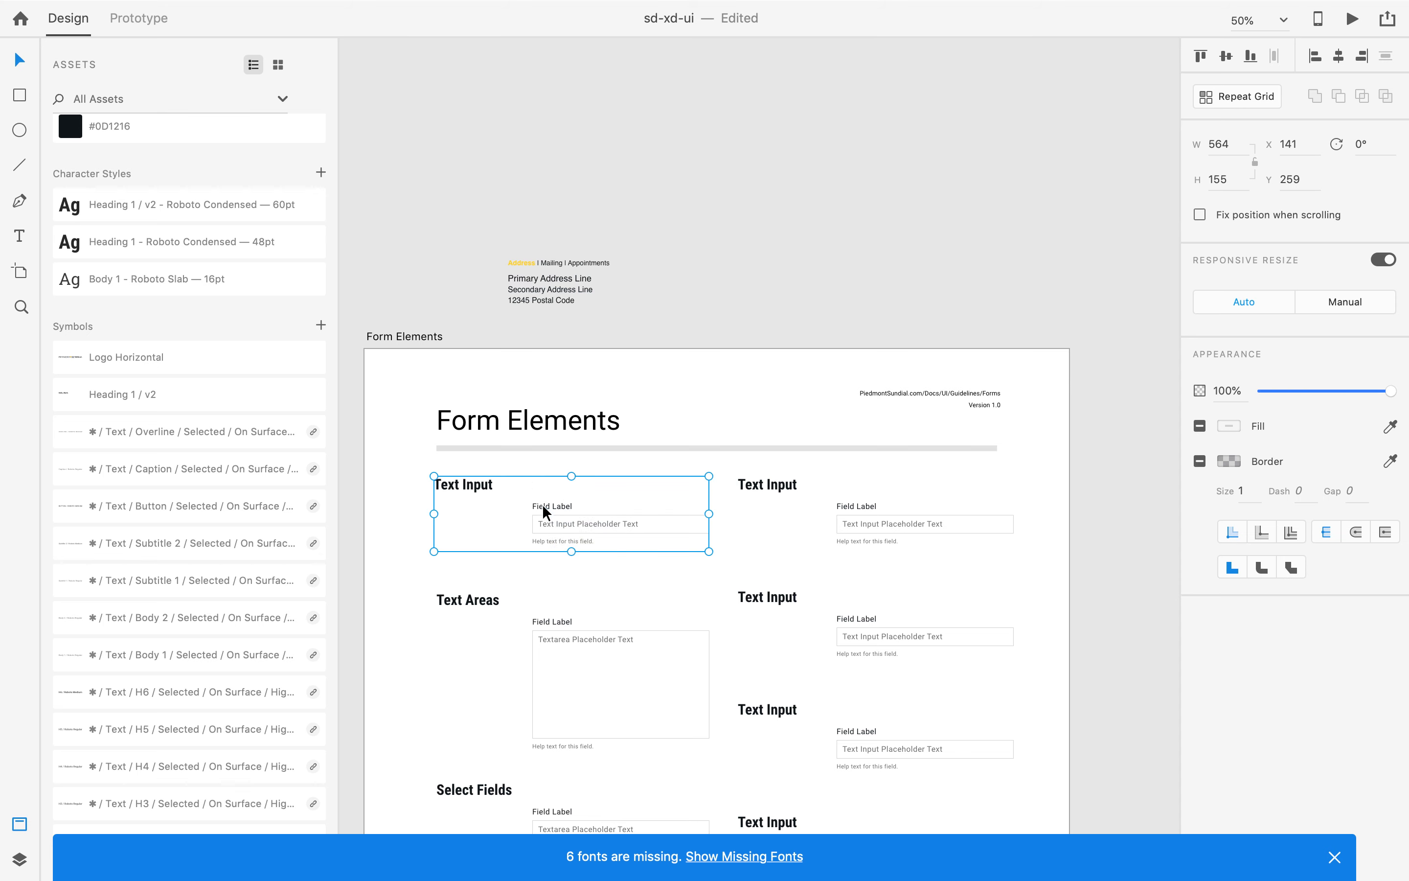
key(shift+super+g)
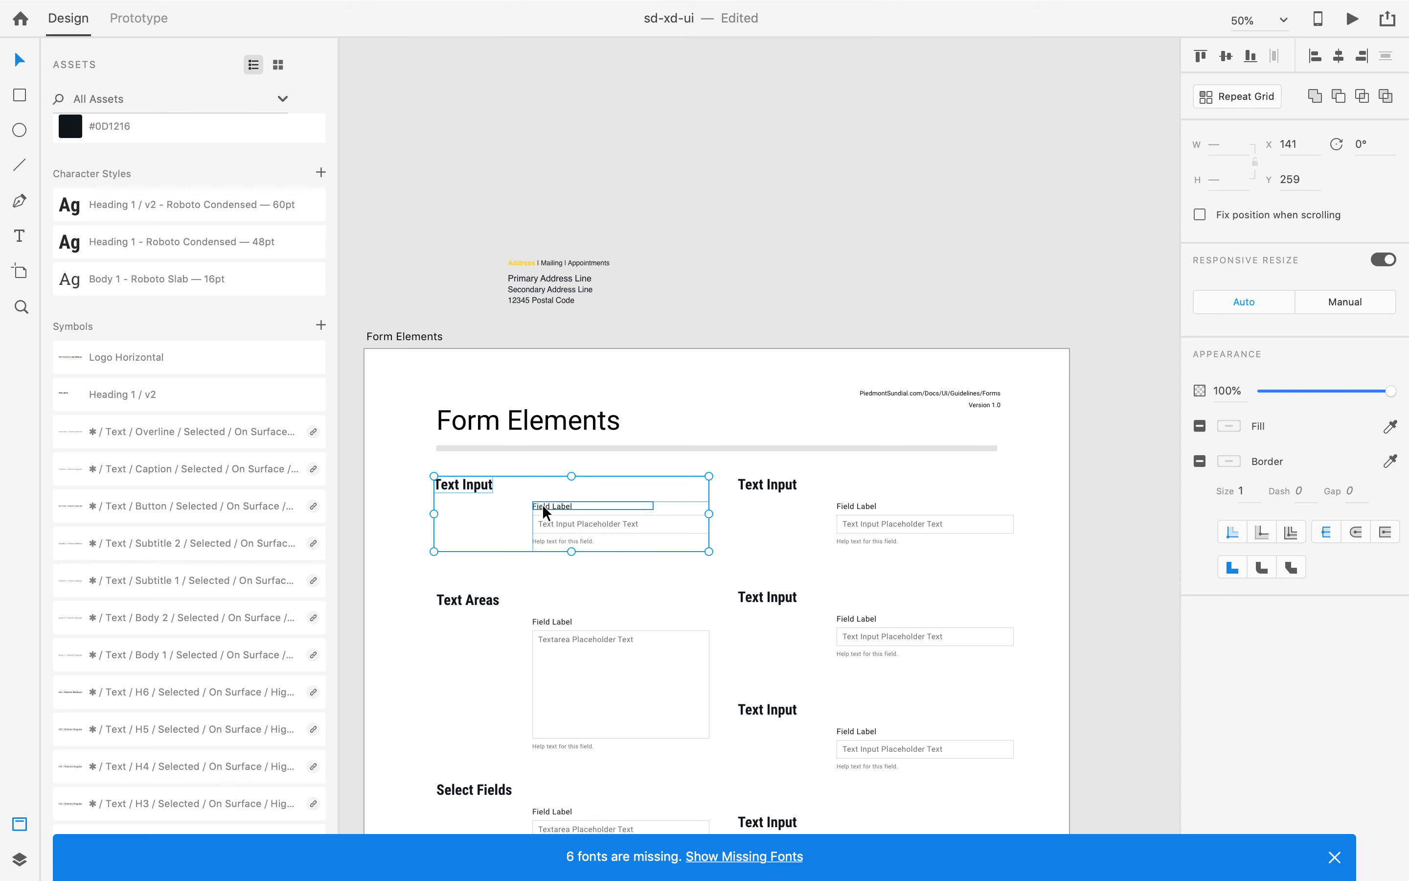
click(560, 597)
drag(609, 563, 539, 504)
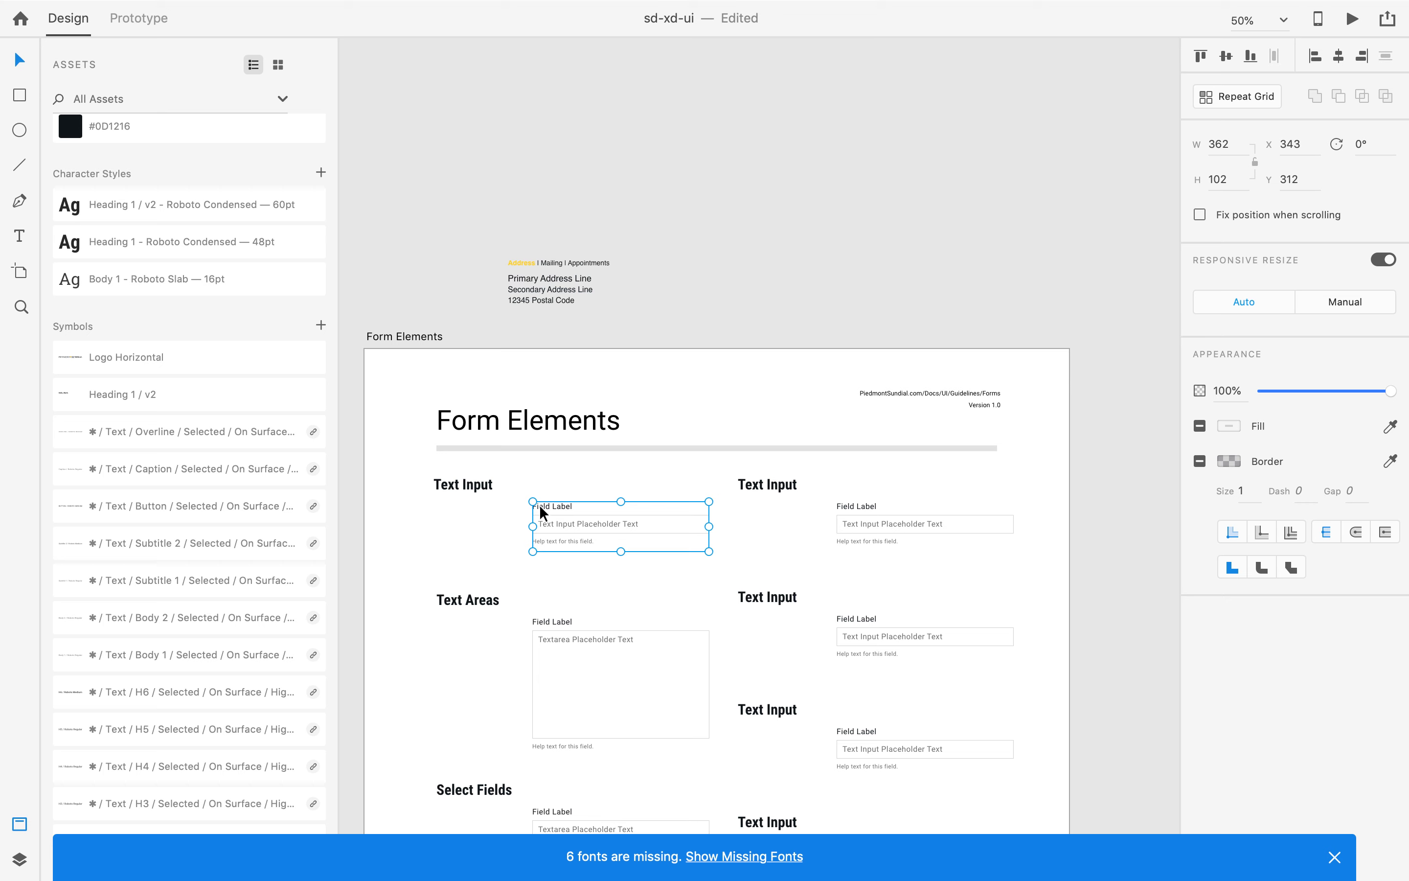
Make the selected field a symbol and name it Text Input.
click(321, 325)
click(111, 357)
double_click(110, 357)
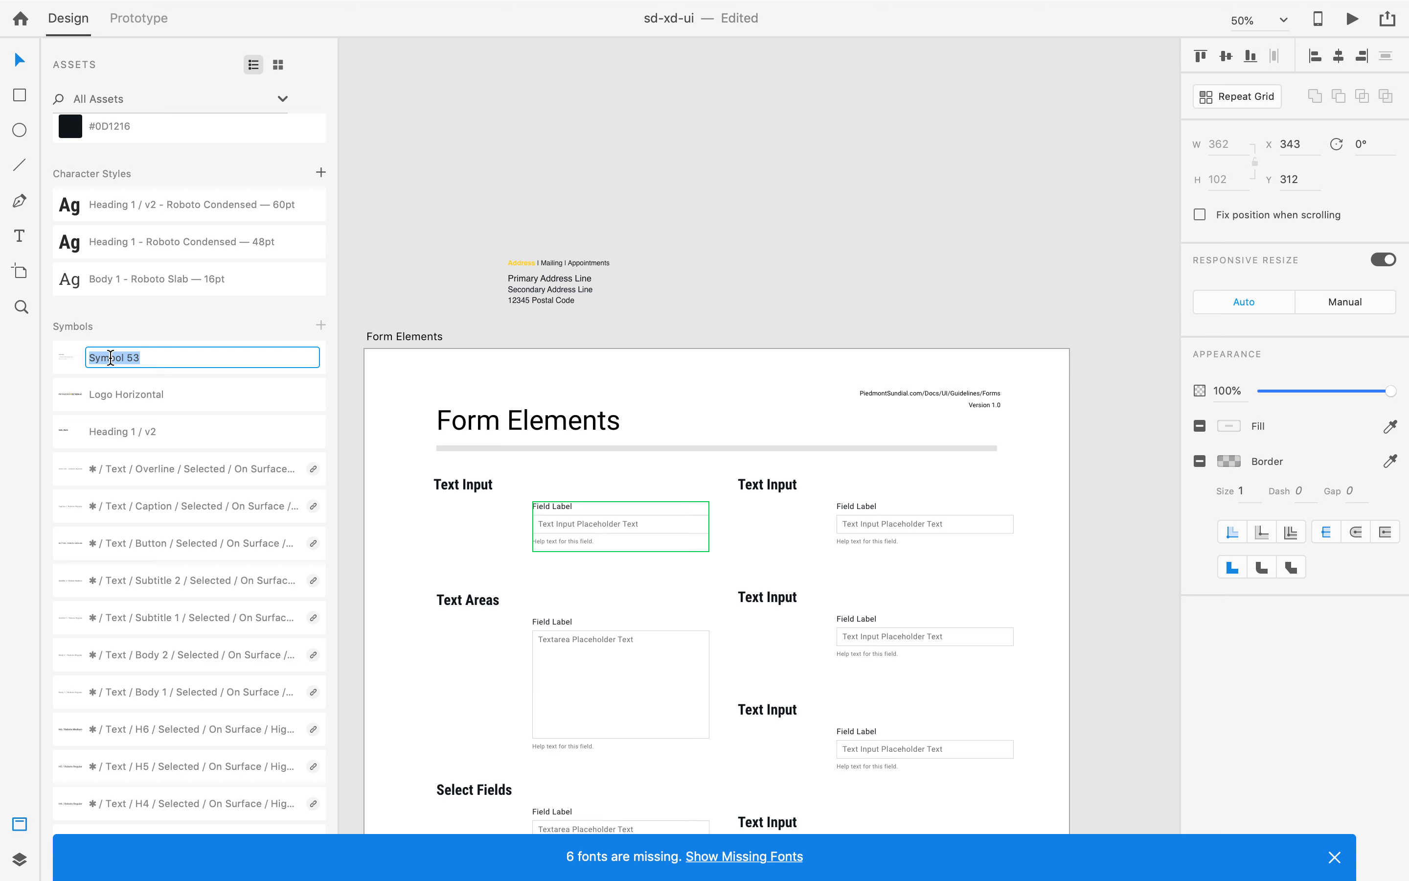
text(Text Input)
key(Return)
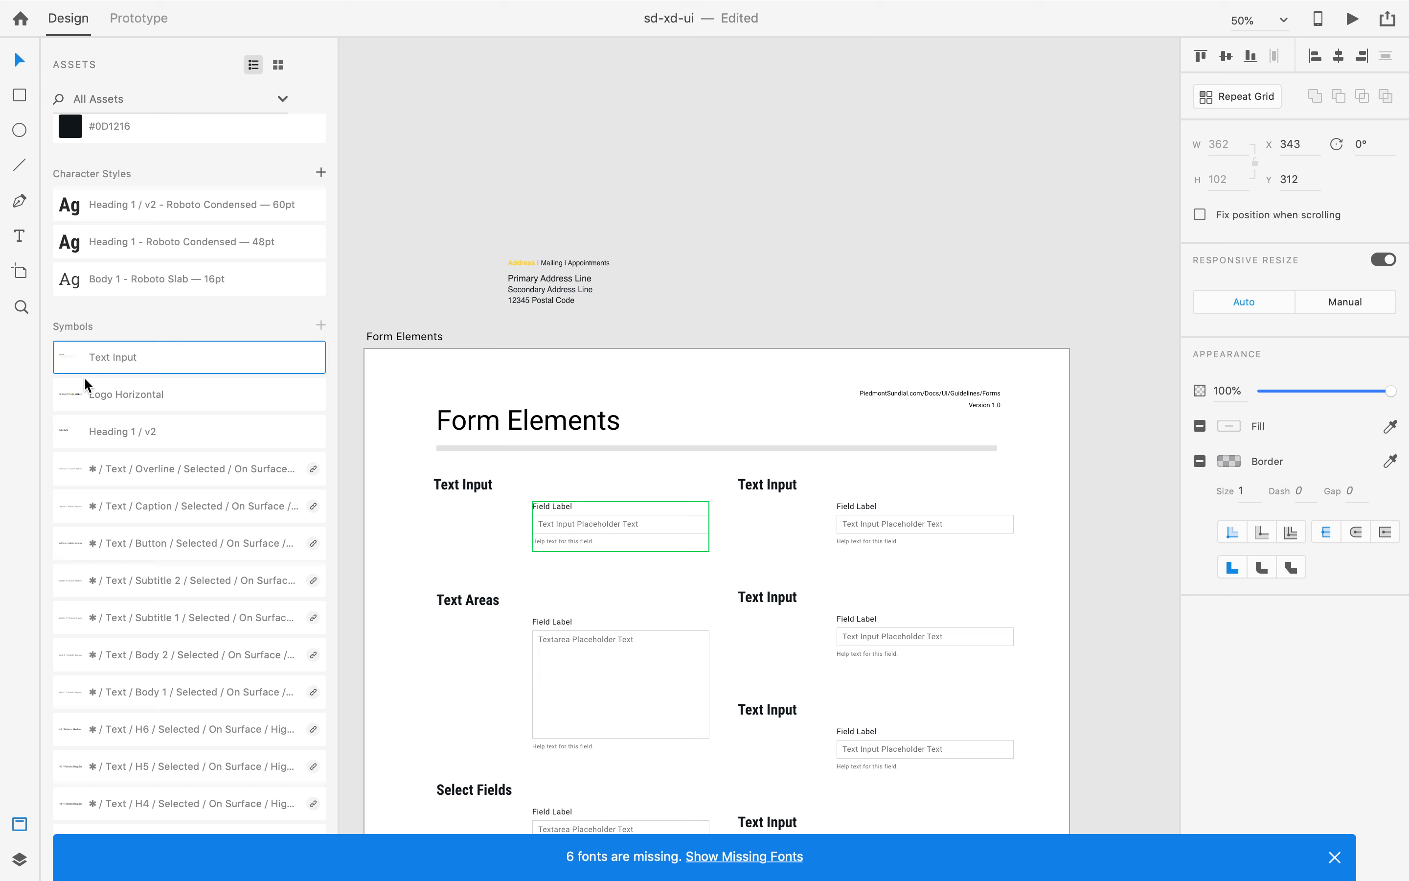
click(346, 432)
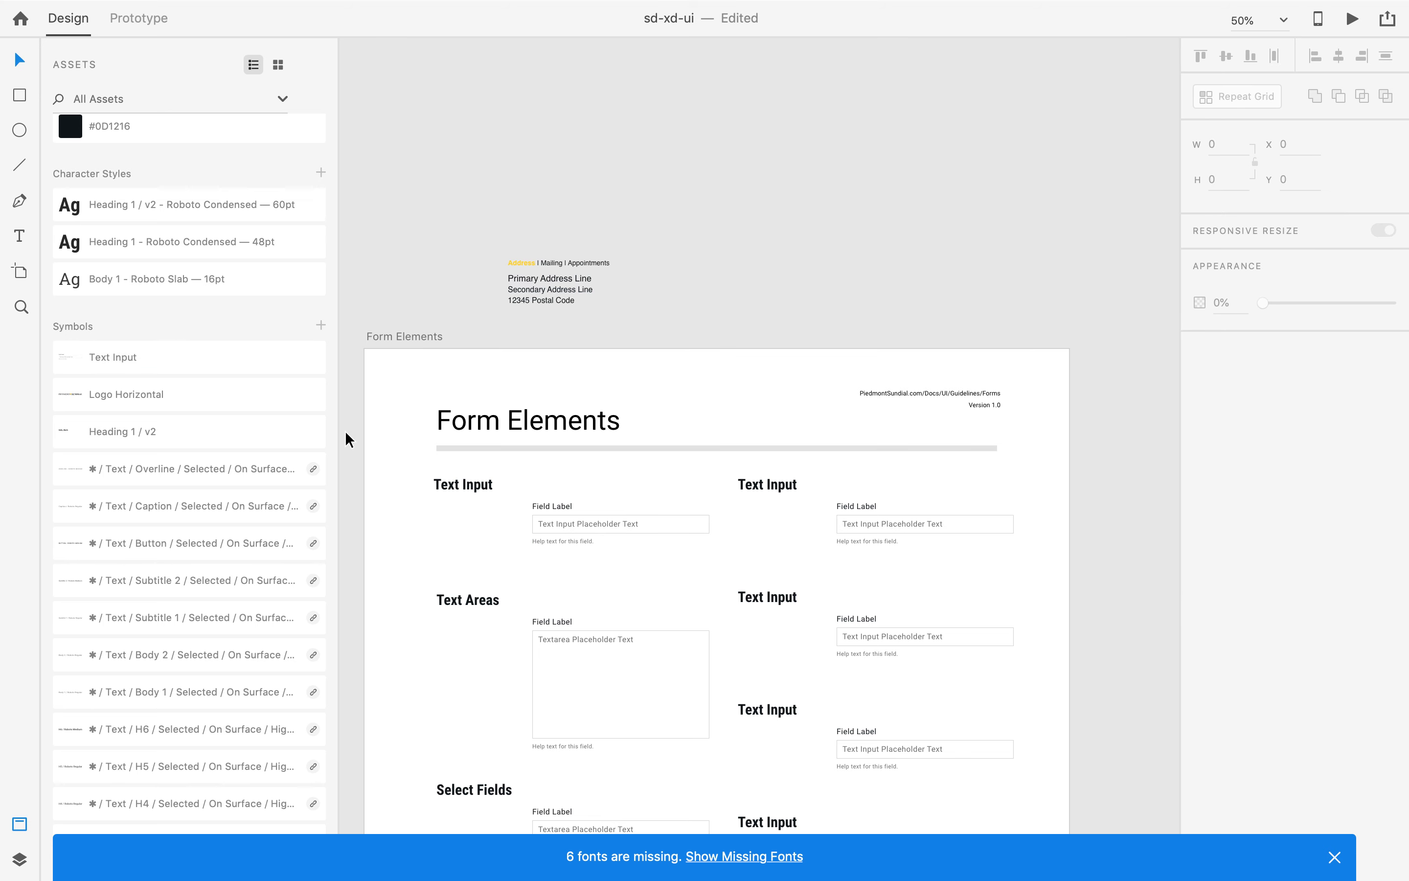
Try placing an instance of the Text Input symbol beside the Form Elements title, and delete it.
scroll(346, 433, down, 4)
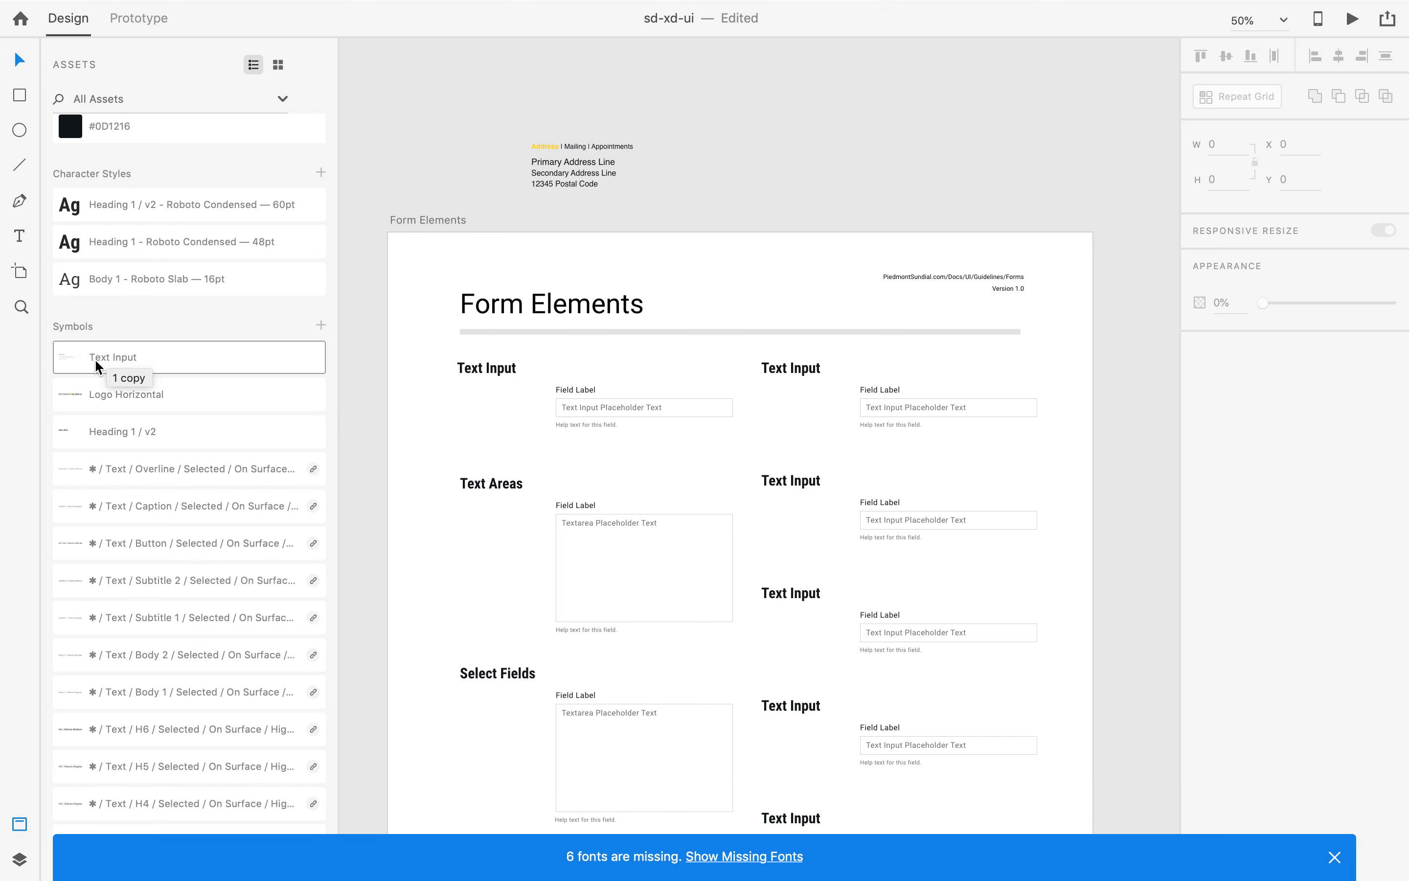
drag(95, 358, 698, 285)
click(670, 267)
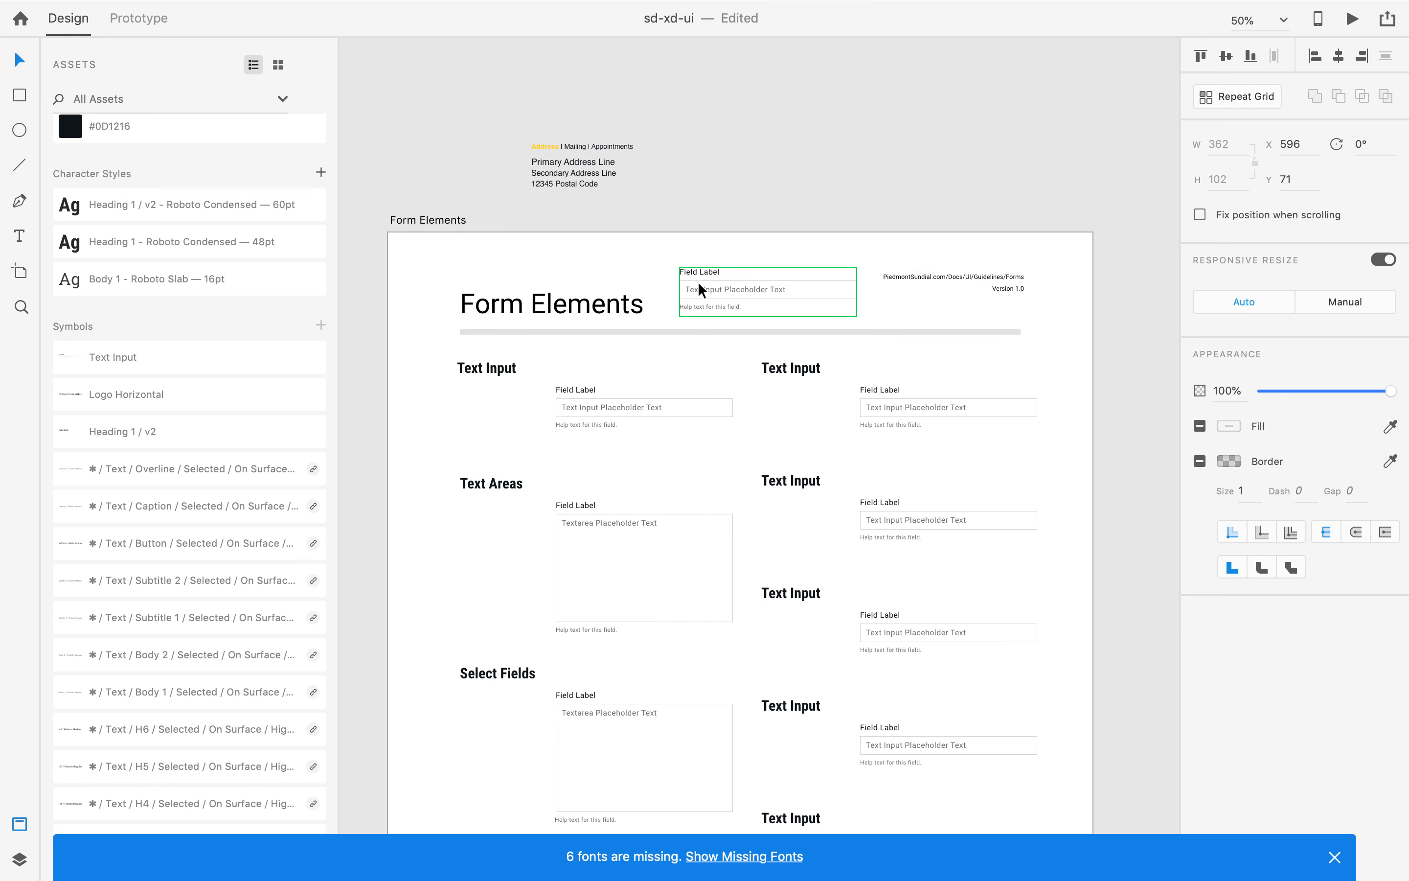
key(Delete)
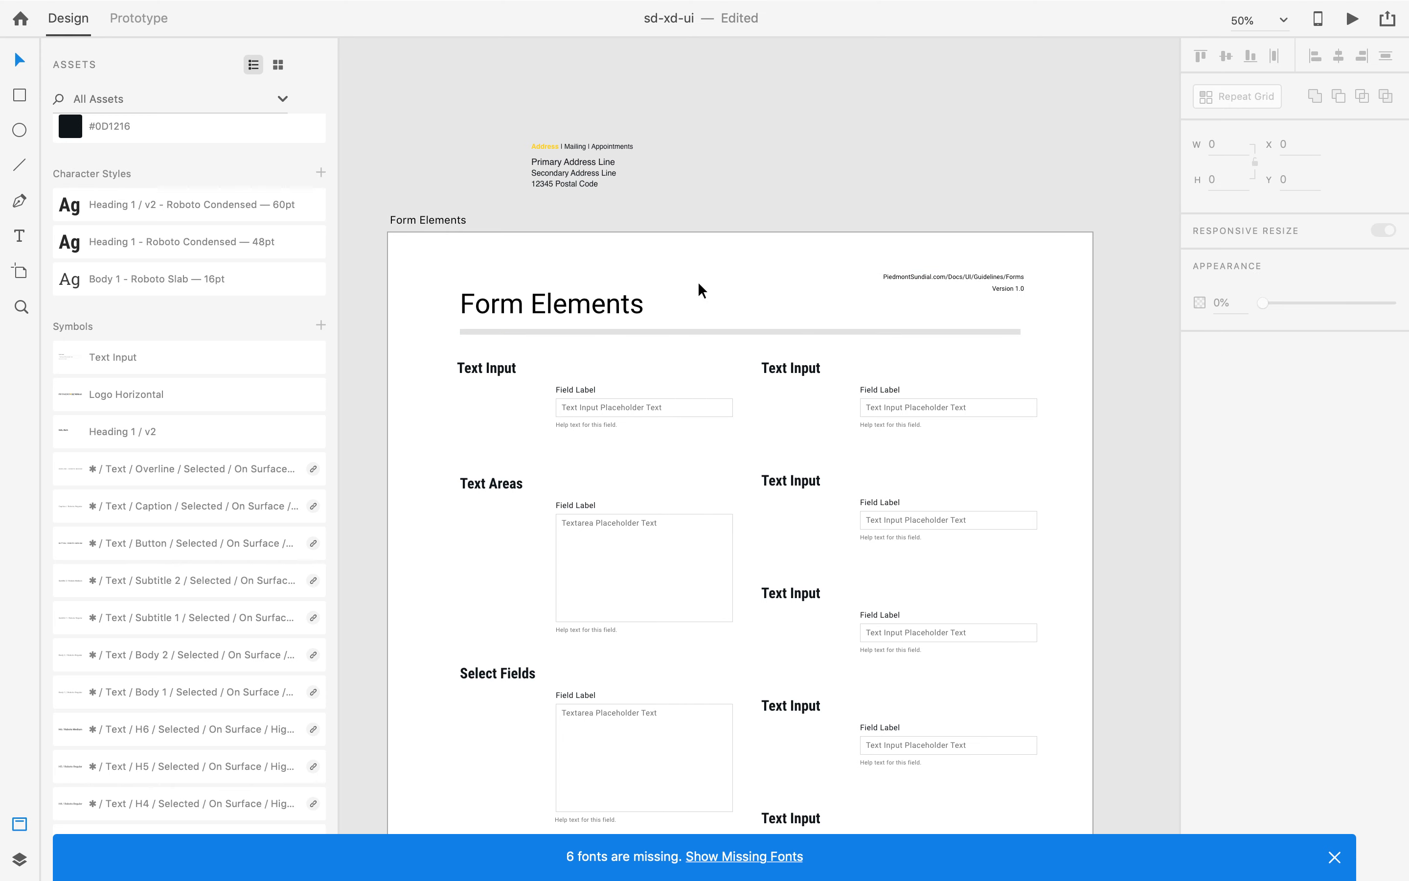
Move the Slider and Step by Step components off the Form Elements artboard onto the empty canvas beside it.
scroll(698, 281, down, 10)
scroll(698, 281, down, 5)
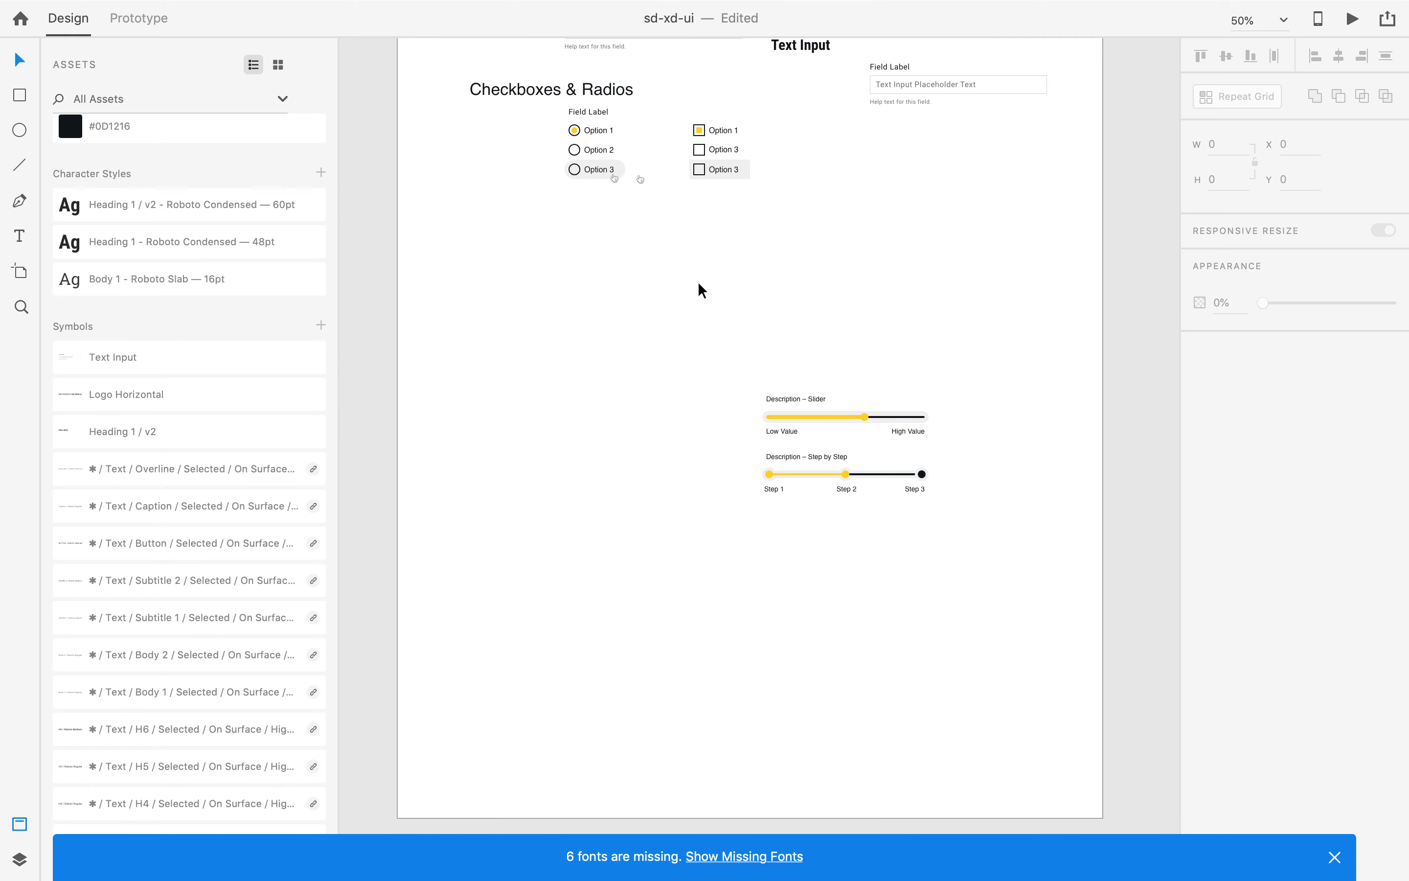
drag(699, 321, 947, 545)
scroll(948, 547, right, 5)
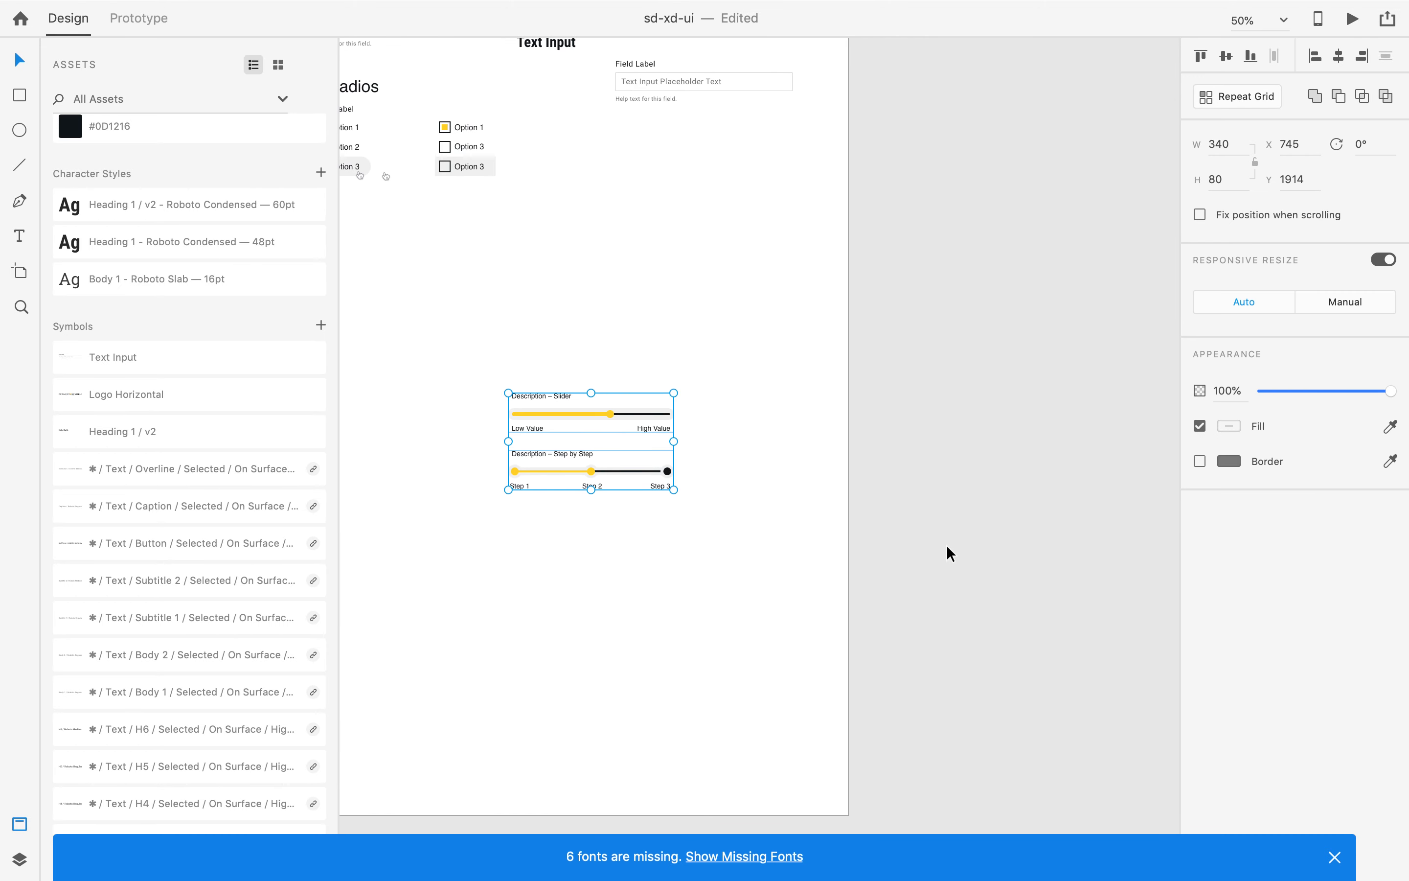
drag(538, 431, 1008, 309)
scroll(548, 465, left, 6)
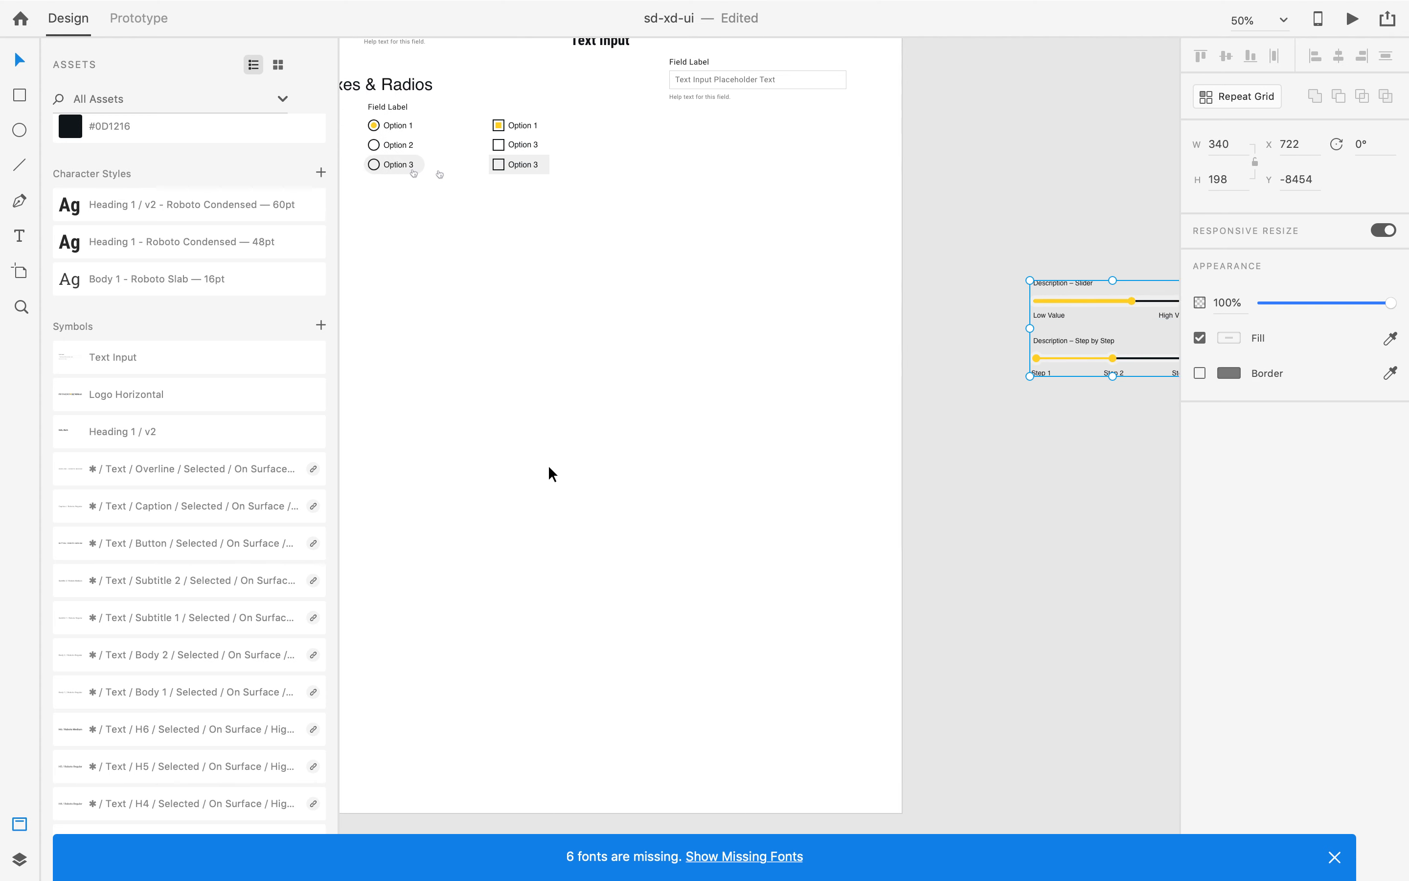
click(399, 405)
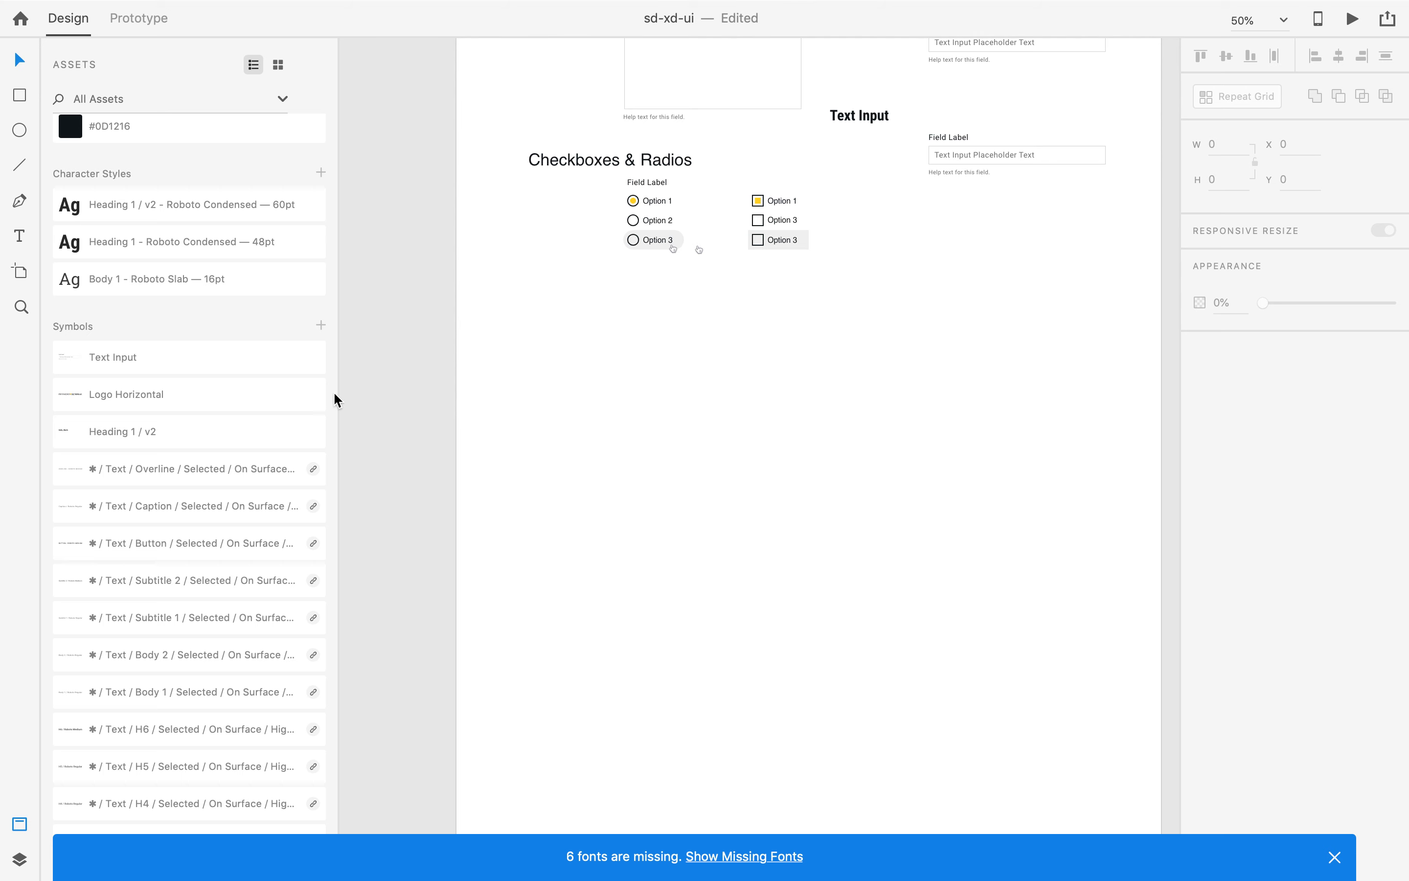
Place two Text Input symbol instances side by side in the empty area below the Checkboxes & Radios section.
drag(146, 357, 636, 473)
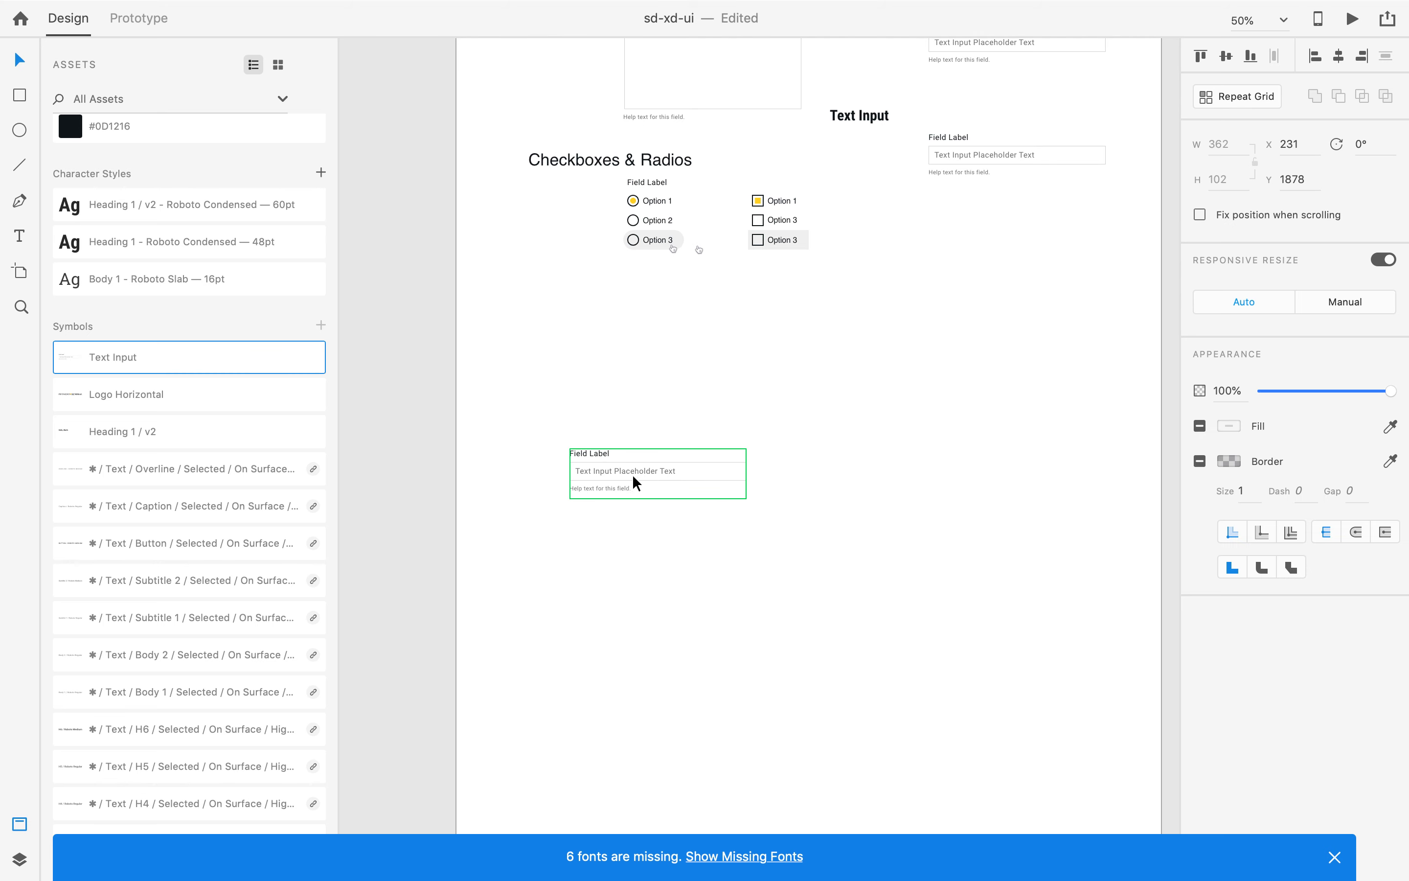
click(534, 560)
drag(116, 362, 839, 483)
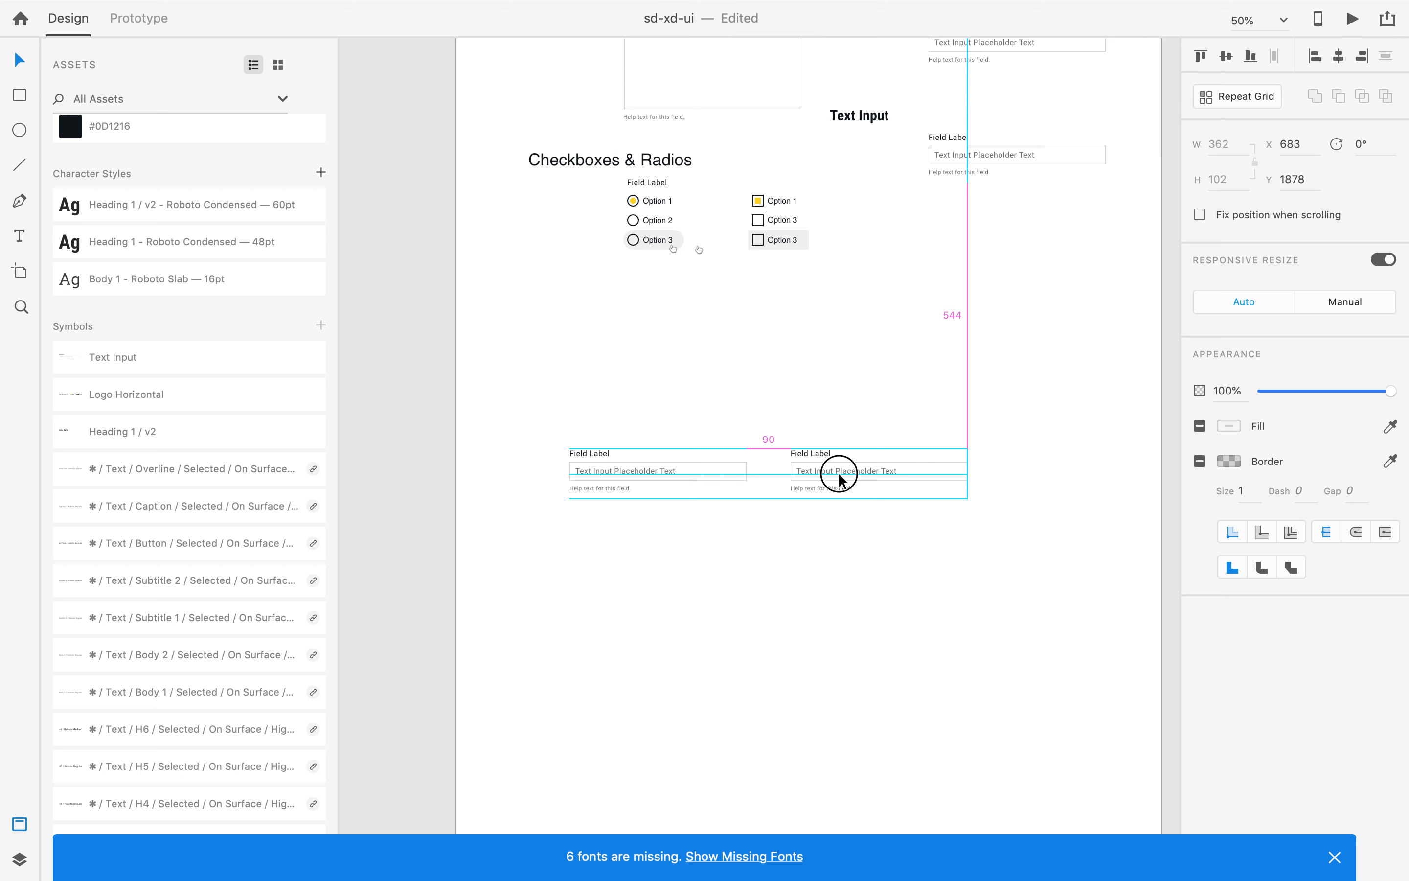
drag(840, 477, 807, 480)
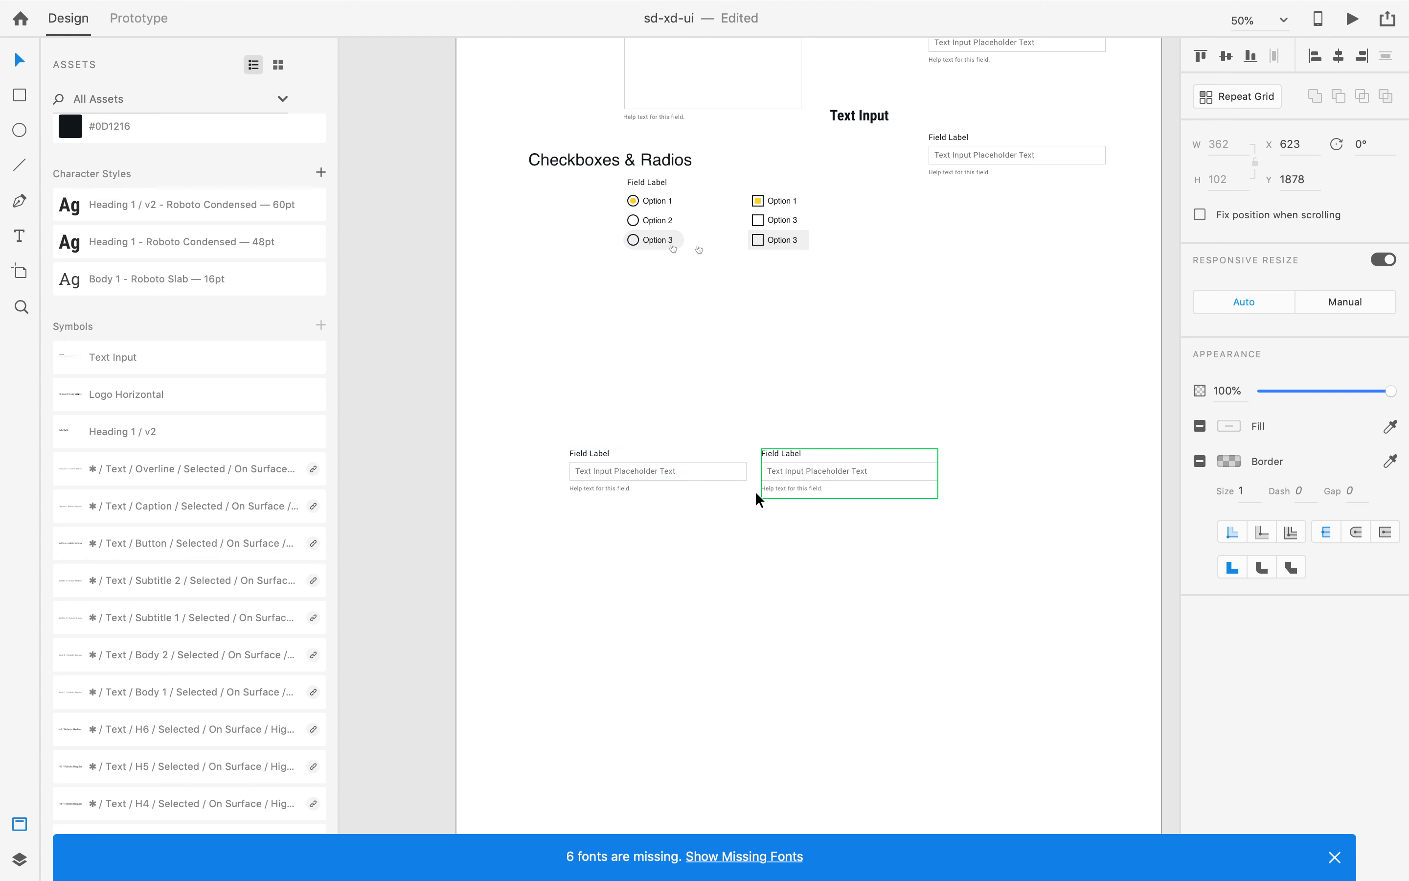
click(647, 599)
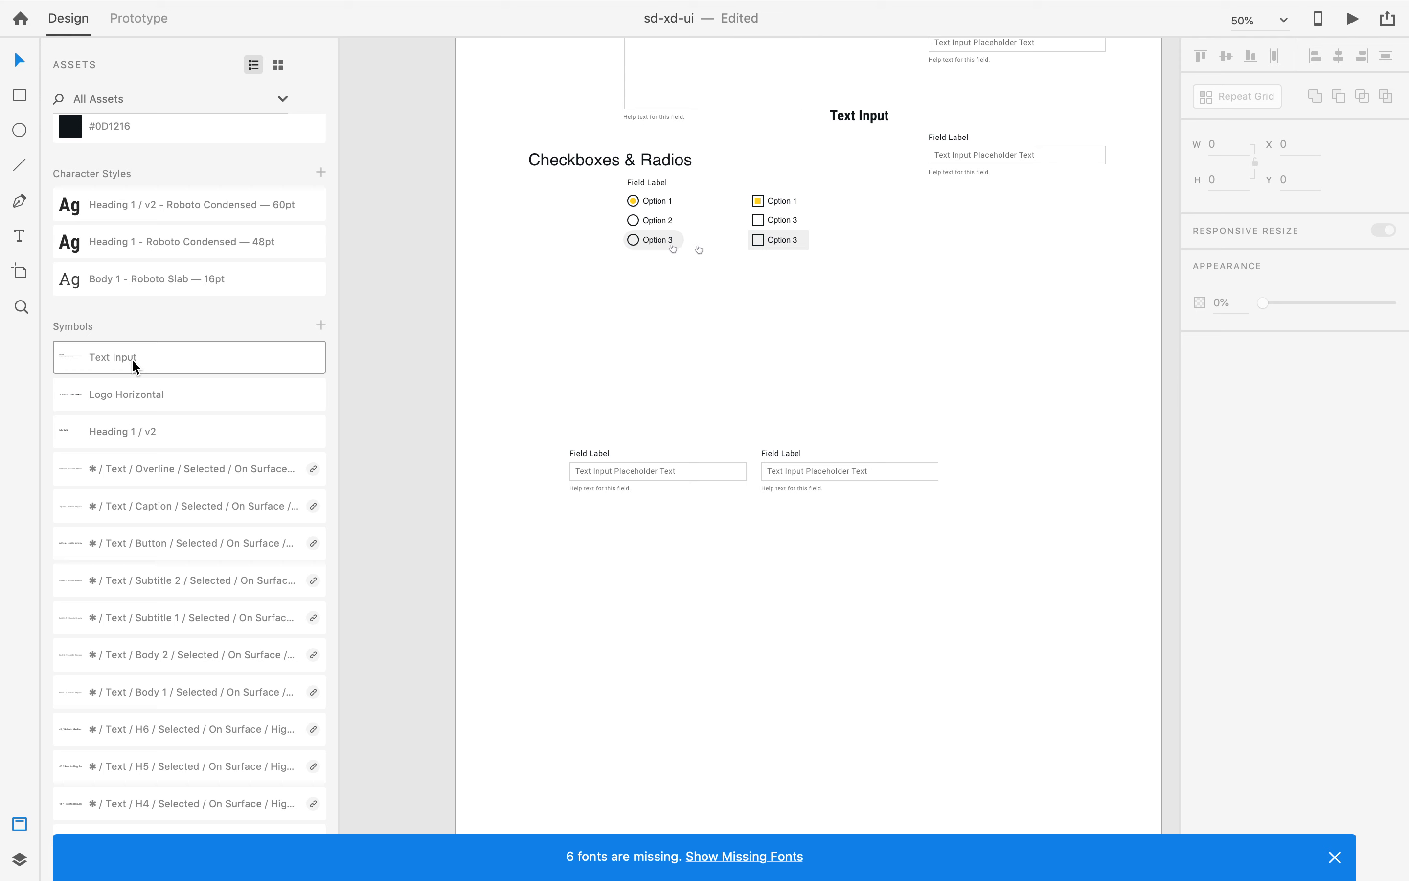
Add a third Text Input symbol instance directly below the first one of the new pair.
mouse_move(133, 365)
drag(134, 365, 627, 546)
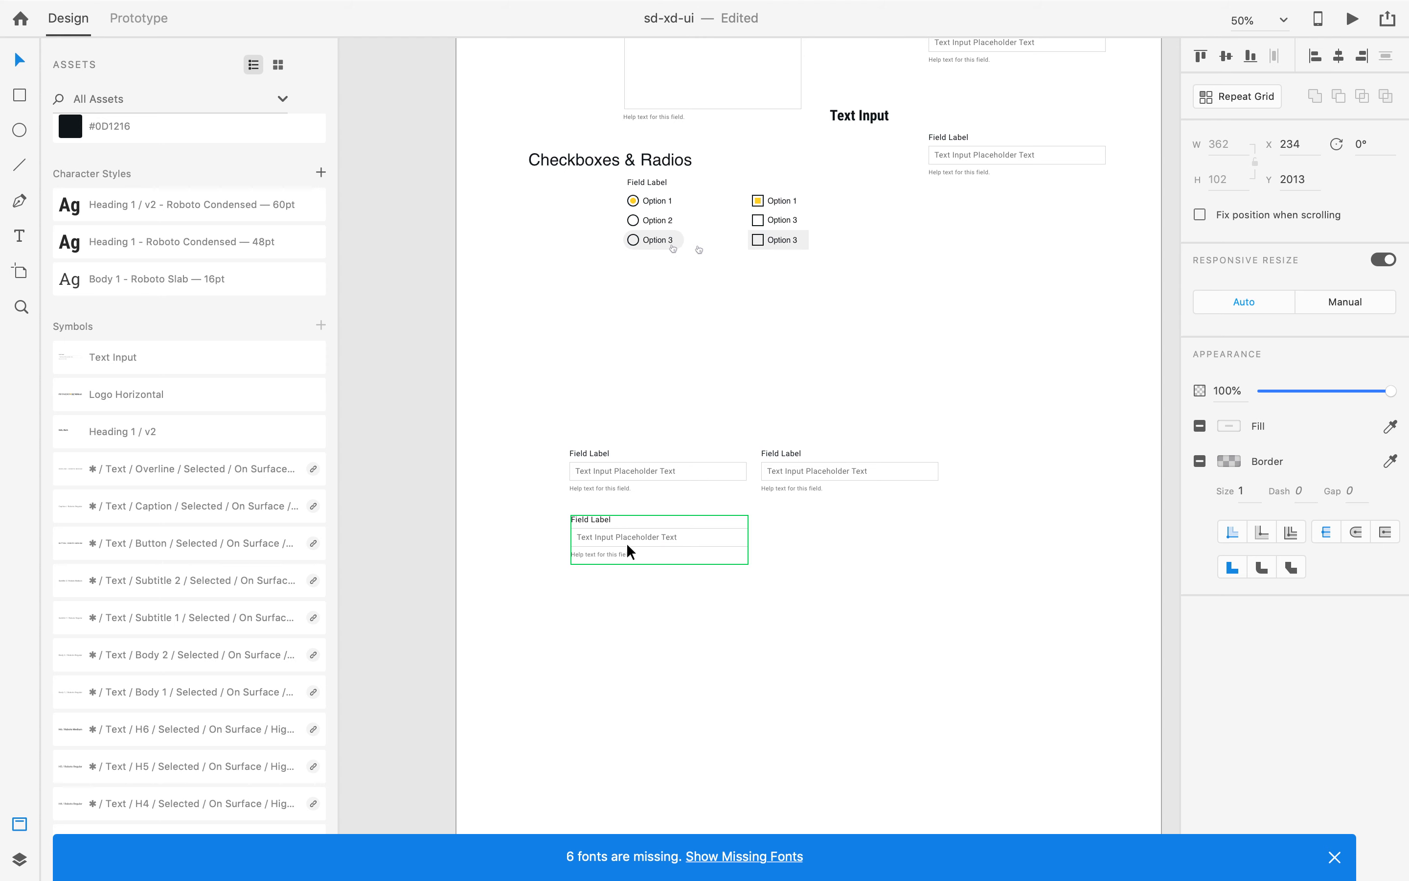
click(627, 612)
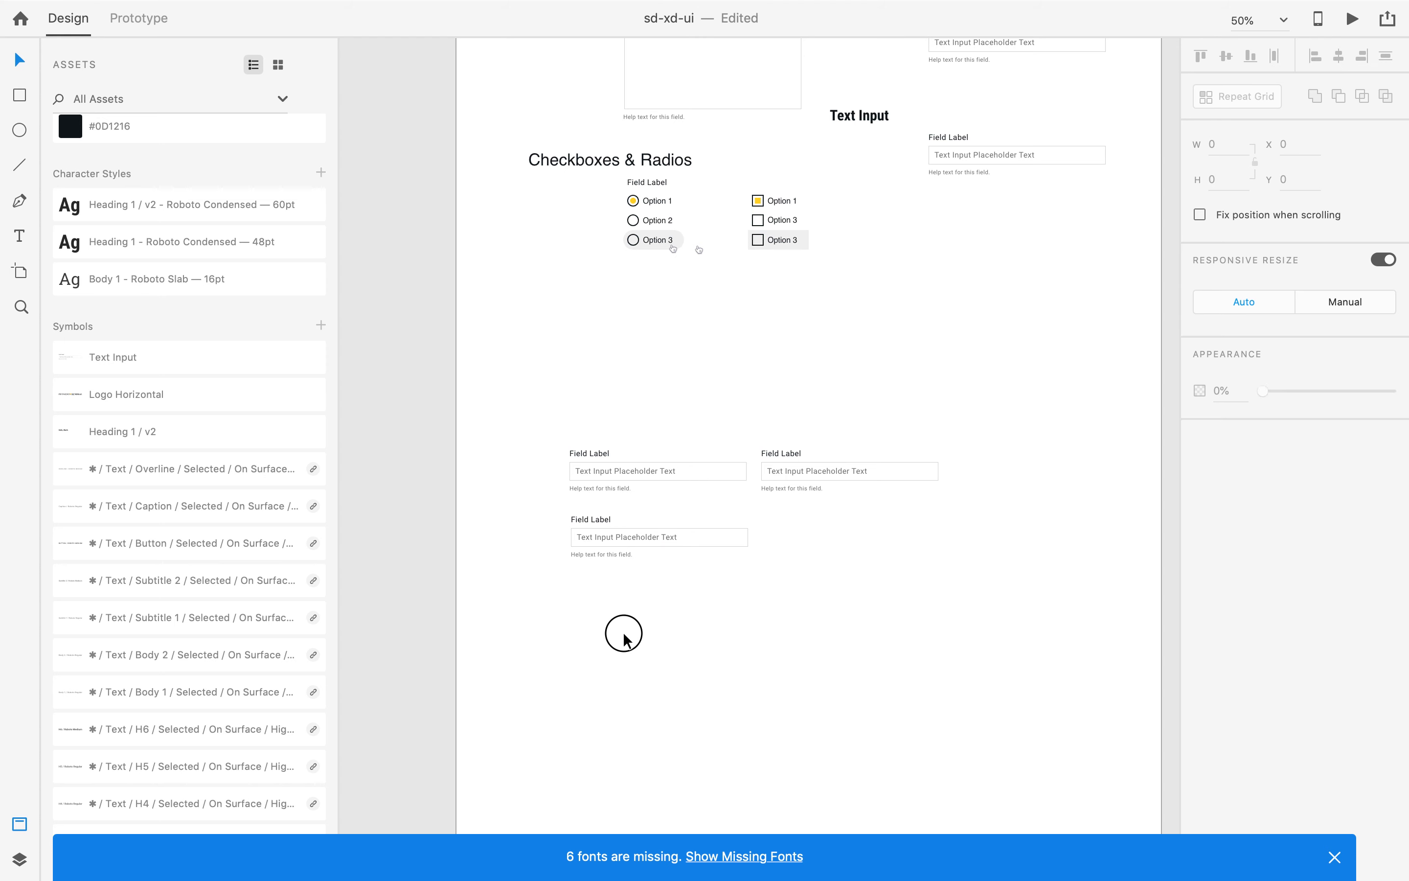
Try narrowing the input box inside the third Text Input instance to about 259 wide, and undo the resize.
click(698, 541)
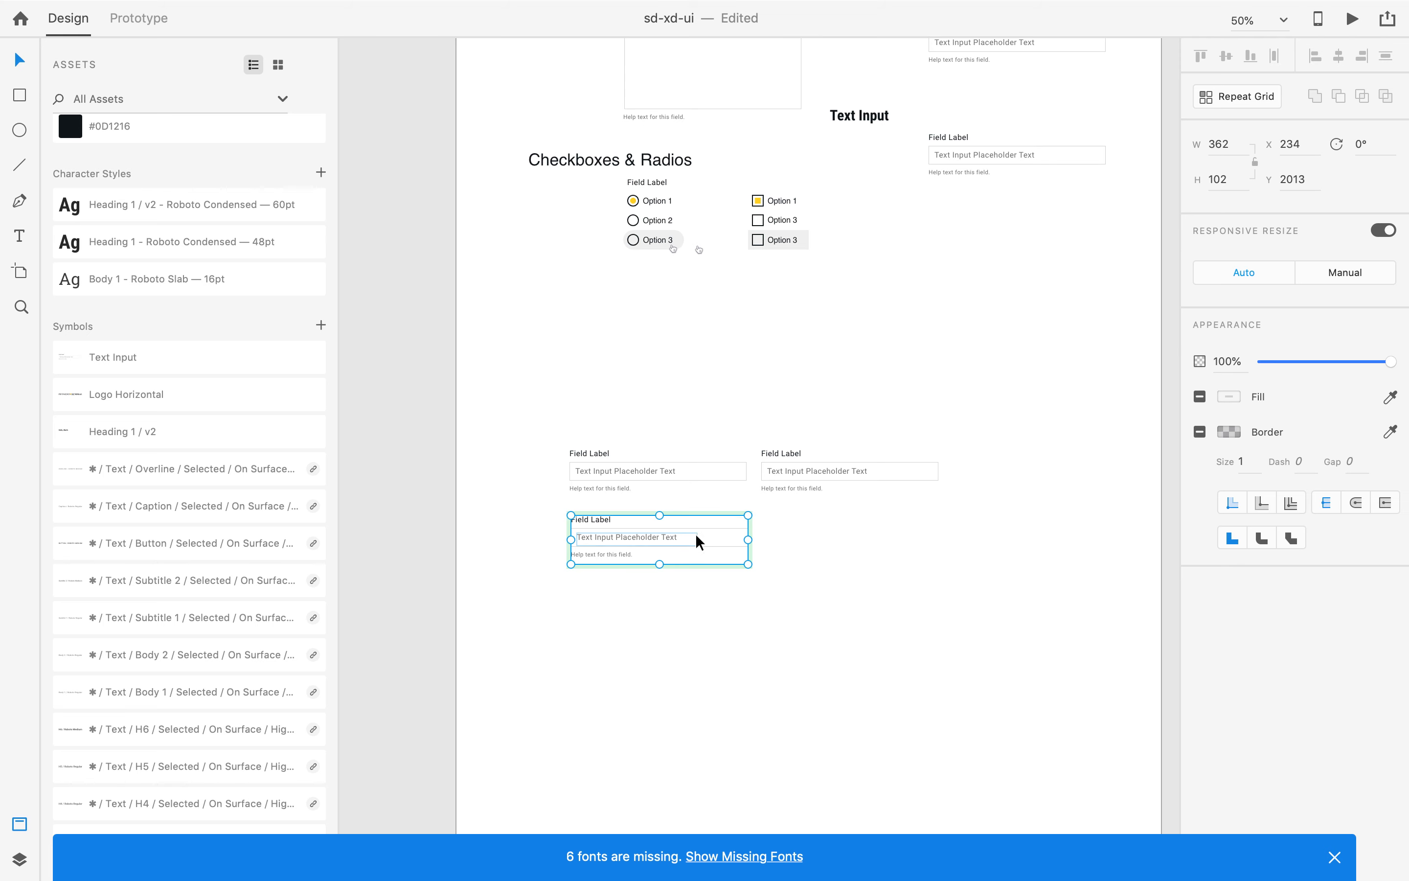
double_click(720, 550)
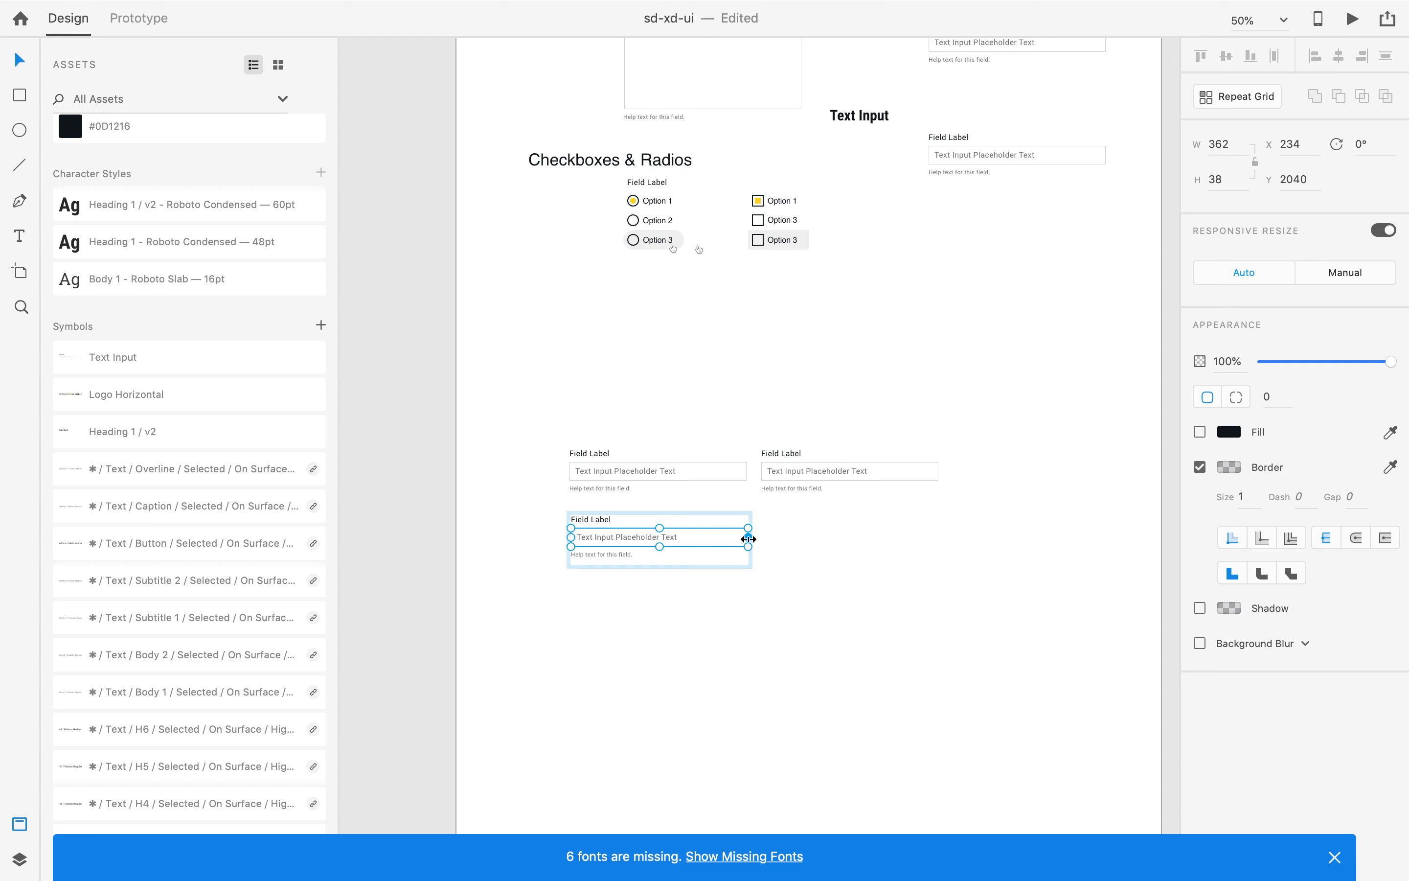
drag(748, 539, 699, 552)
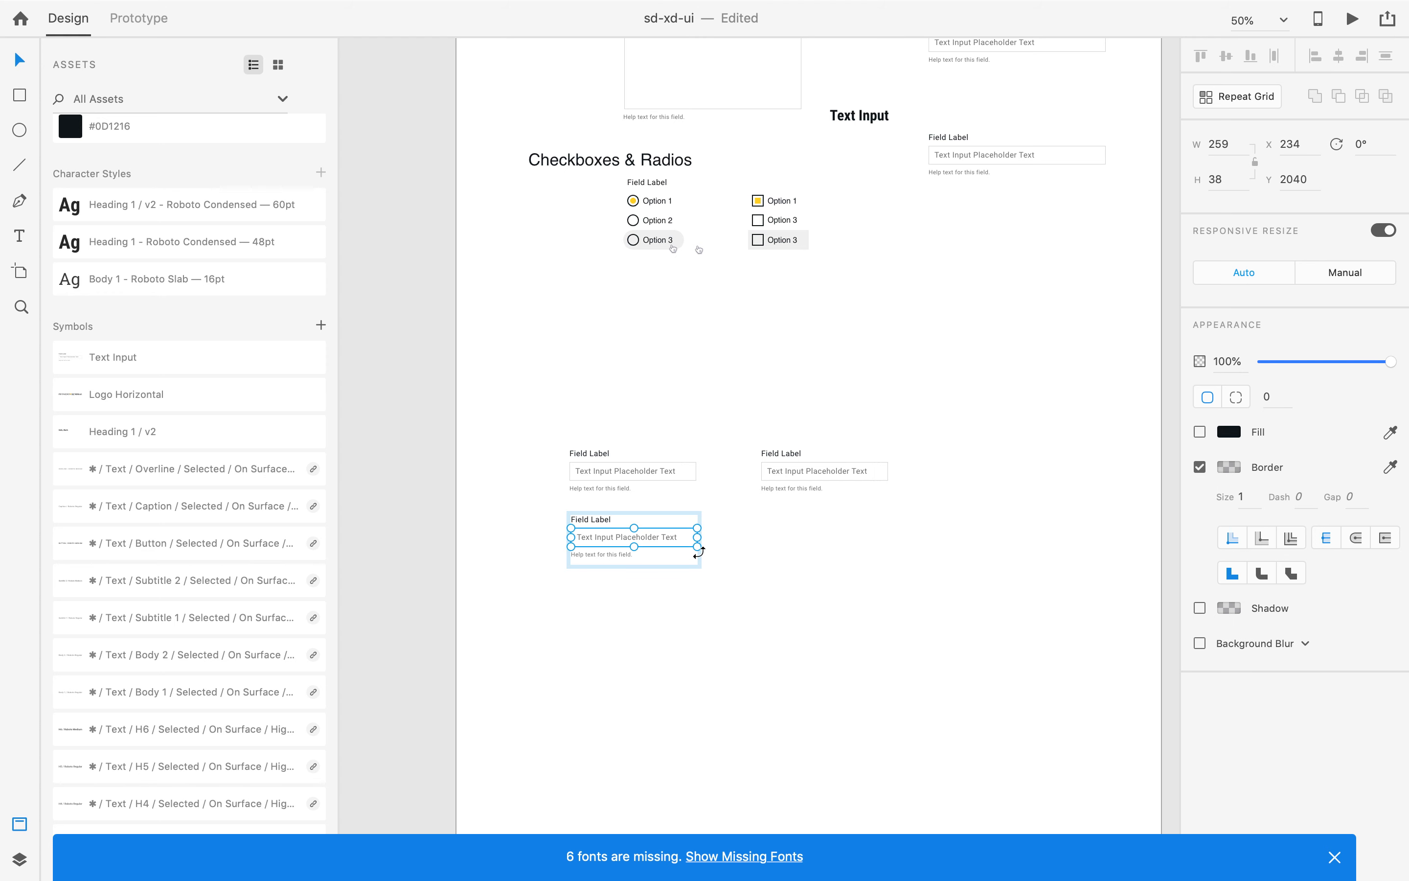
key(super+z)
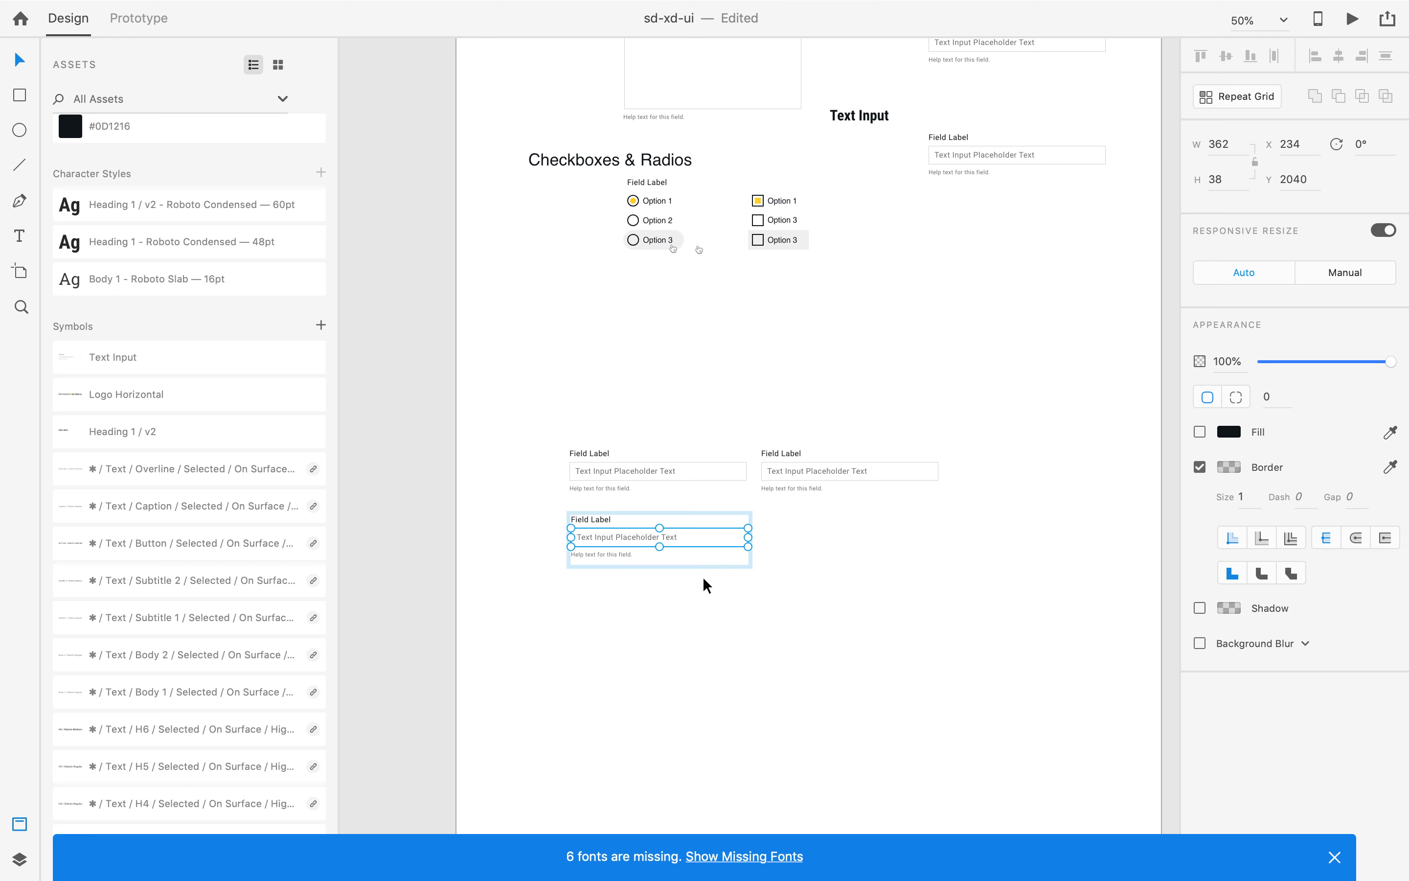
click(696, 648)
Ungroup the third instance from its symbol and widen its input box to about 749, spanning both fields above.
click(680, 530)
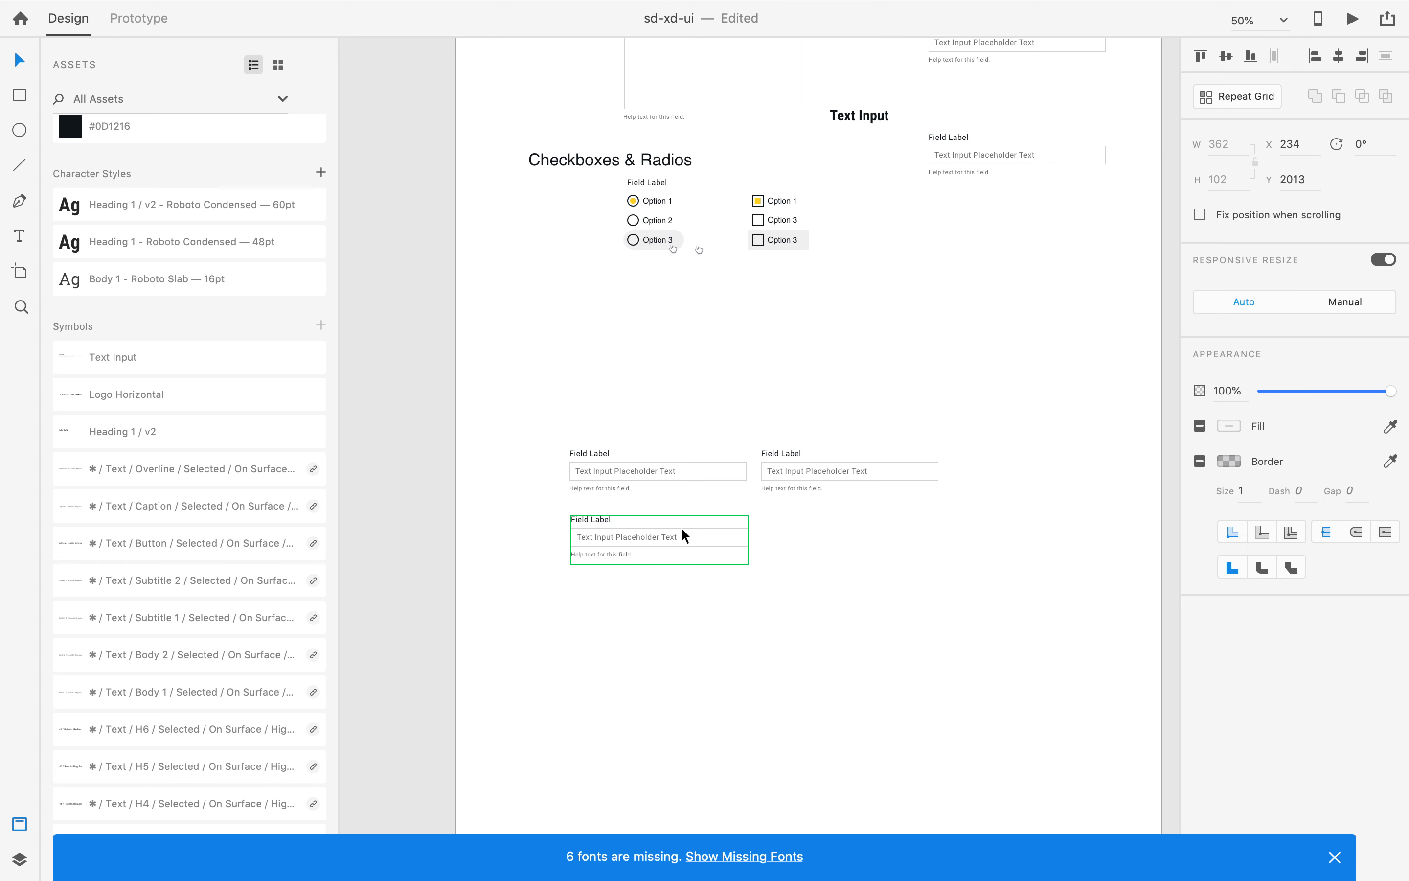
right_click(684, 534)
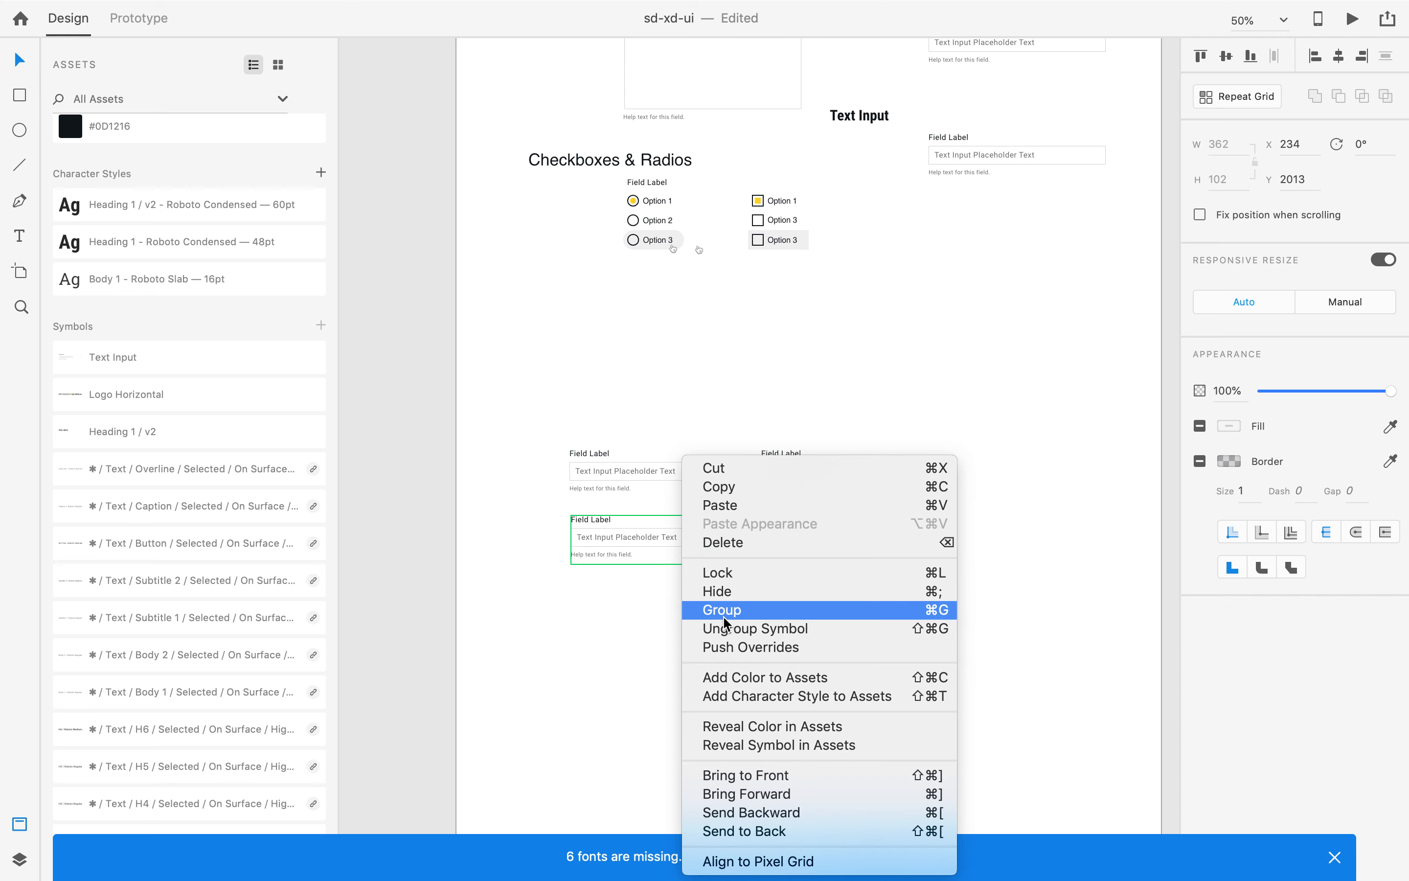
click(750, 626)
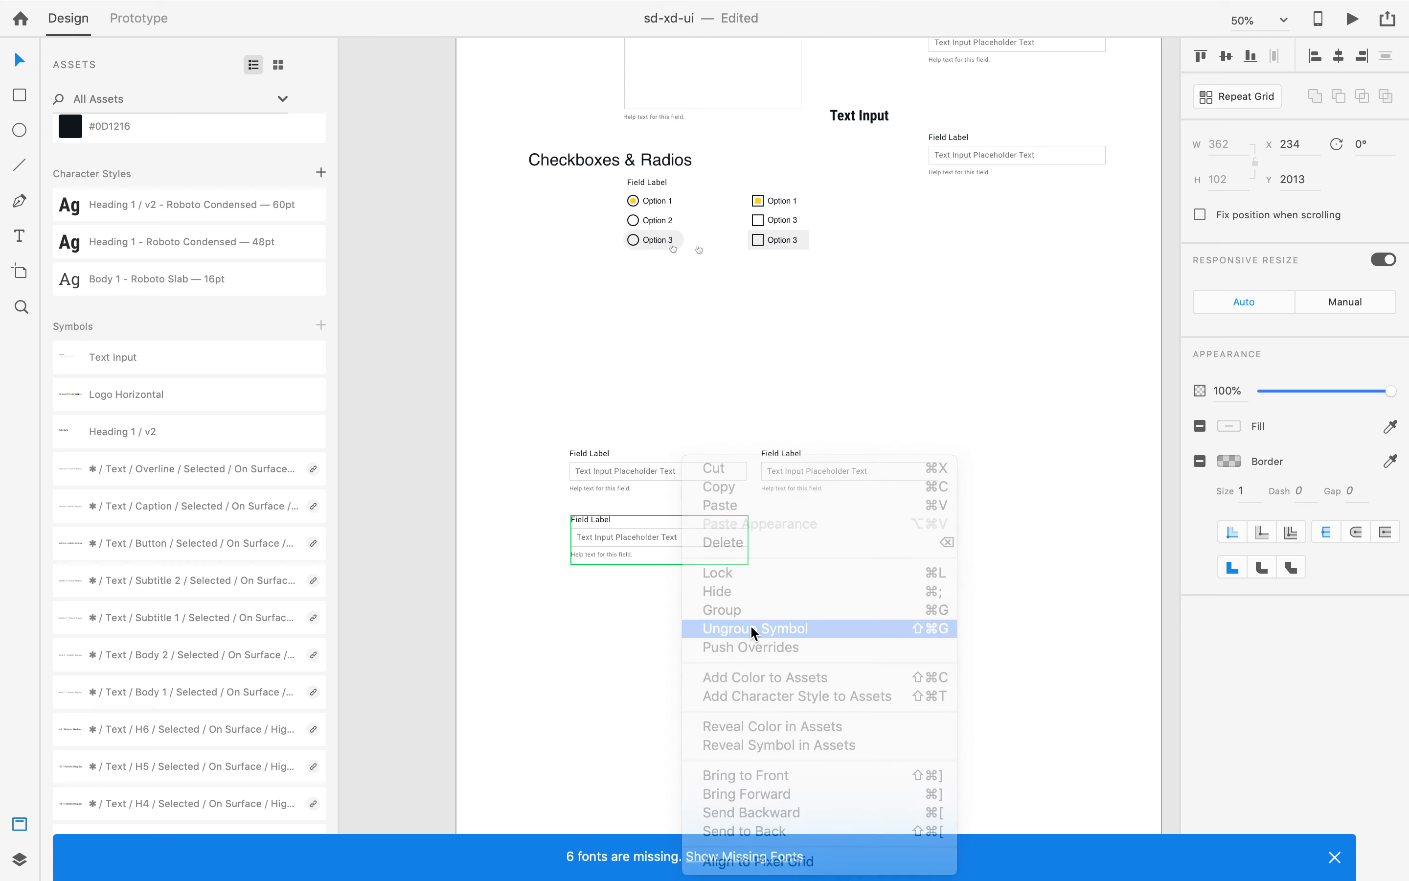
click(743, 631)
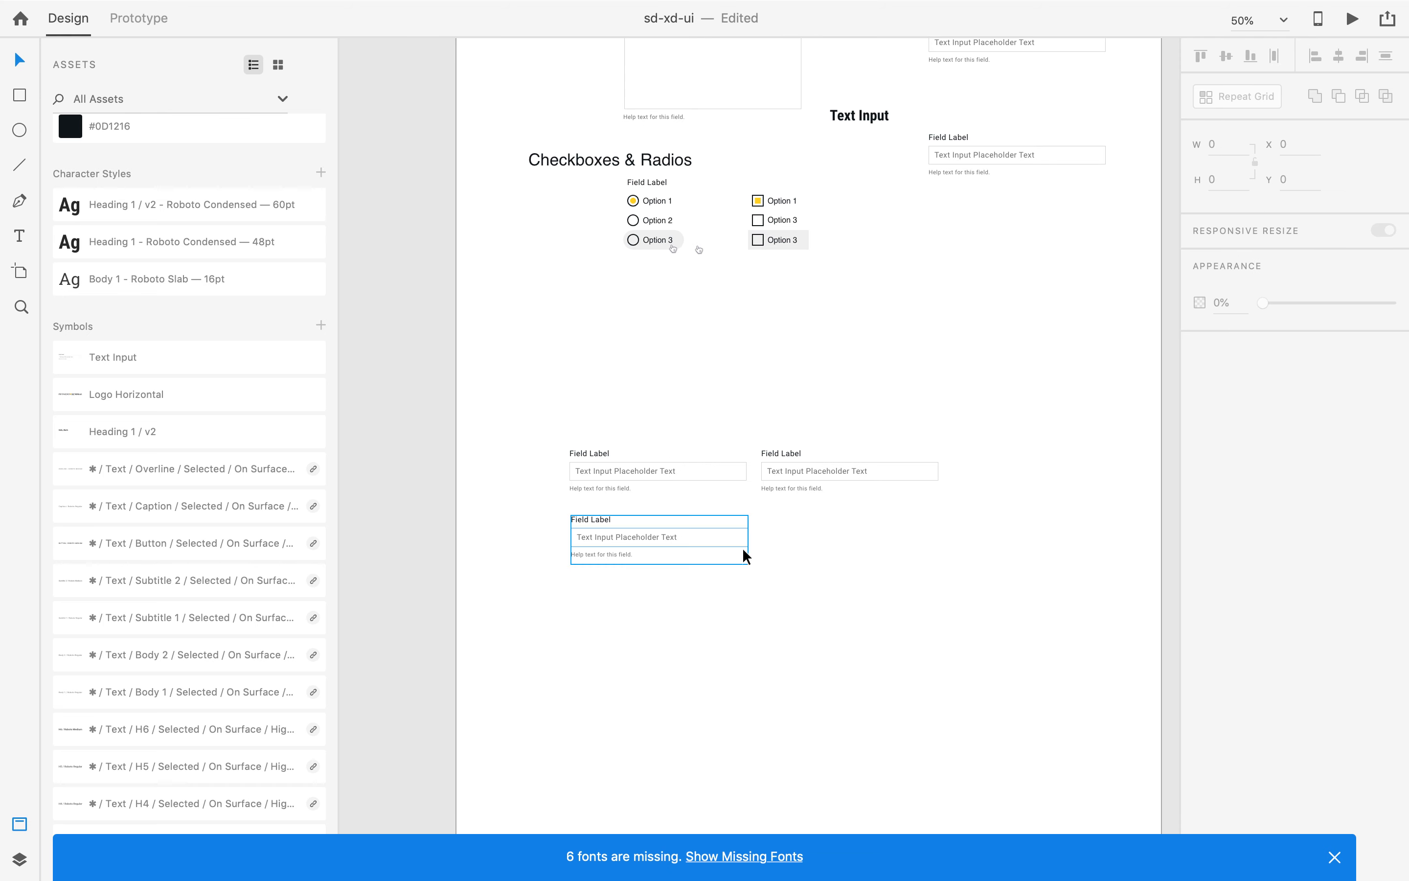
click(744, 547)
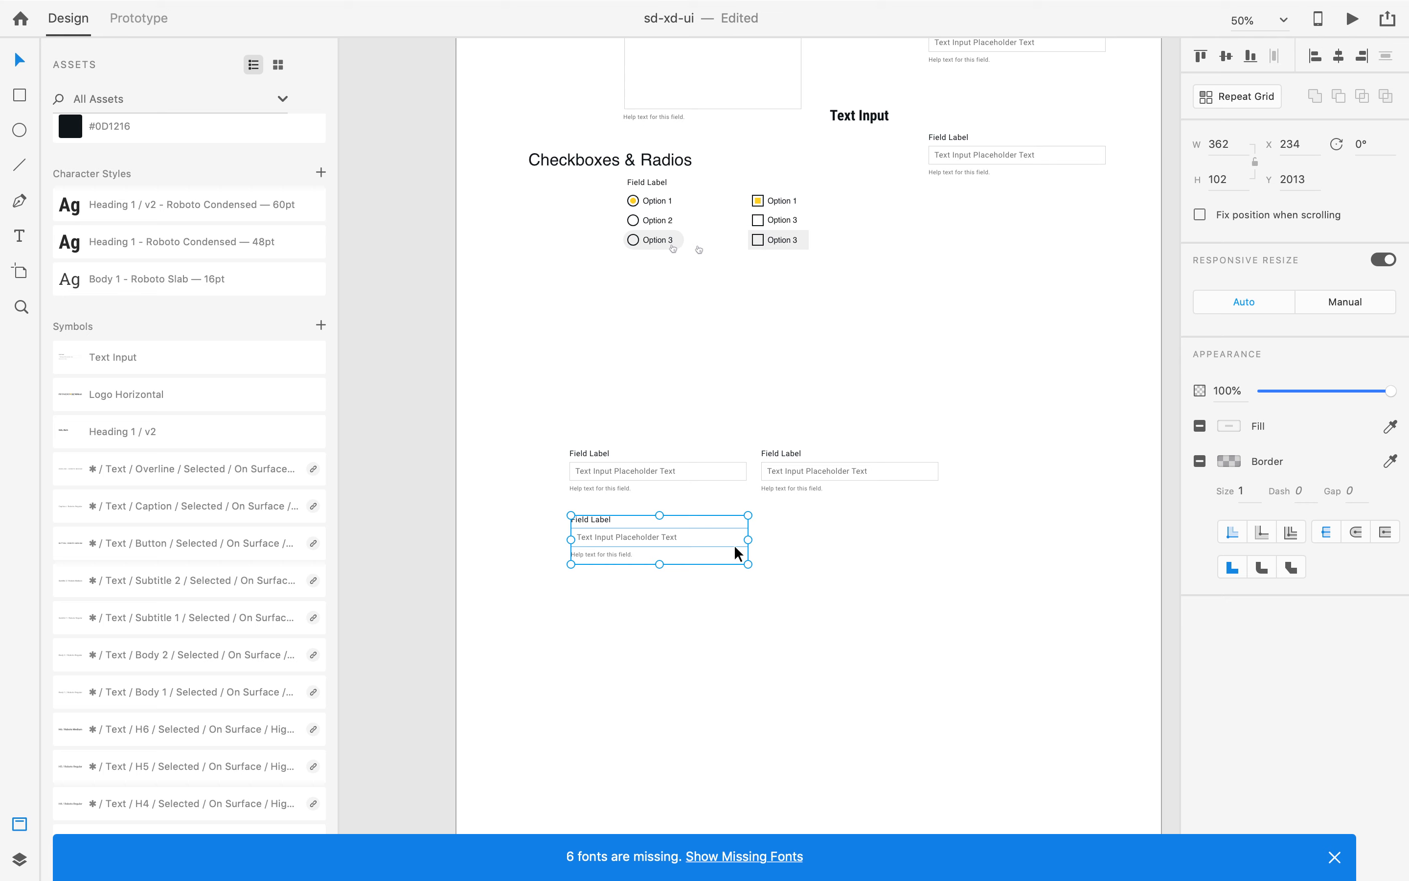
double_click(734, 544)
drag(748, 536, 938, 523)
click(913, 645)
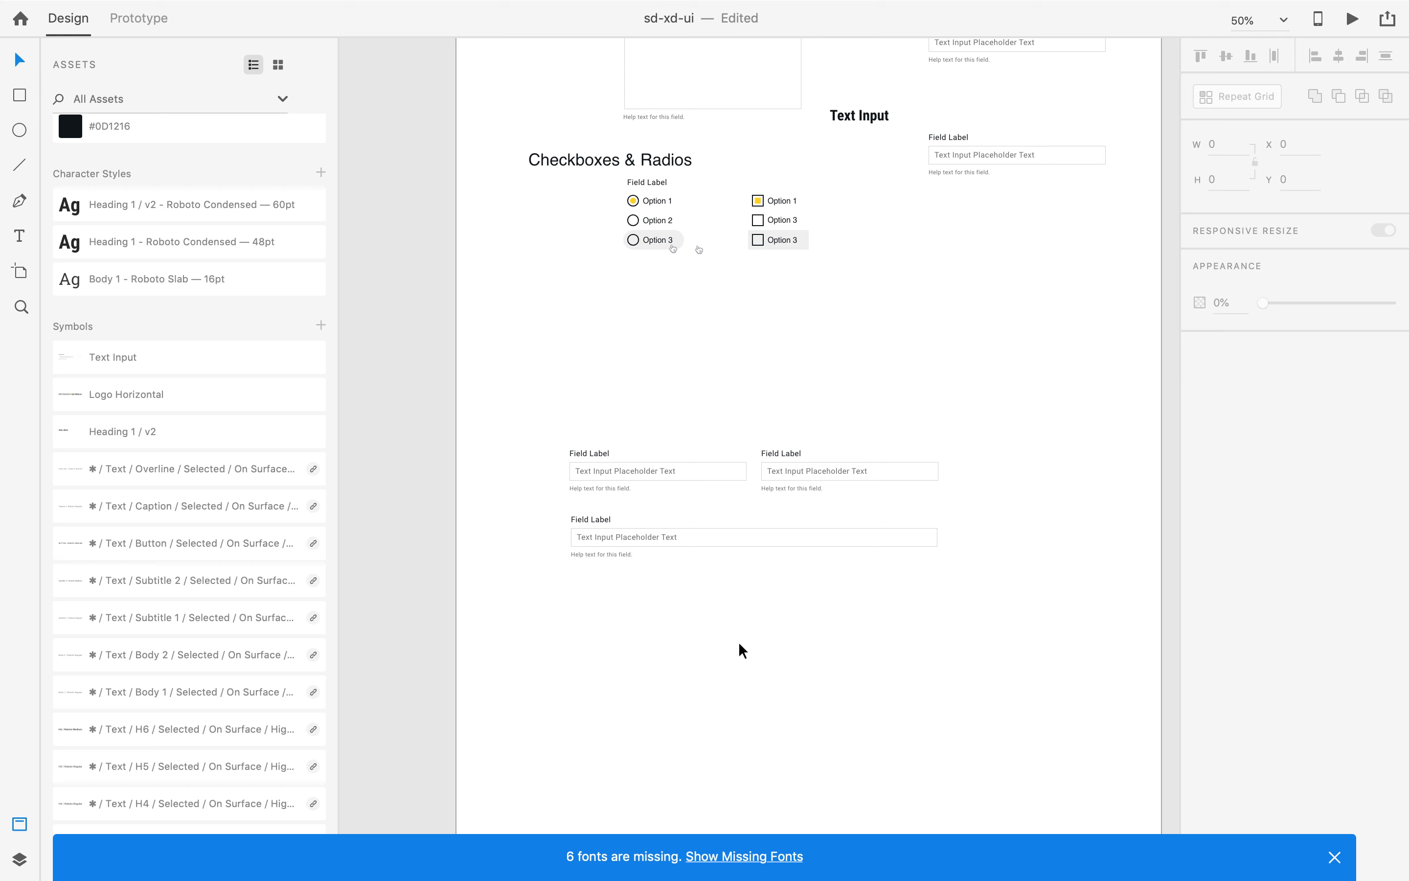
Make the widened field with its label and help text a symbol named Text Input Full.
drag(656, 593, 539, 511)
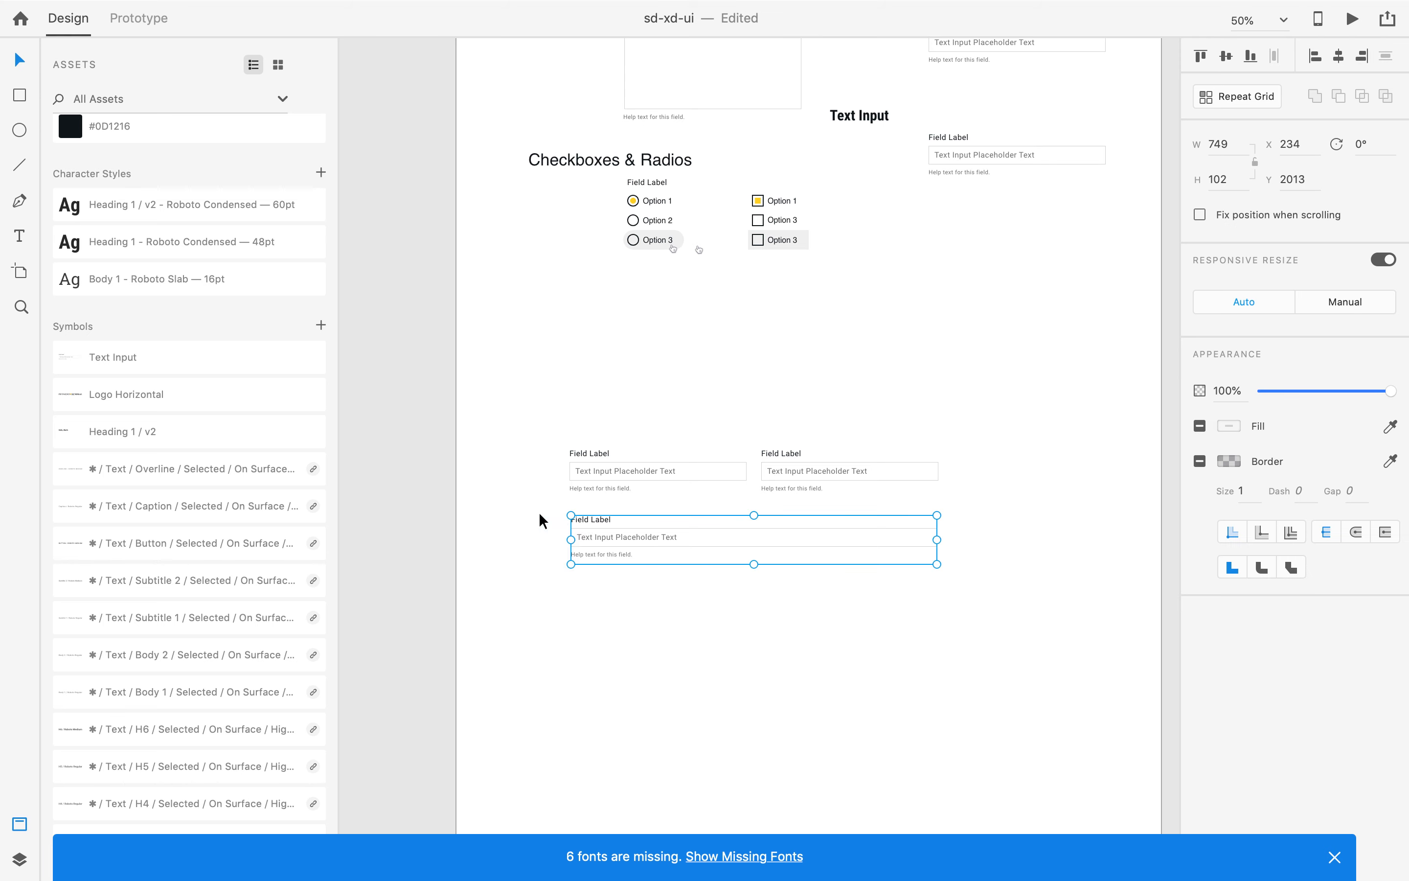
click(321, 325)
double_click(114, 353)
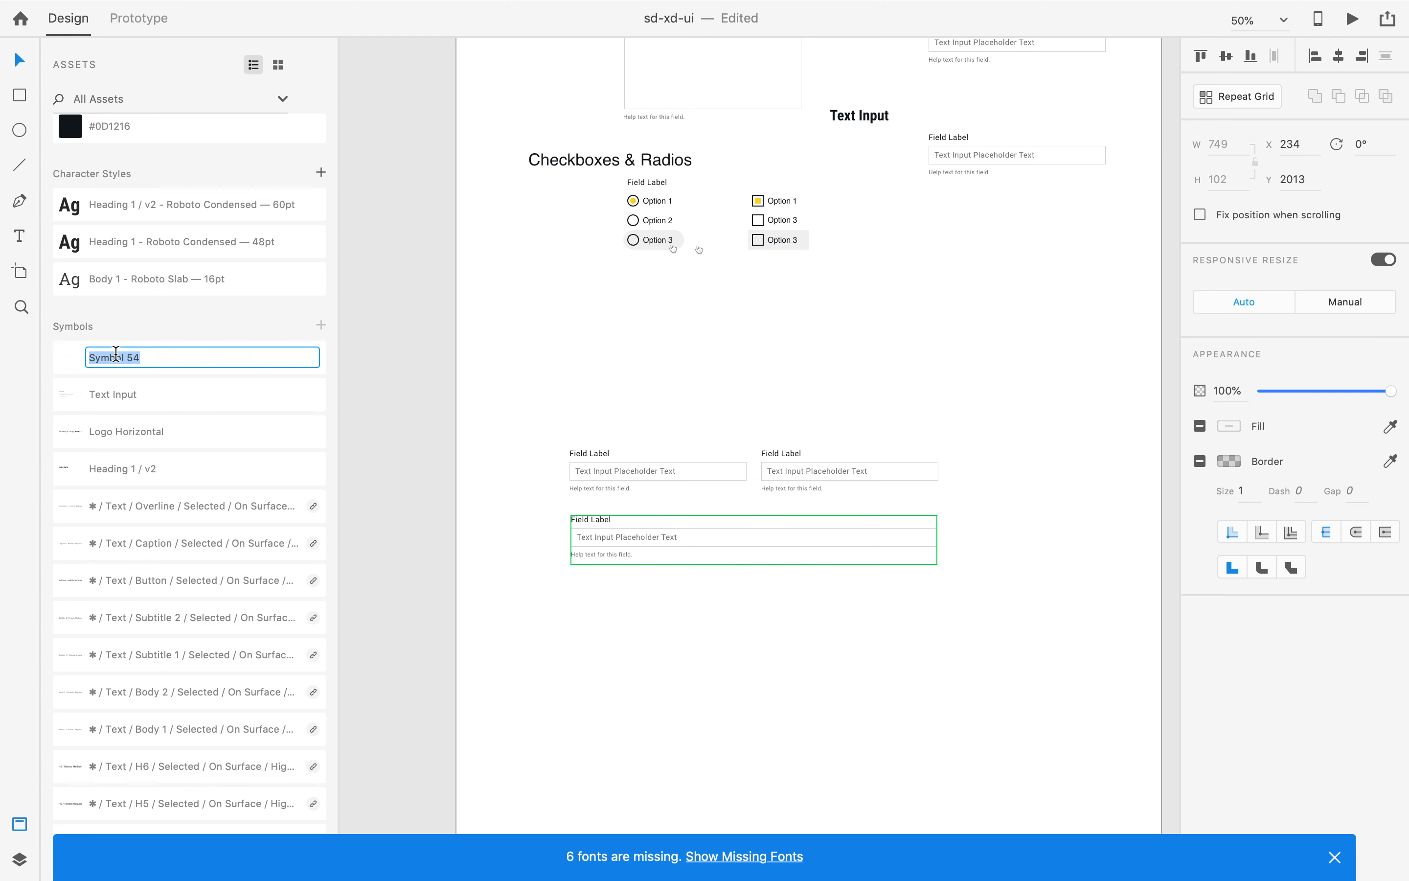
key(BackSpace)
text(Text Input Full)
key(Return)
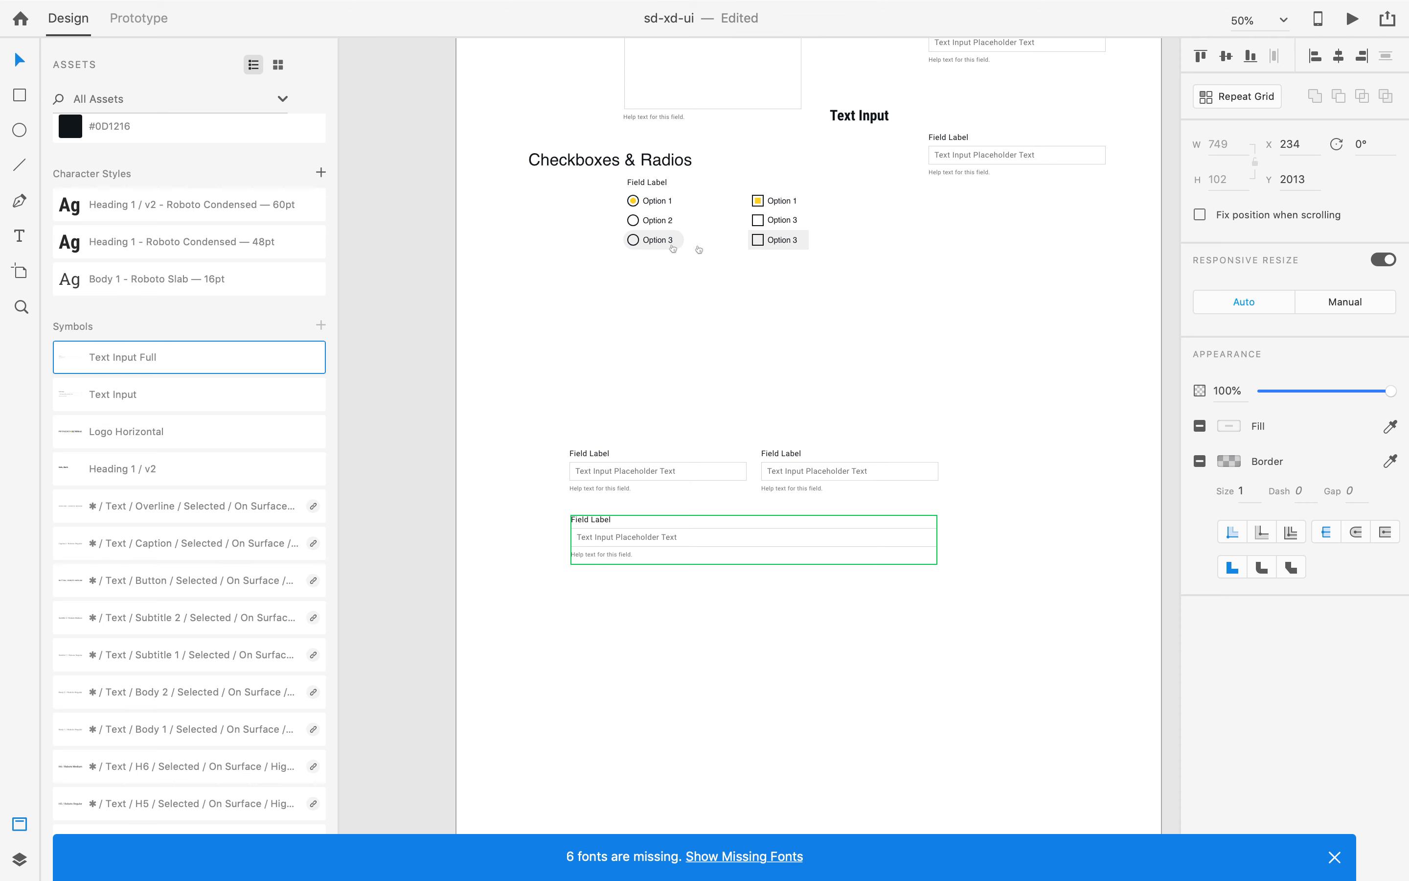
click(546, 677)
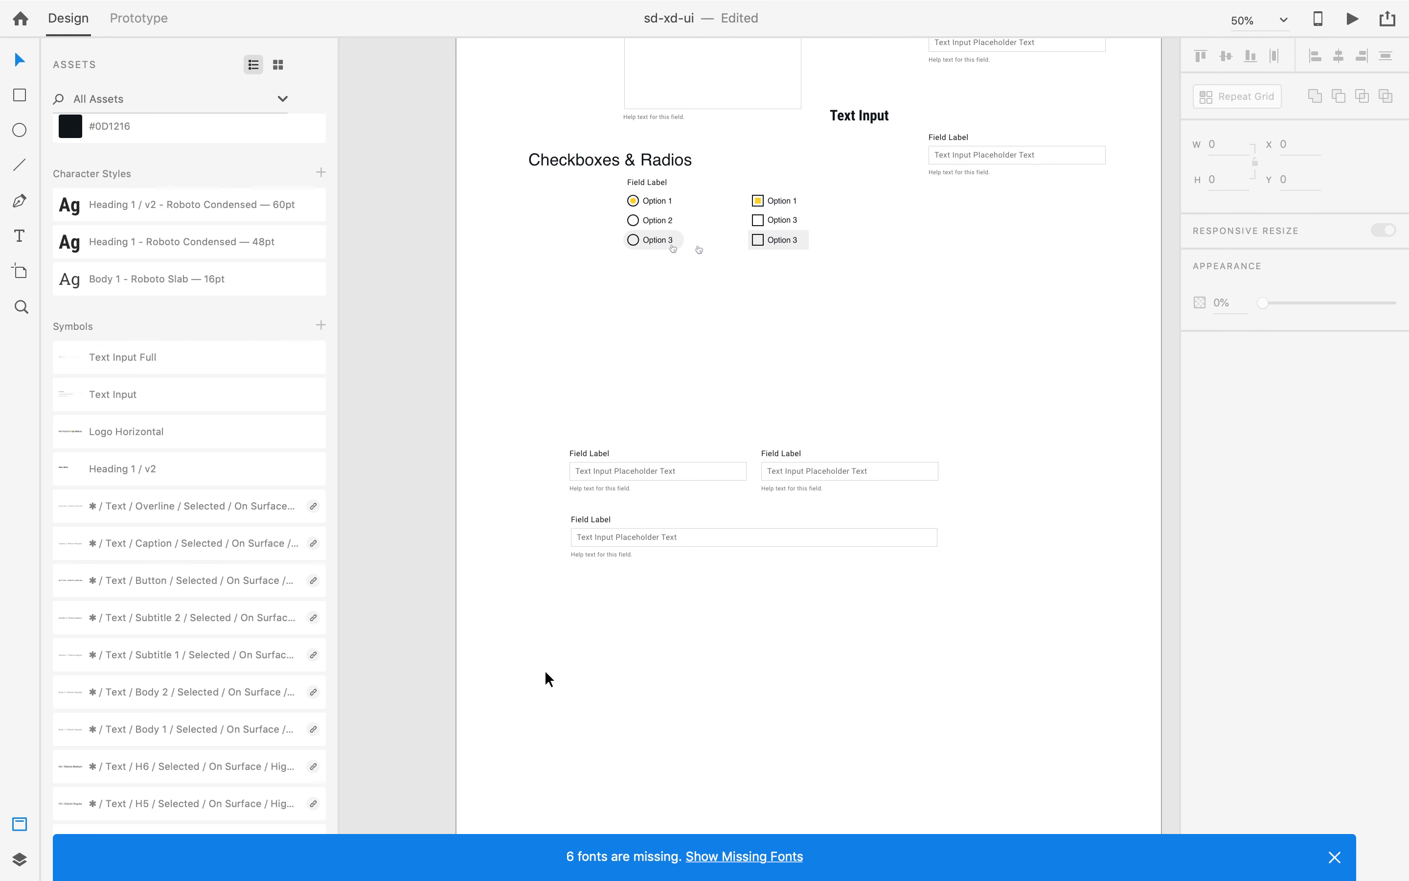
Stack a Text Input Full instance and a regular Text Input instance below the full-width field.
drag(144, 370, 659, 619)
click(570, 727)
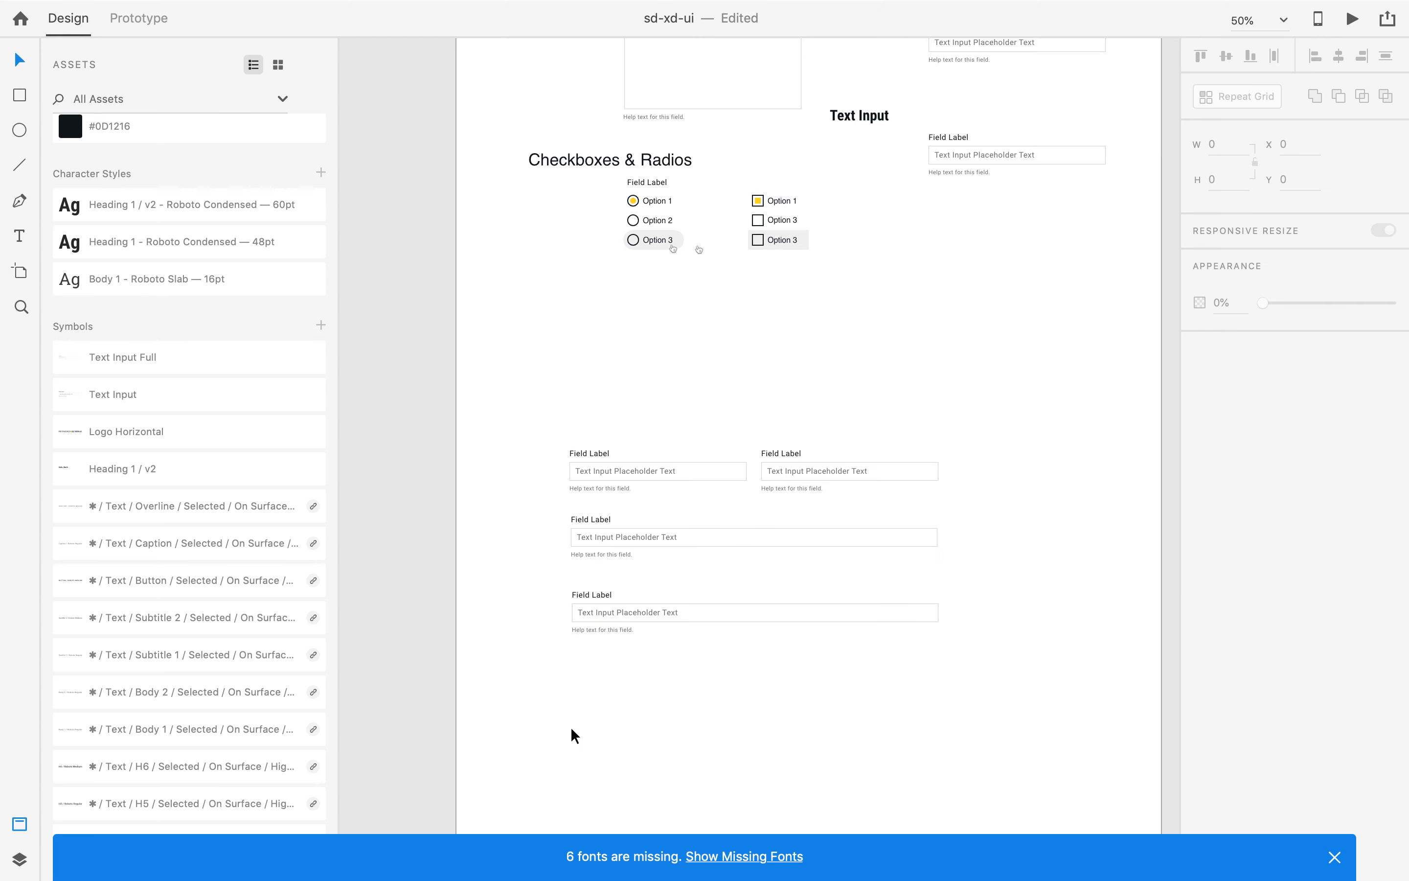
drag(118, 375, 623, 690)
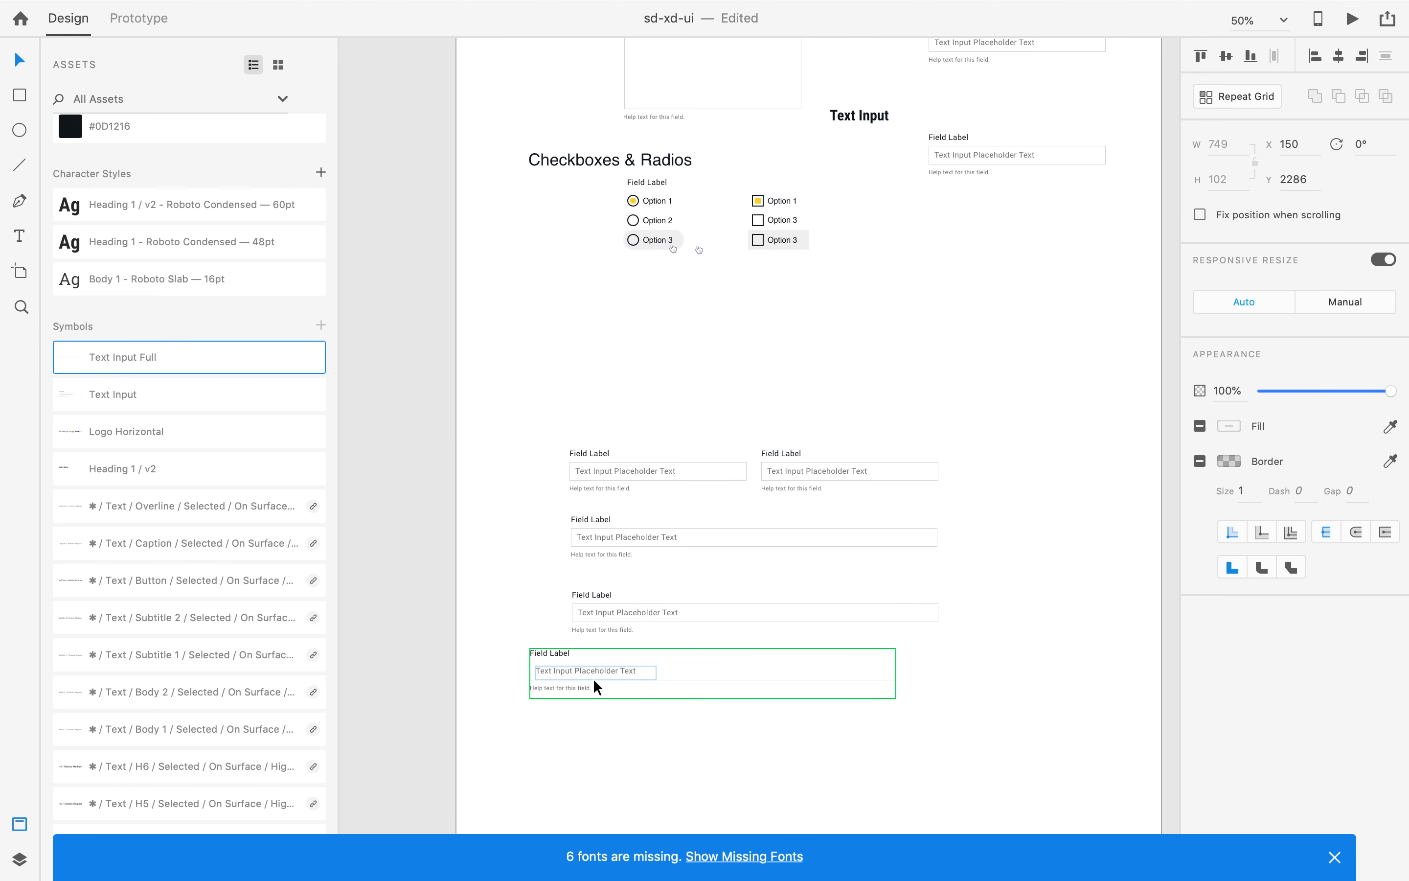
key(Delete)
drag(141, 413, 631, 682)
click(530, 650)
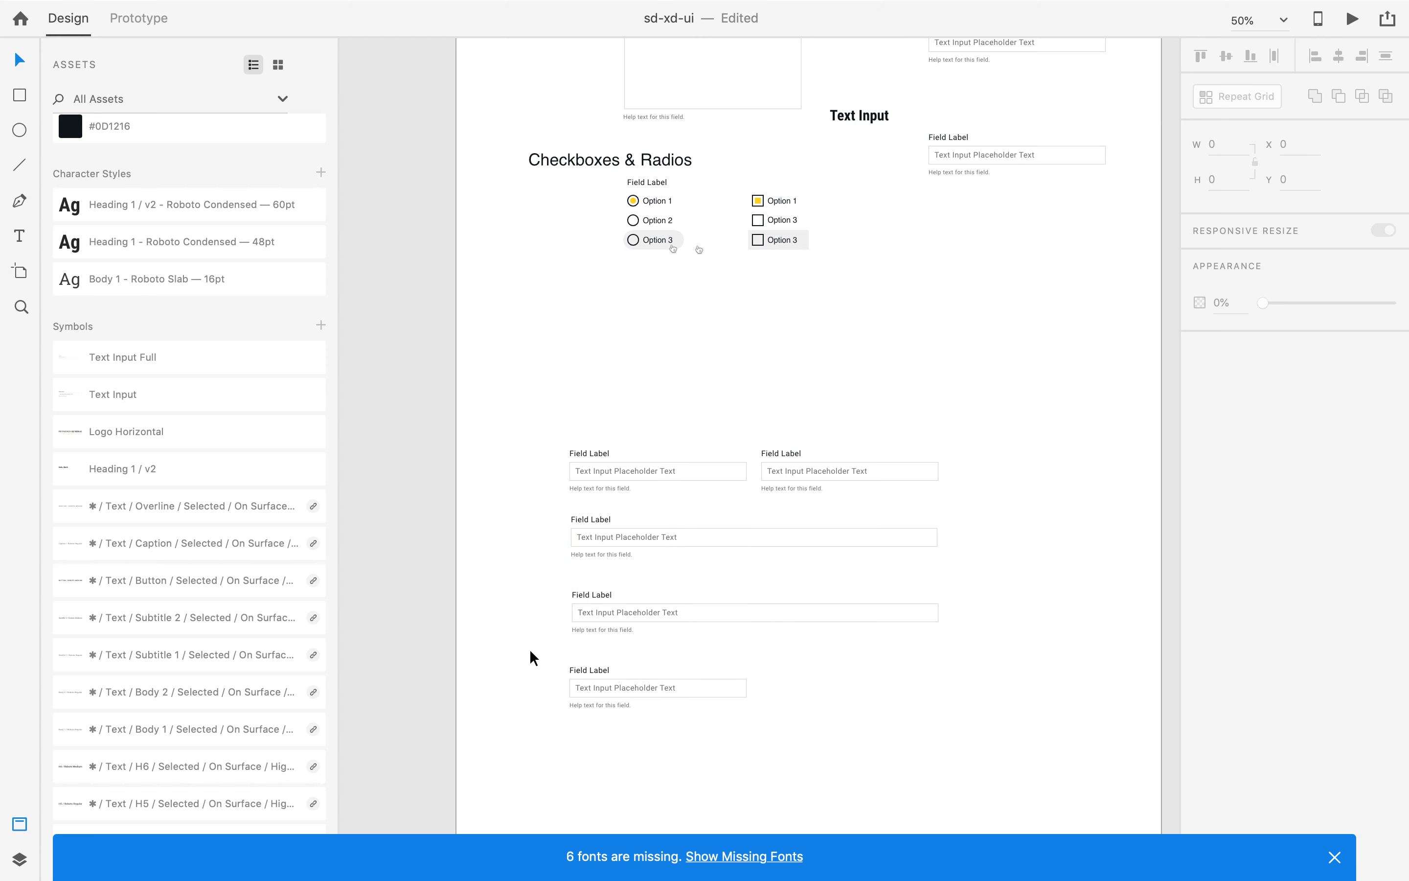
Place another Text Input Full instance beneath the last field, aligned with the full-width field above.
scroll(530, 650, down, 4)
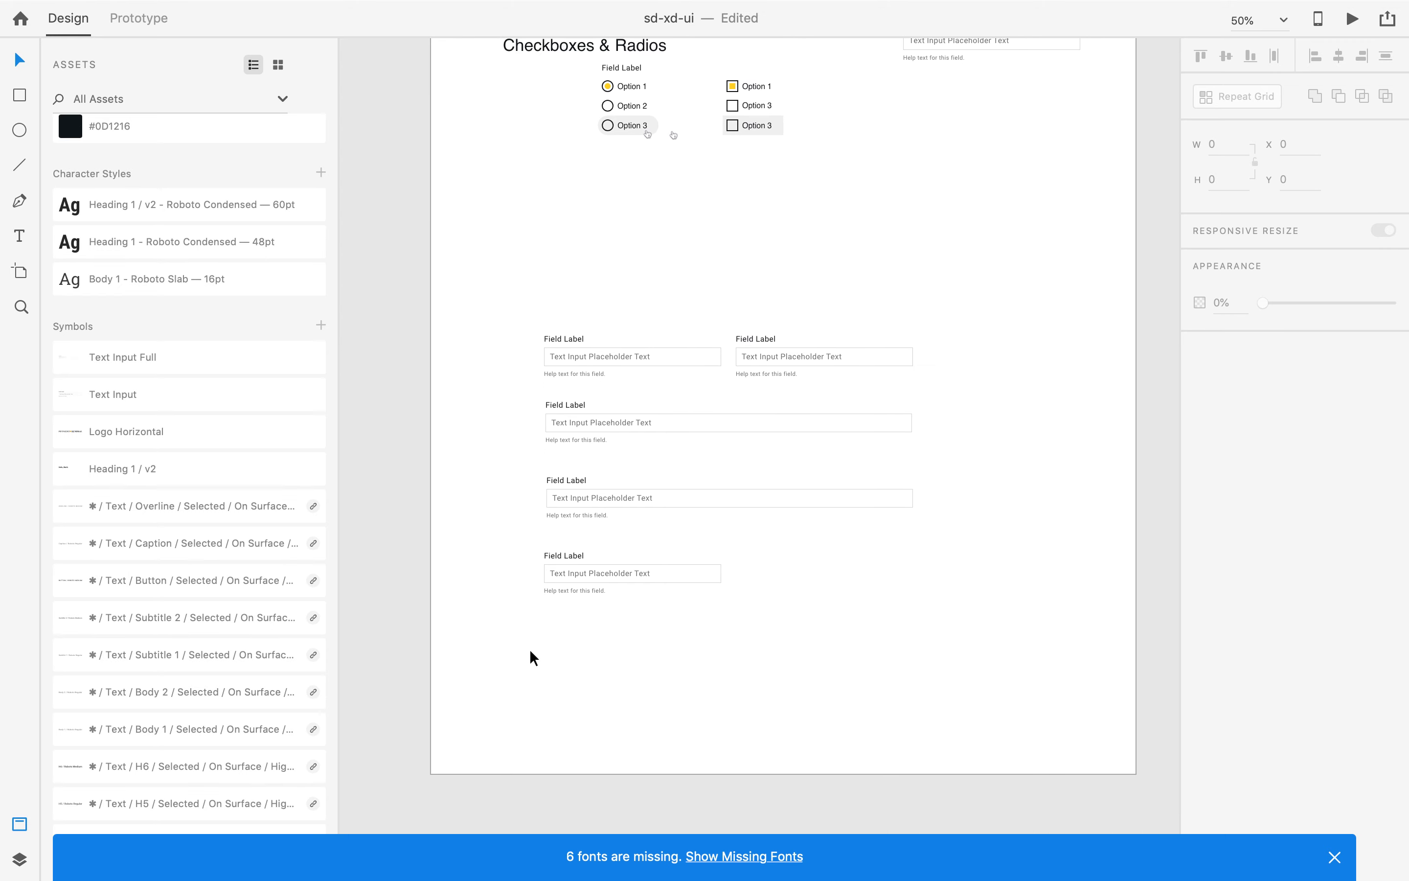
click(157, 362)
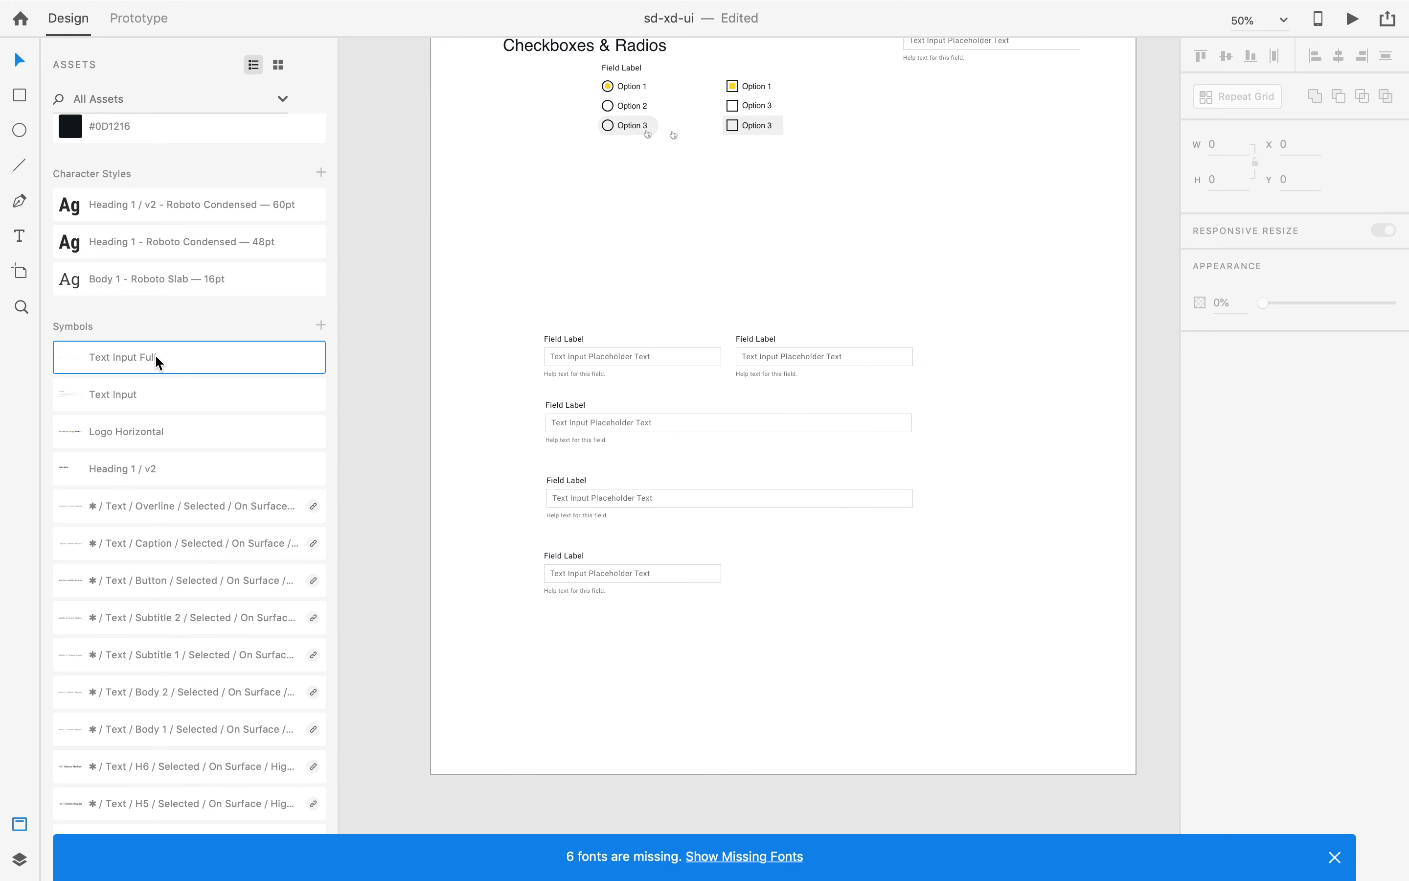
drag(157, 361, 695, 636)
double_click(632, 662)
click(518, 660)
drag(519, 664, 579, 649)
click(485, 630)
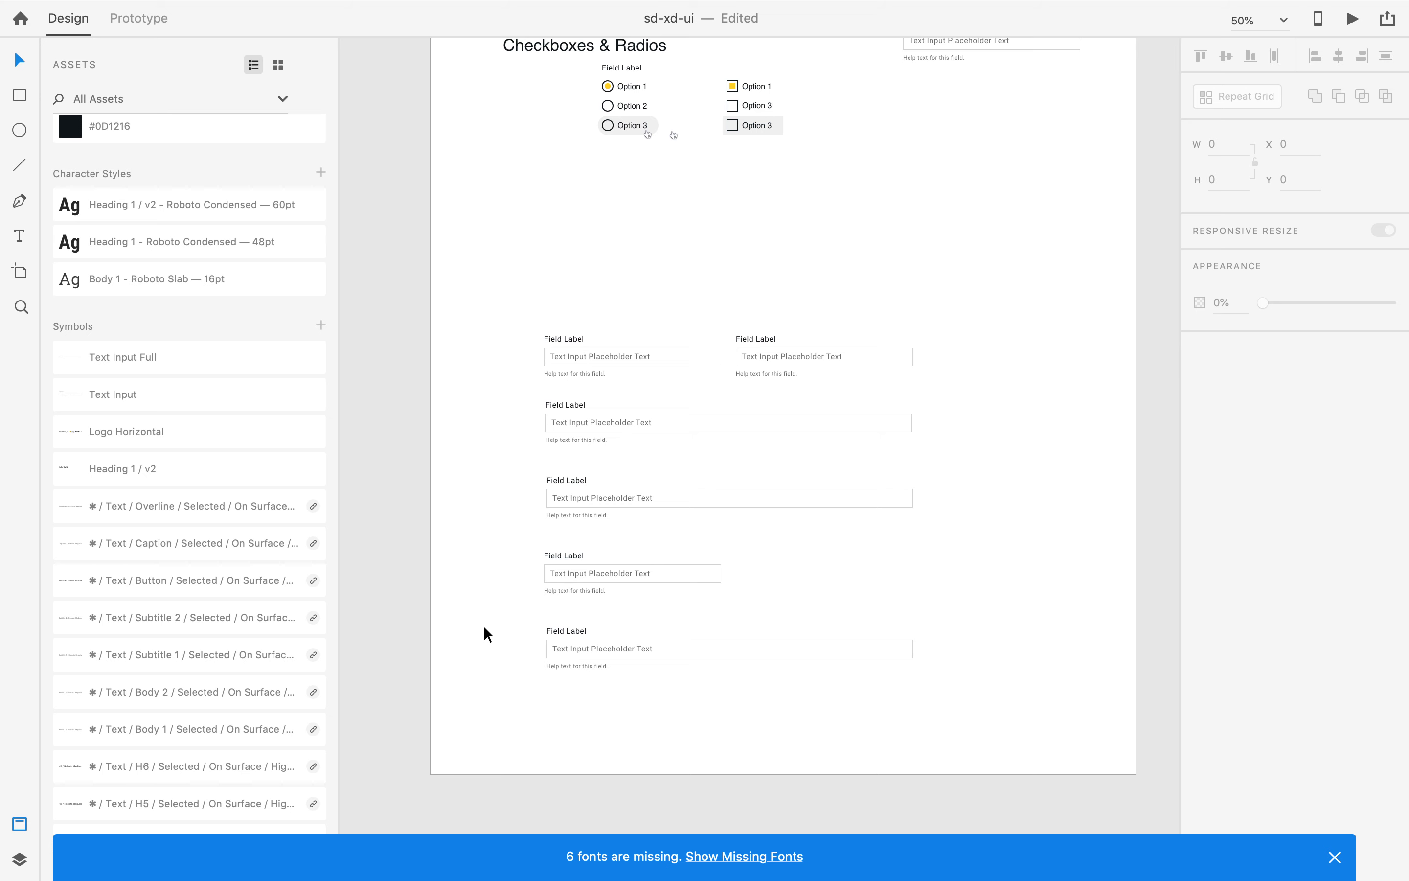
View the Form Elements artboard in Prototype mode from its header down to the form fields, and return to Design mode.
scroll(475, 419, up, 3)
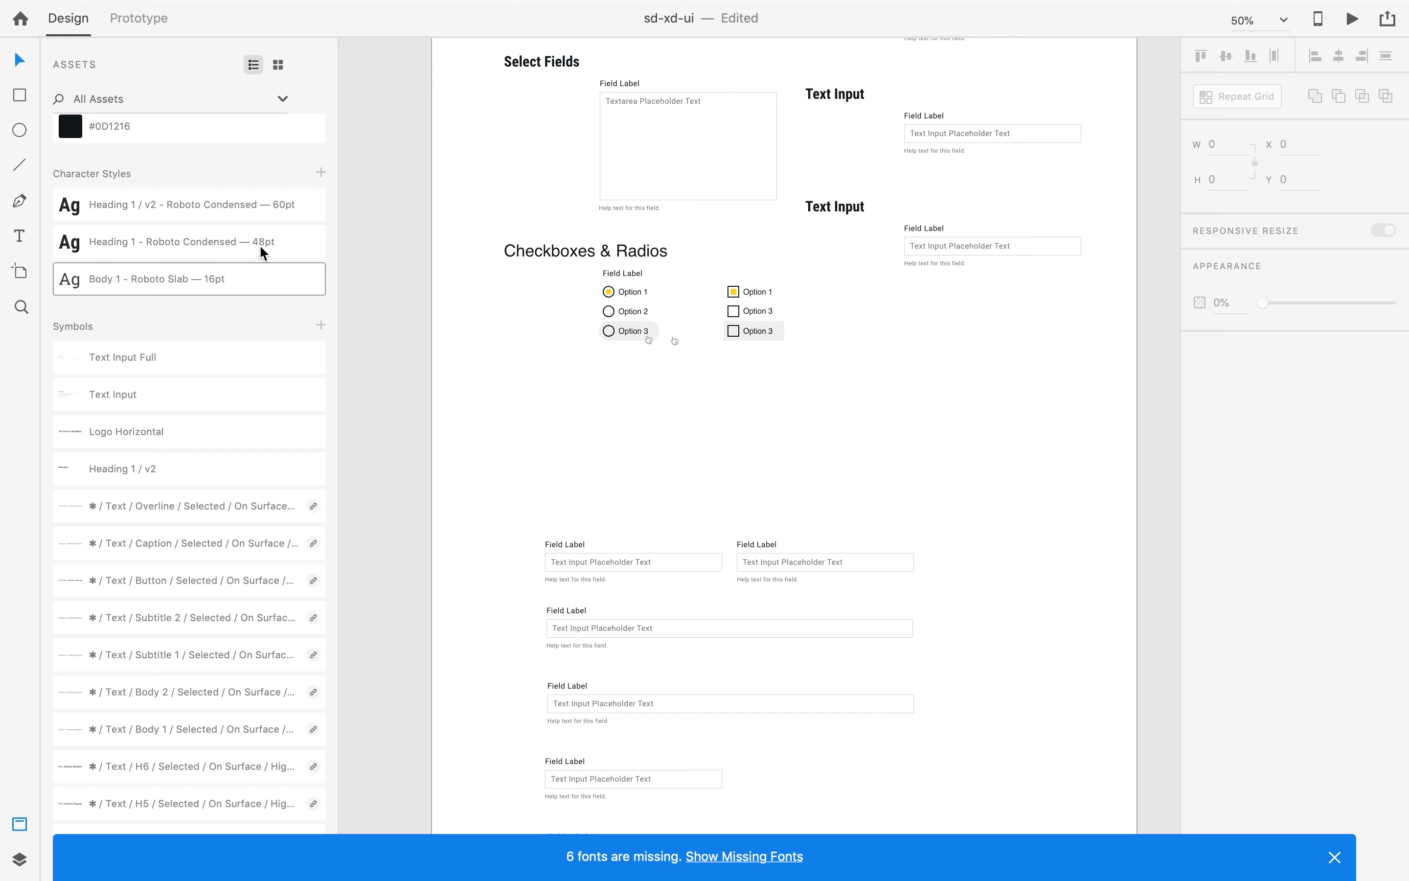
click(140, 20)
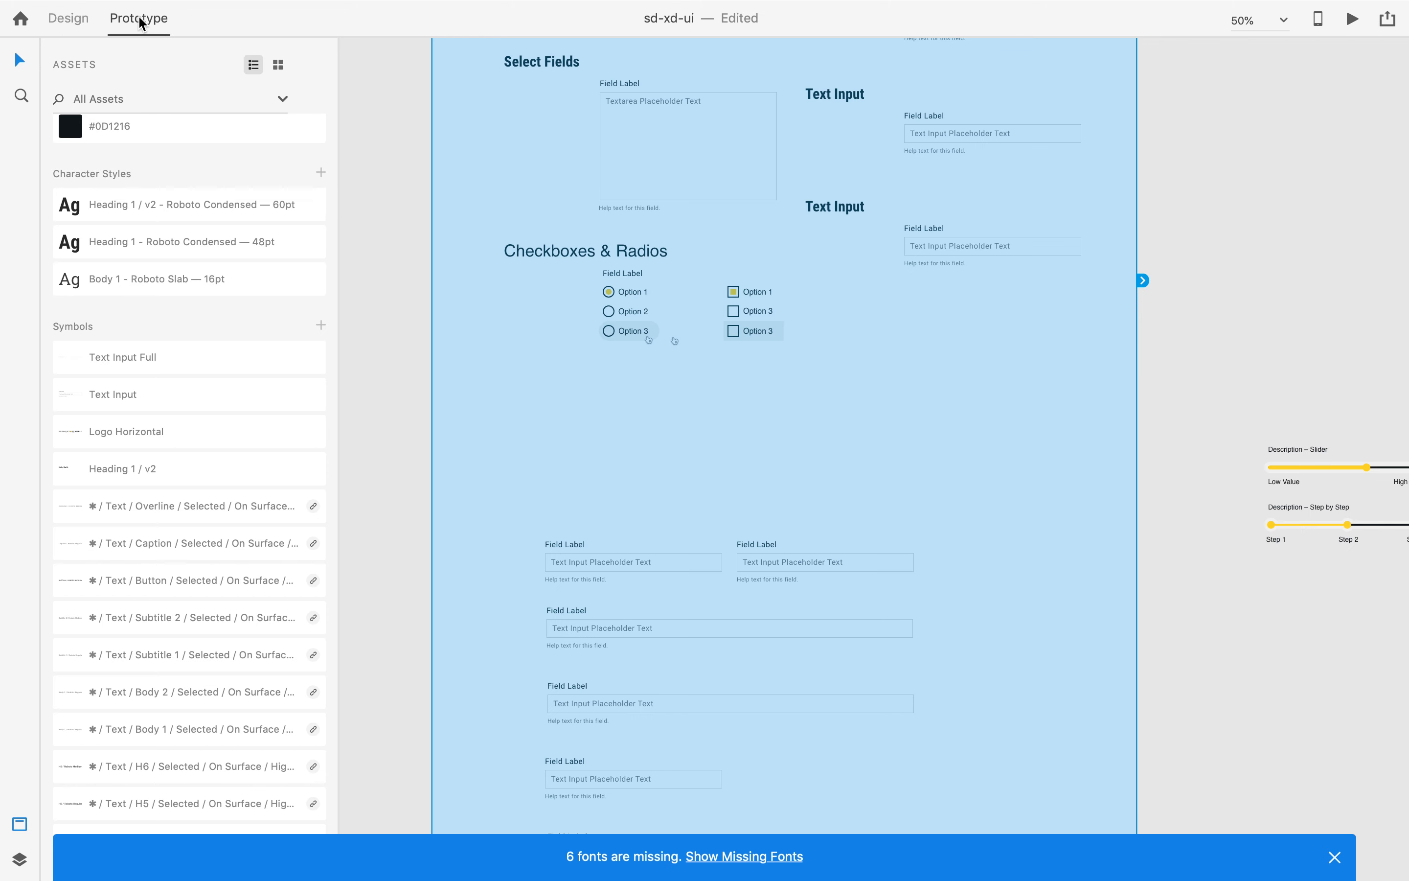
scroll(488, 379, up, 15)
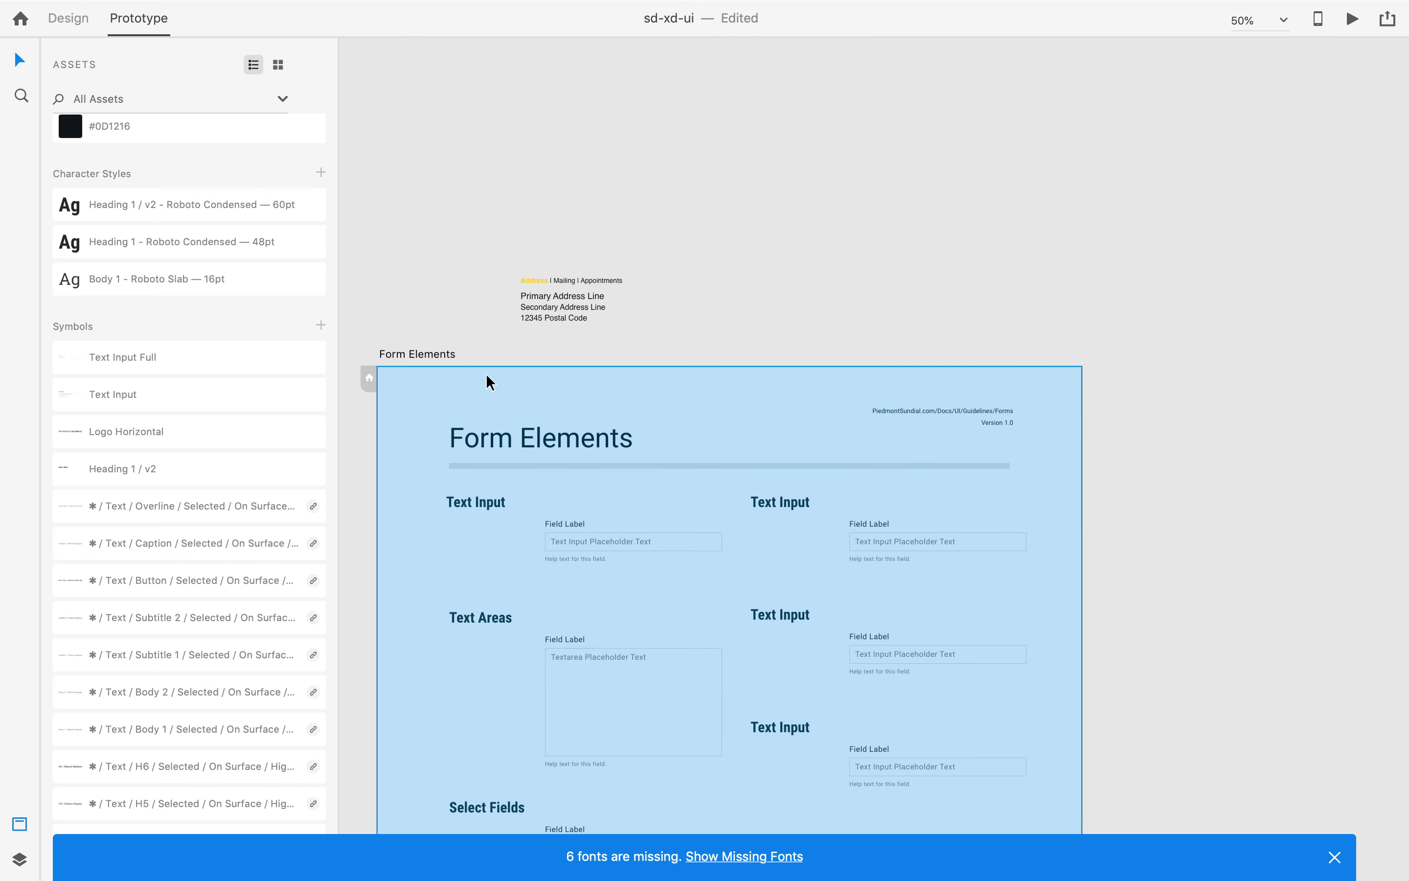
scroll(488, 382, down, 10)
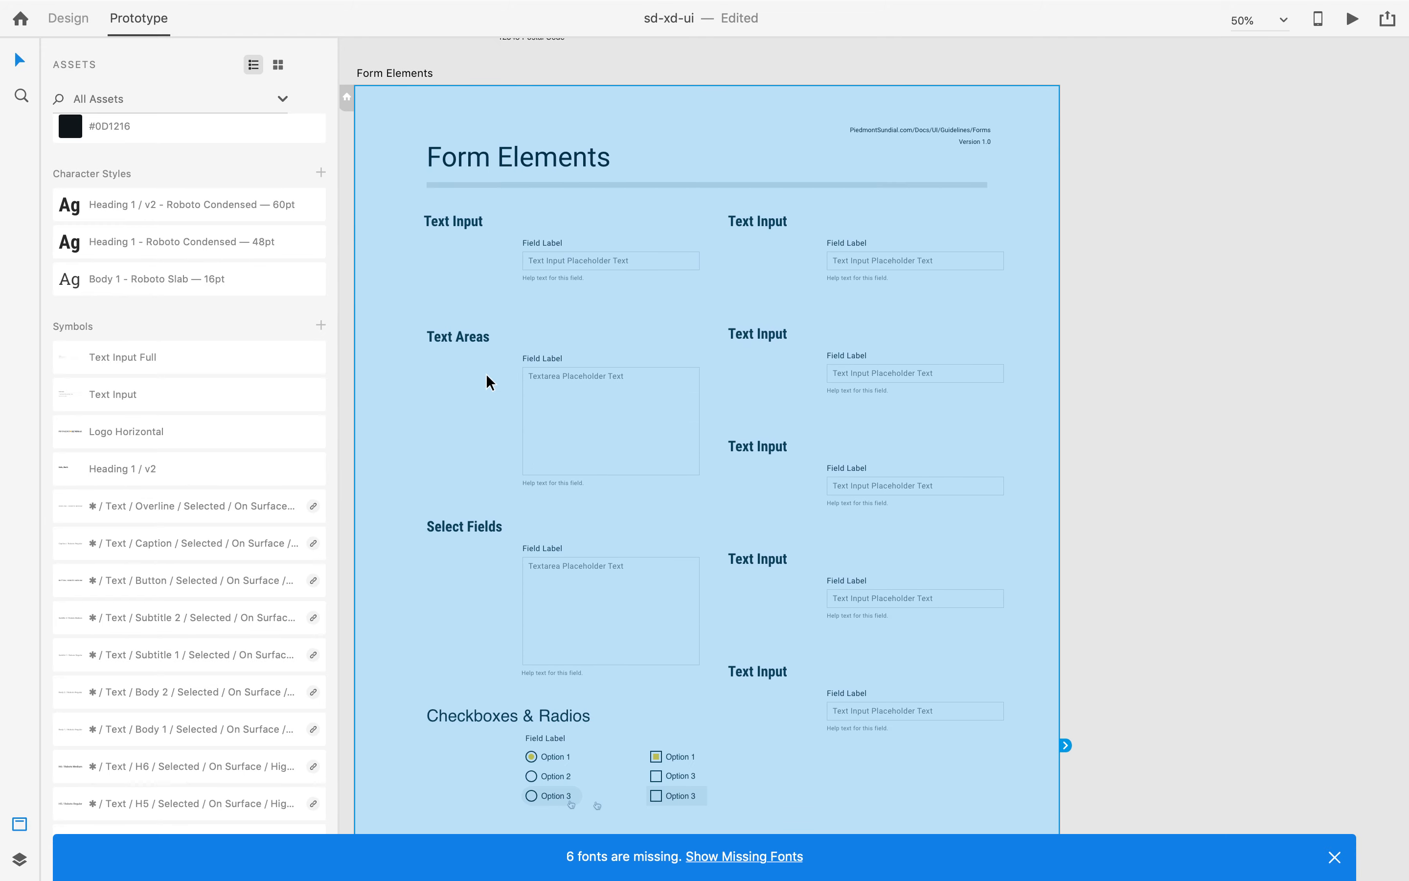
scroll(488, 381, down, 3)
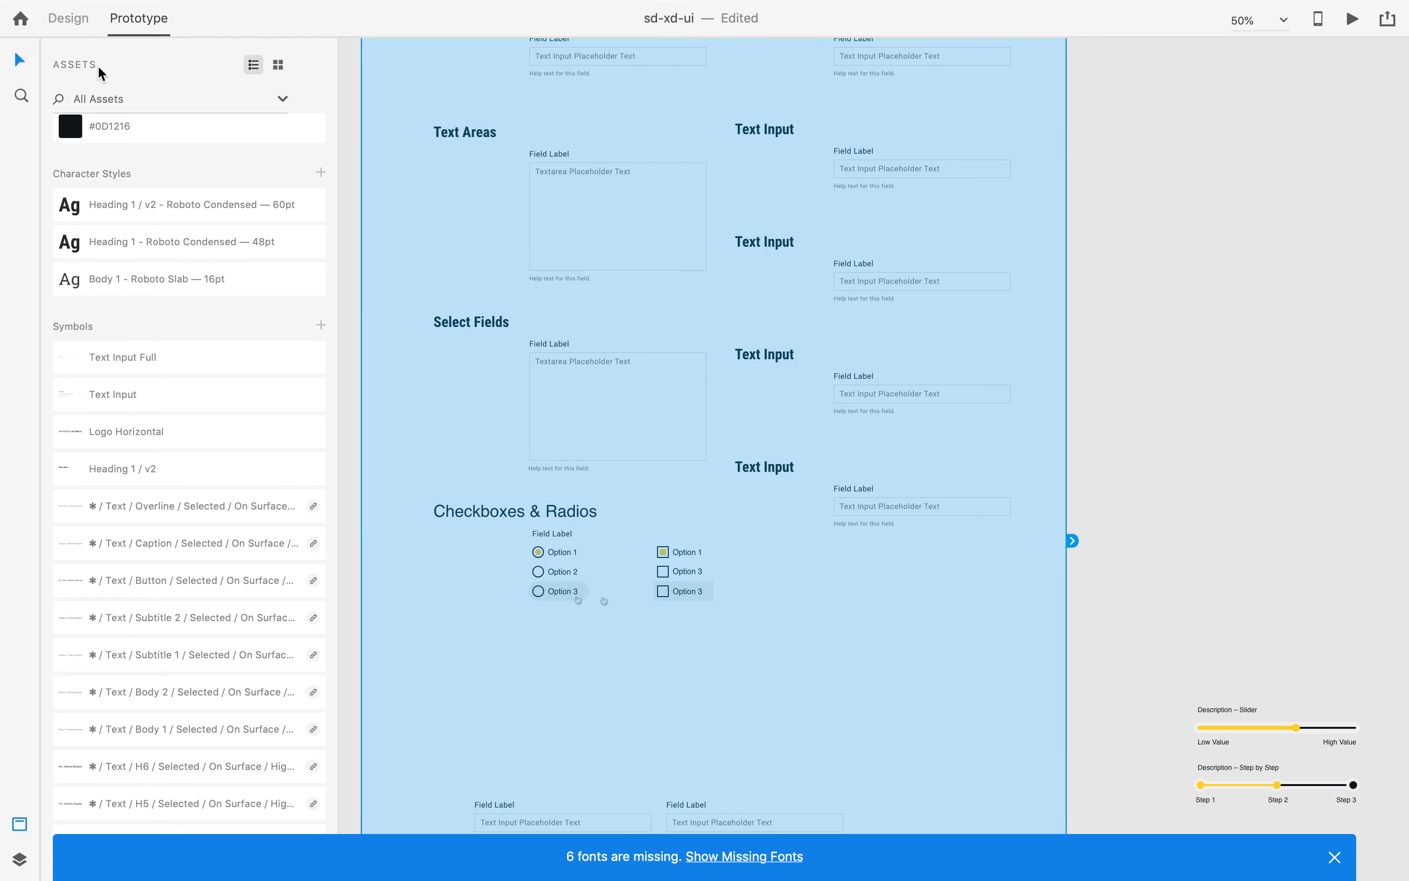
click(64, 27)
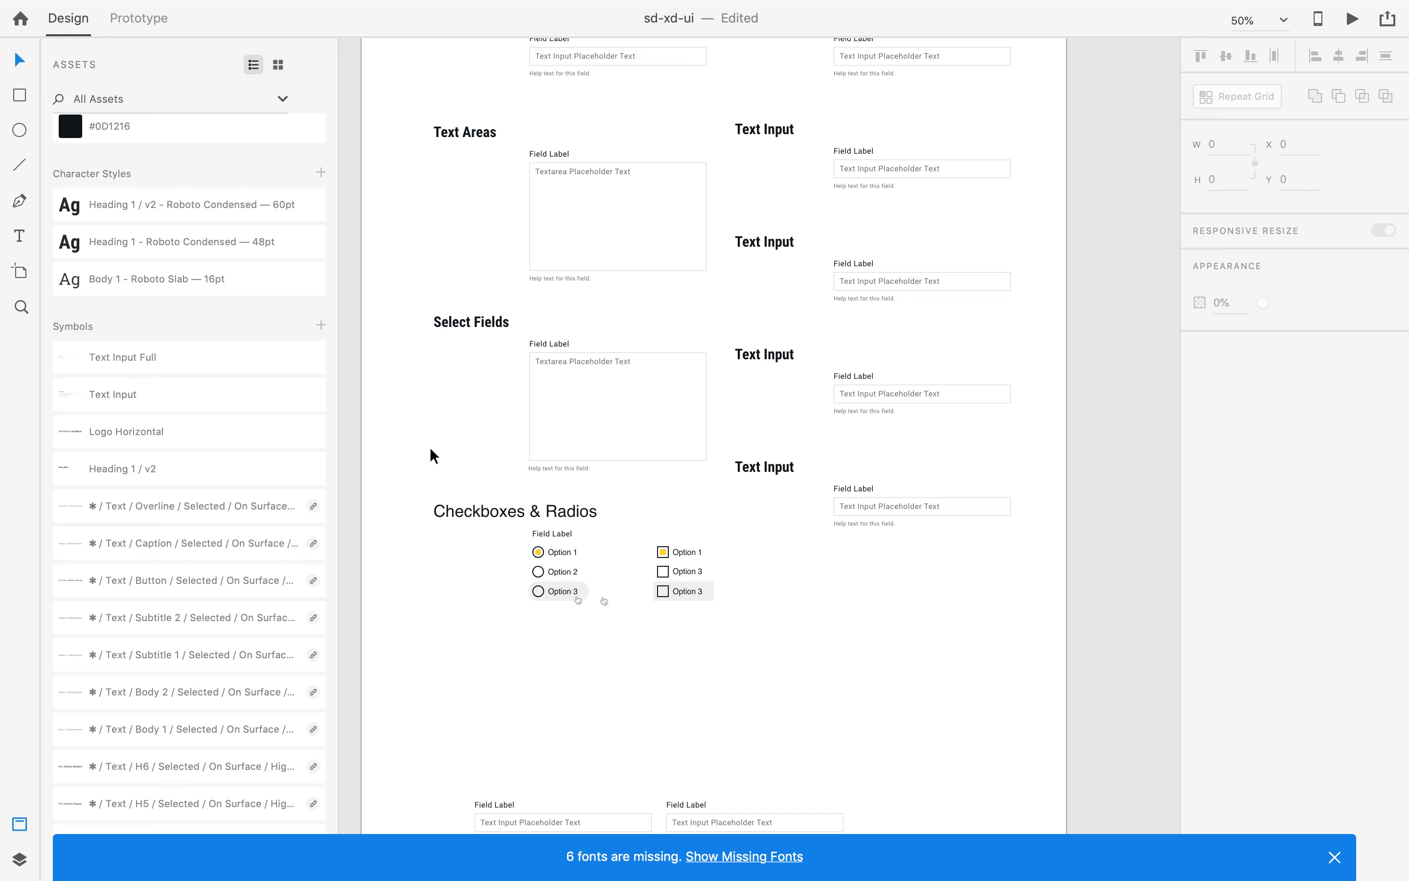
scroll(430, 449, left, 1)
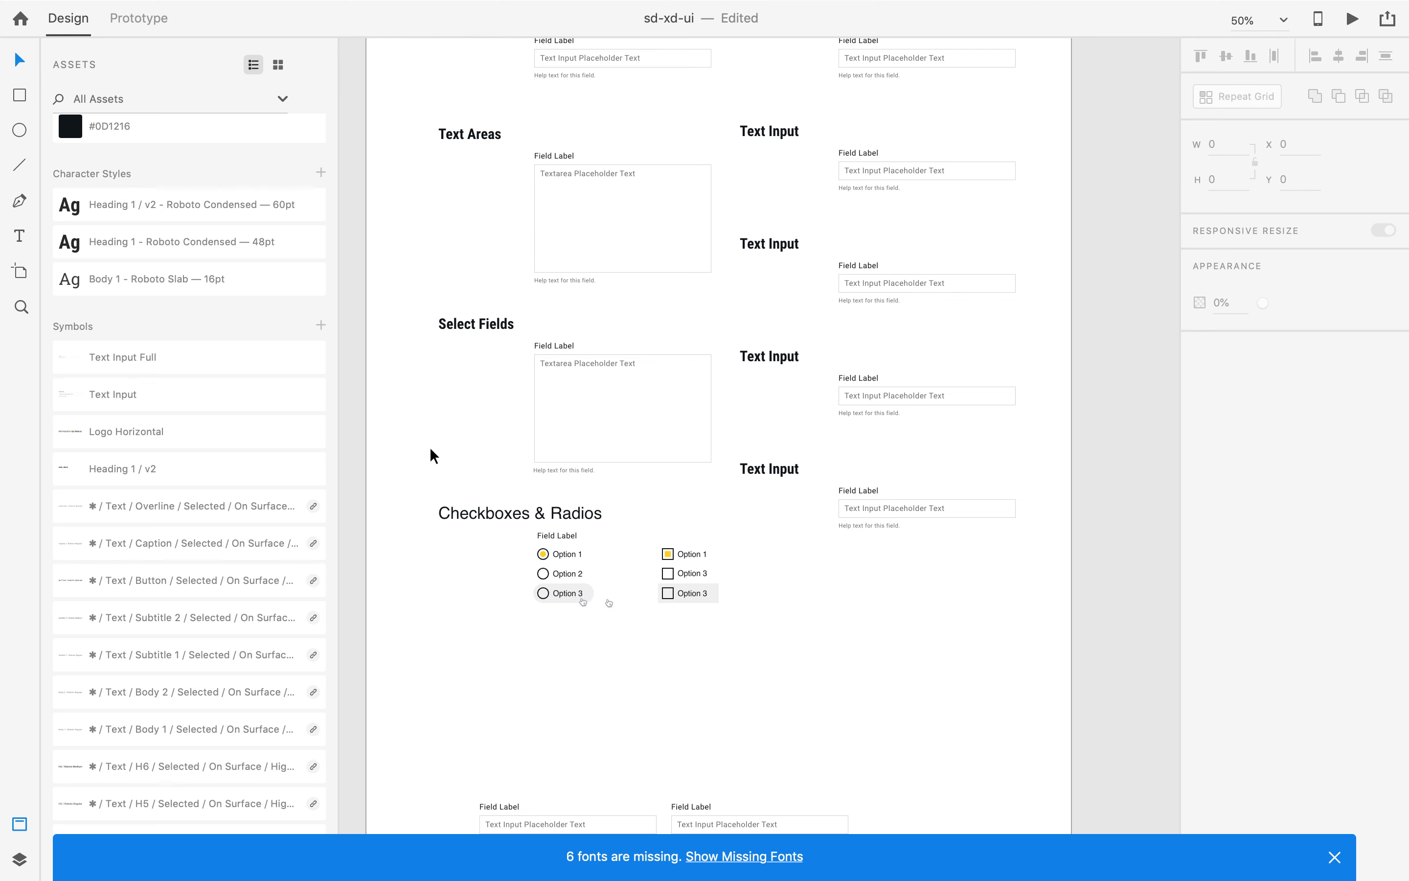
Add the text style of the Select Fields section's field label to the assets as a character style.
click(560, 350)
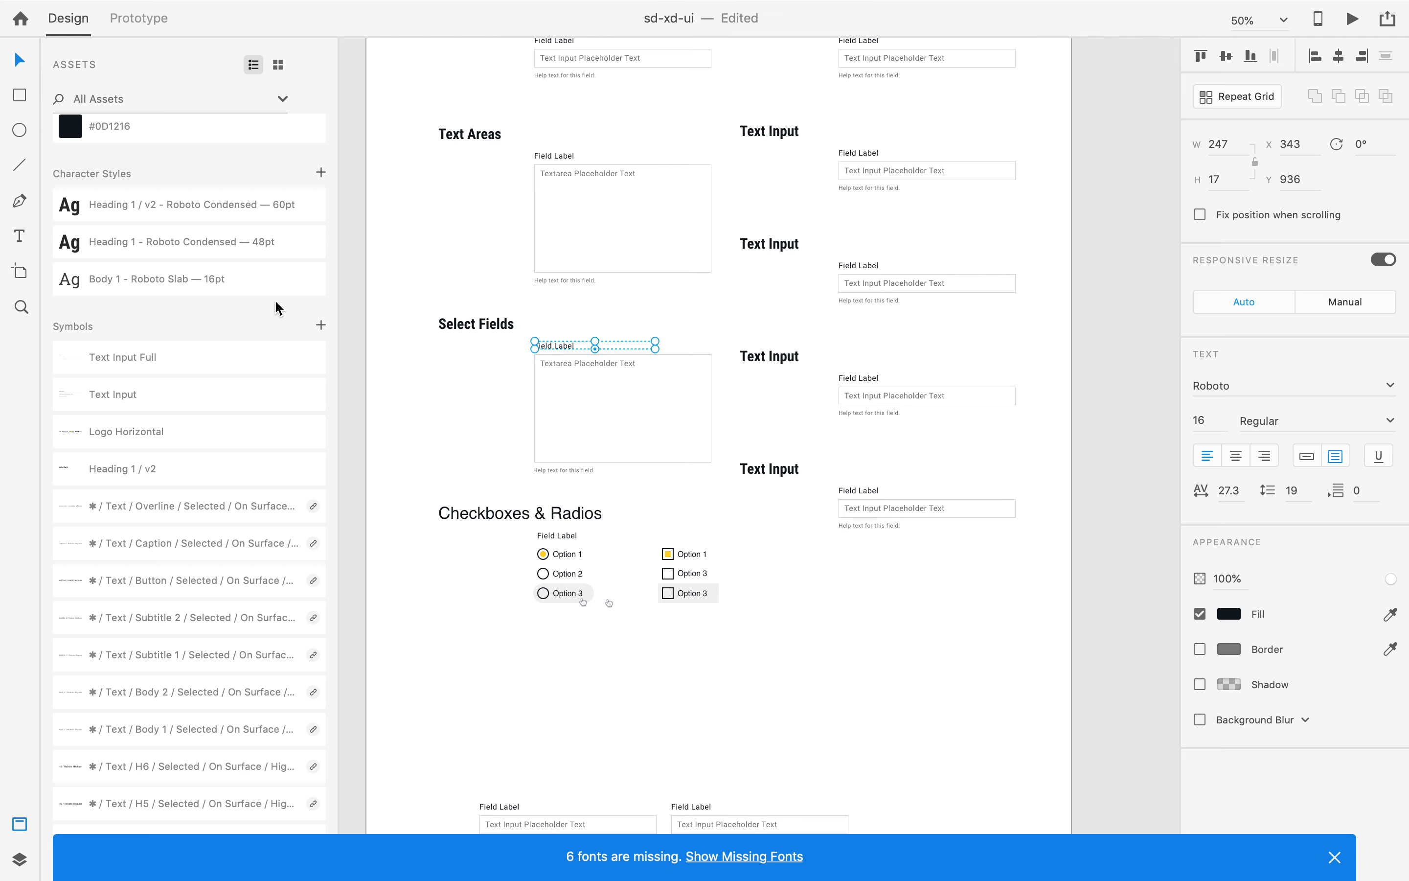
click(321, 175)
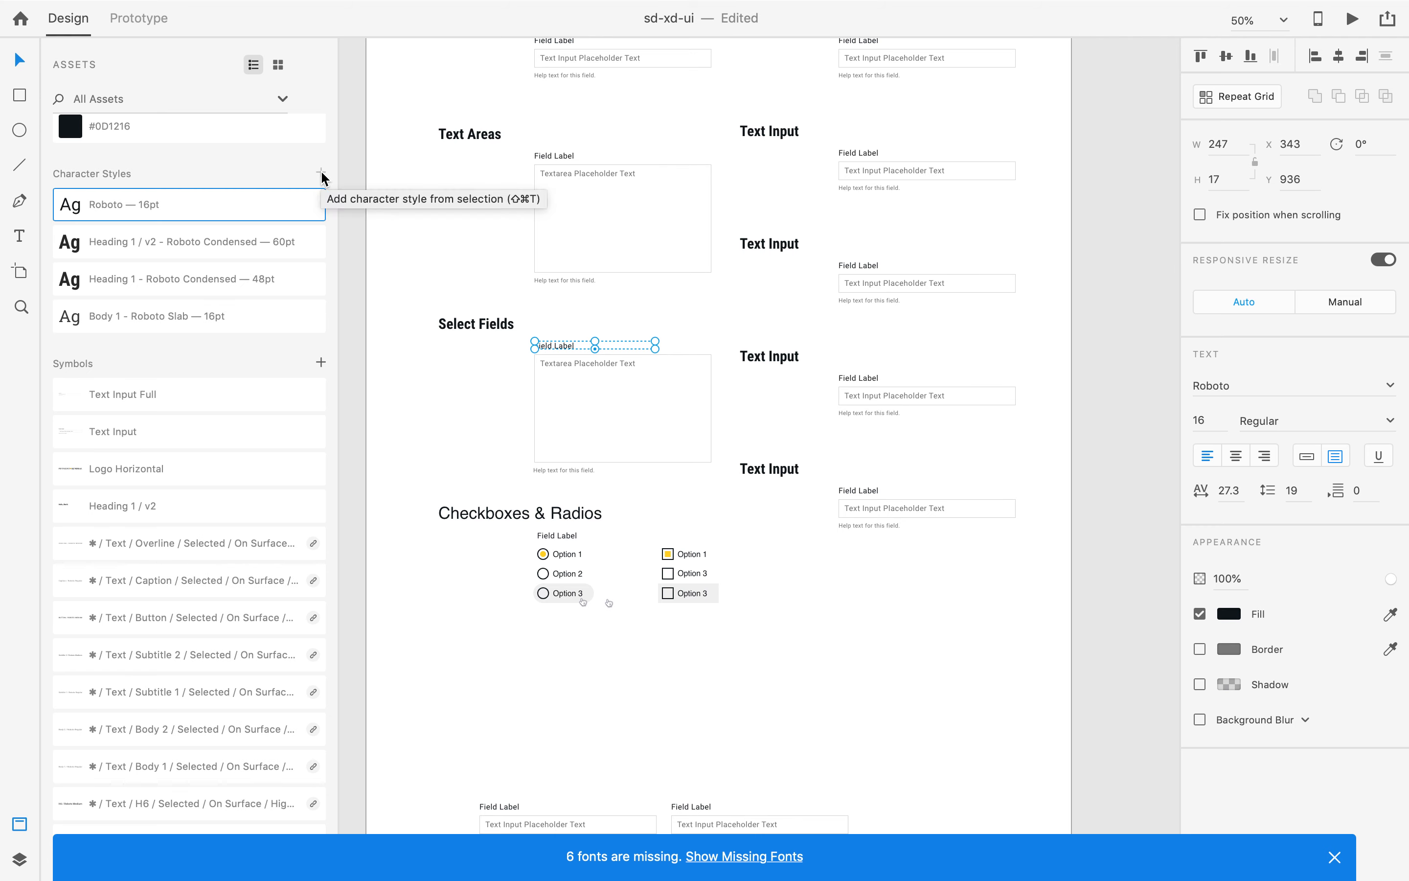
Rename the newly added Roboto 16pt character style to "Field Label - Roboto — 16pt".
double_click(89, 197)
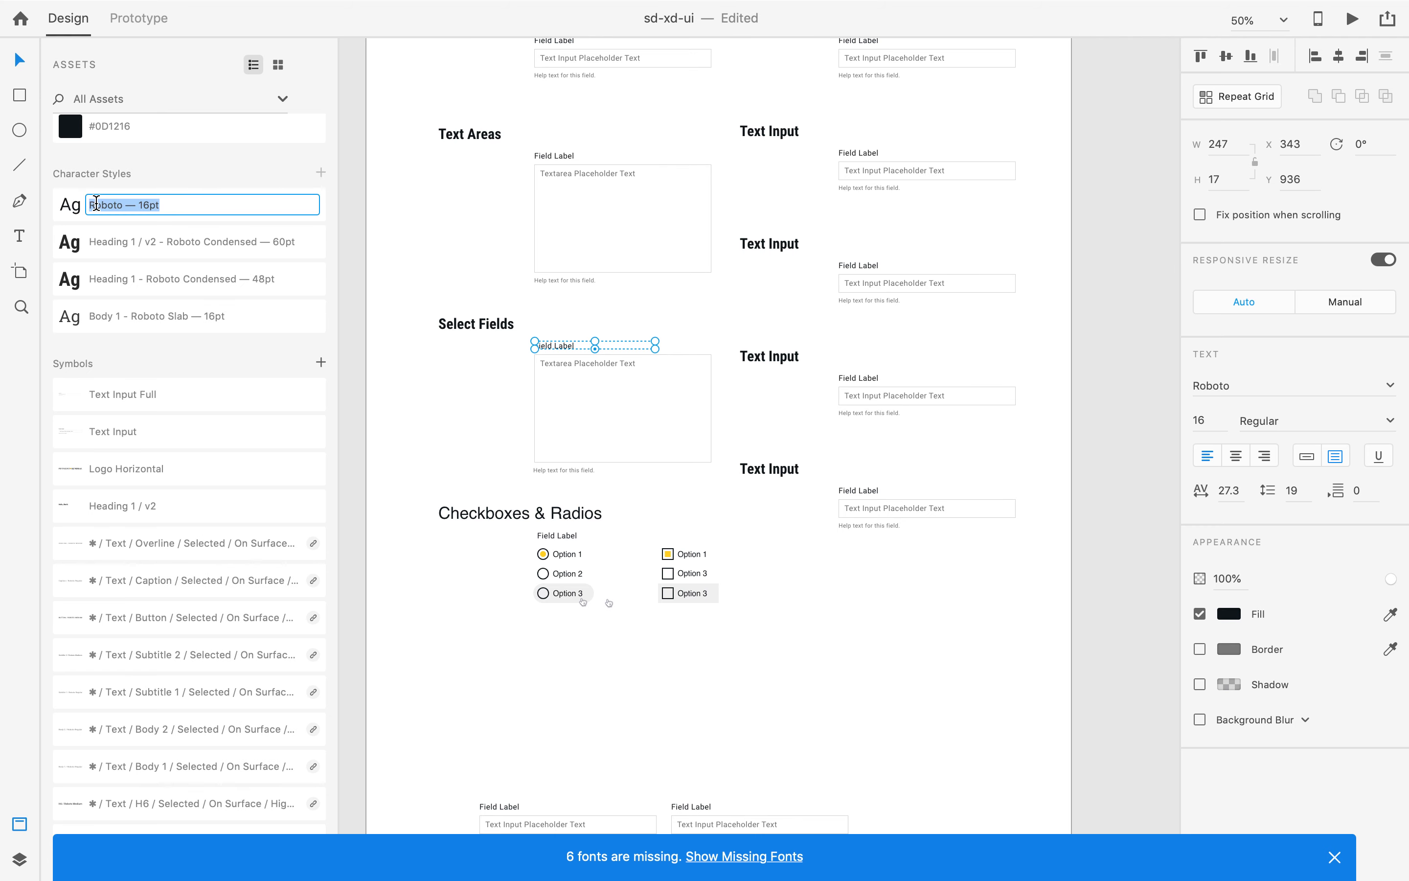
key(Left)
text(Field Label -)
key(Return)
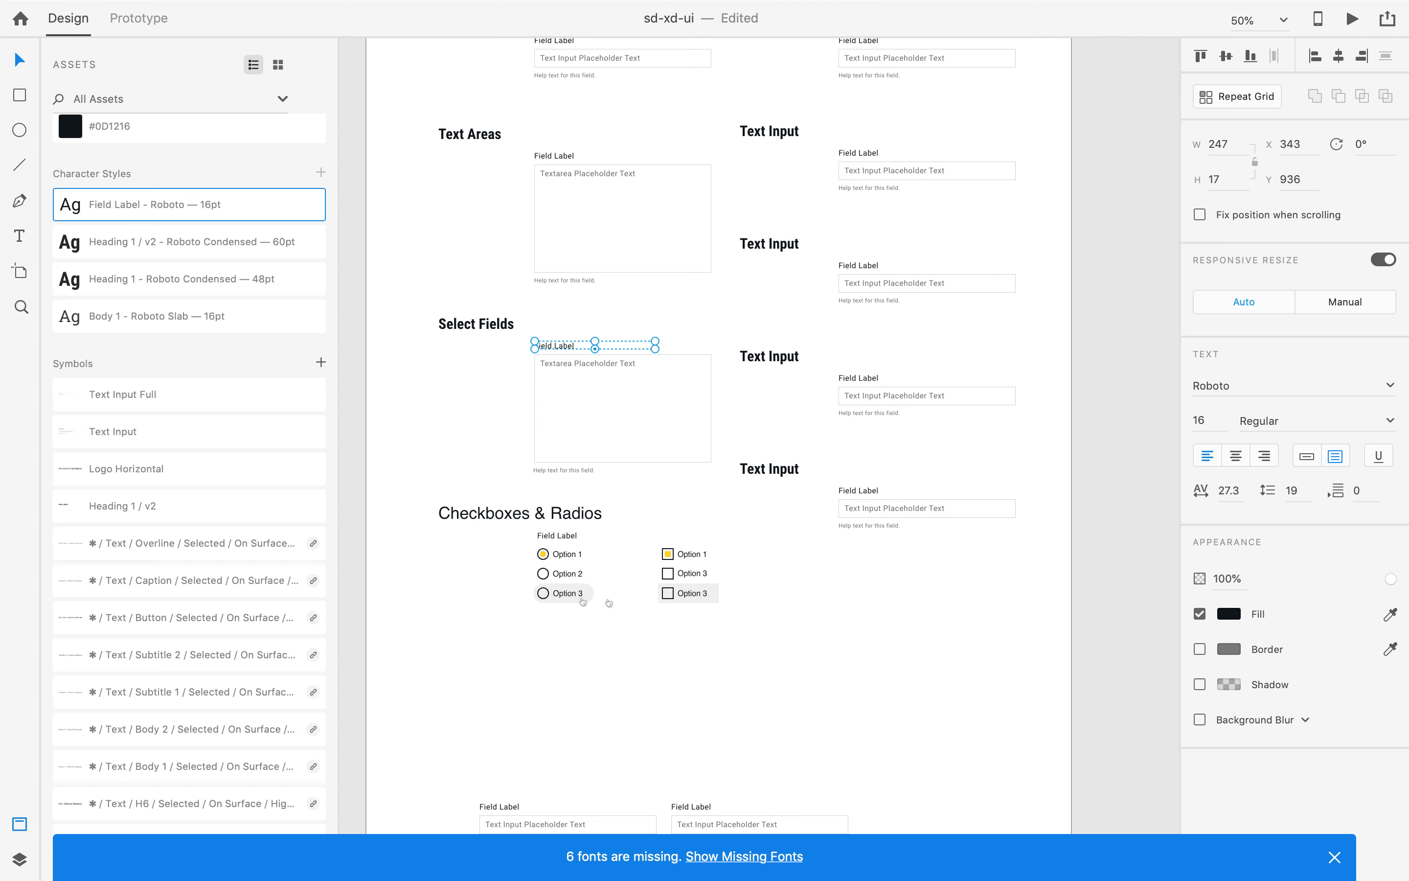
click(448, 412)
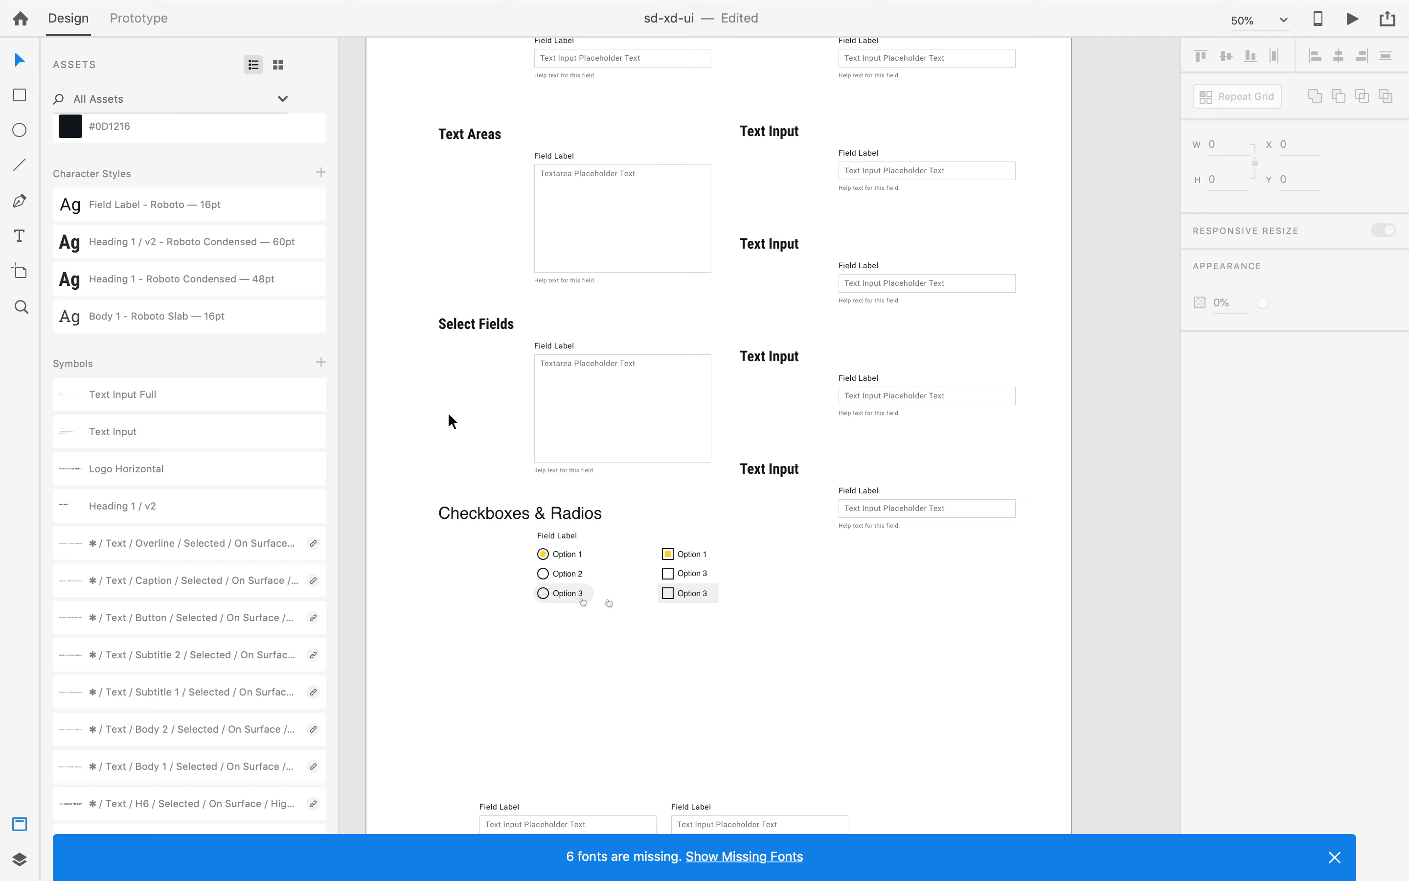
Add an area text box about 387 by 78 below the Checkboxes & Radios section reading "New field label".
click(469, 688)
key(t)
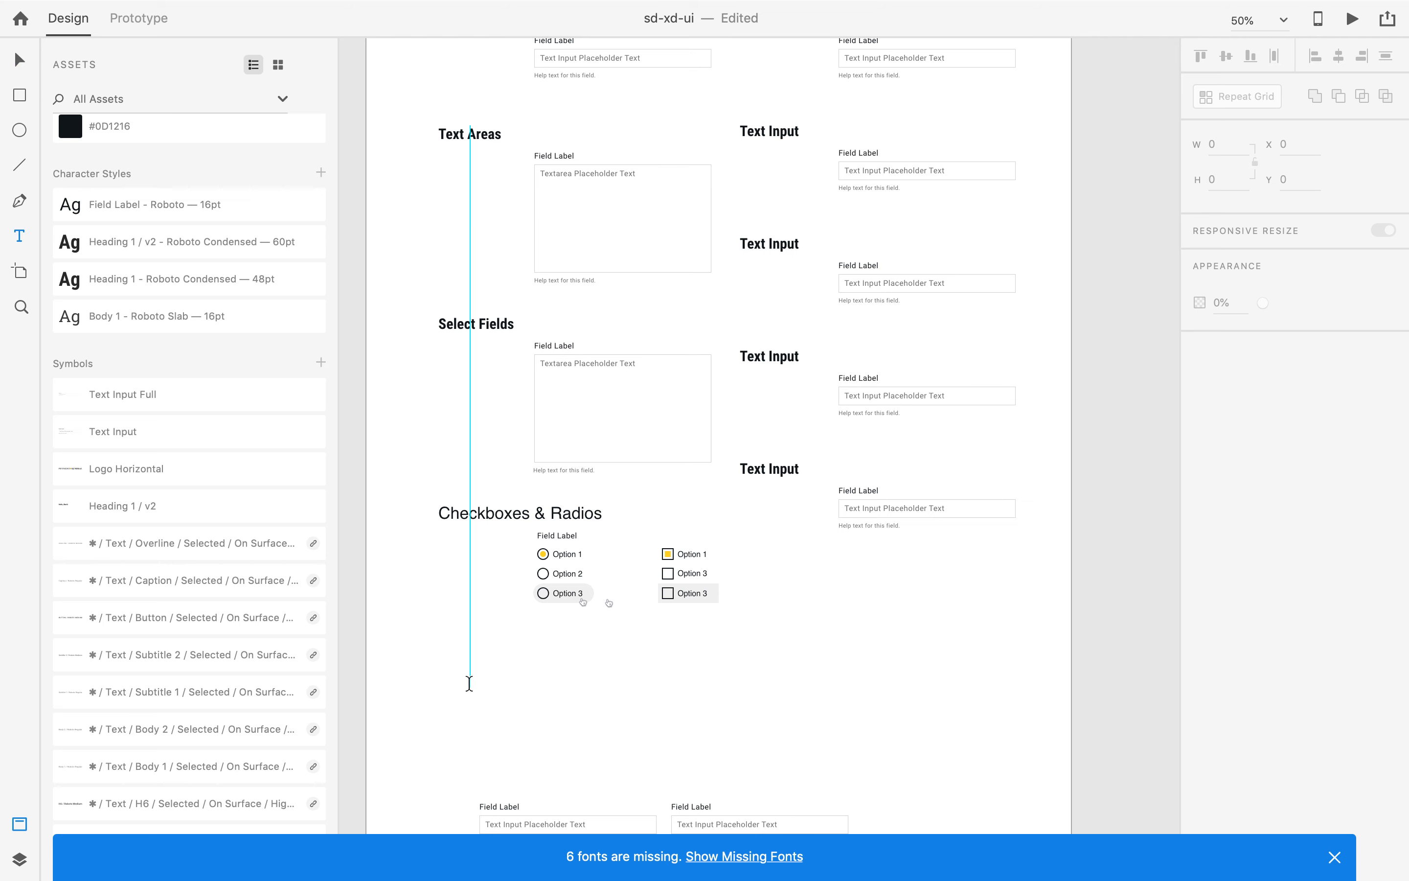
click(408, 673)
drag(540, 724, 597, 706)
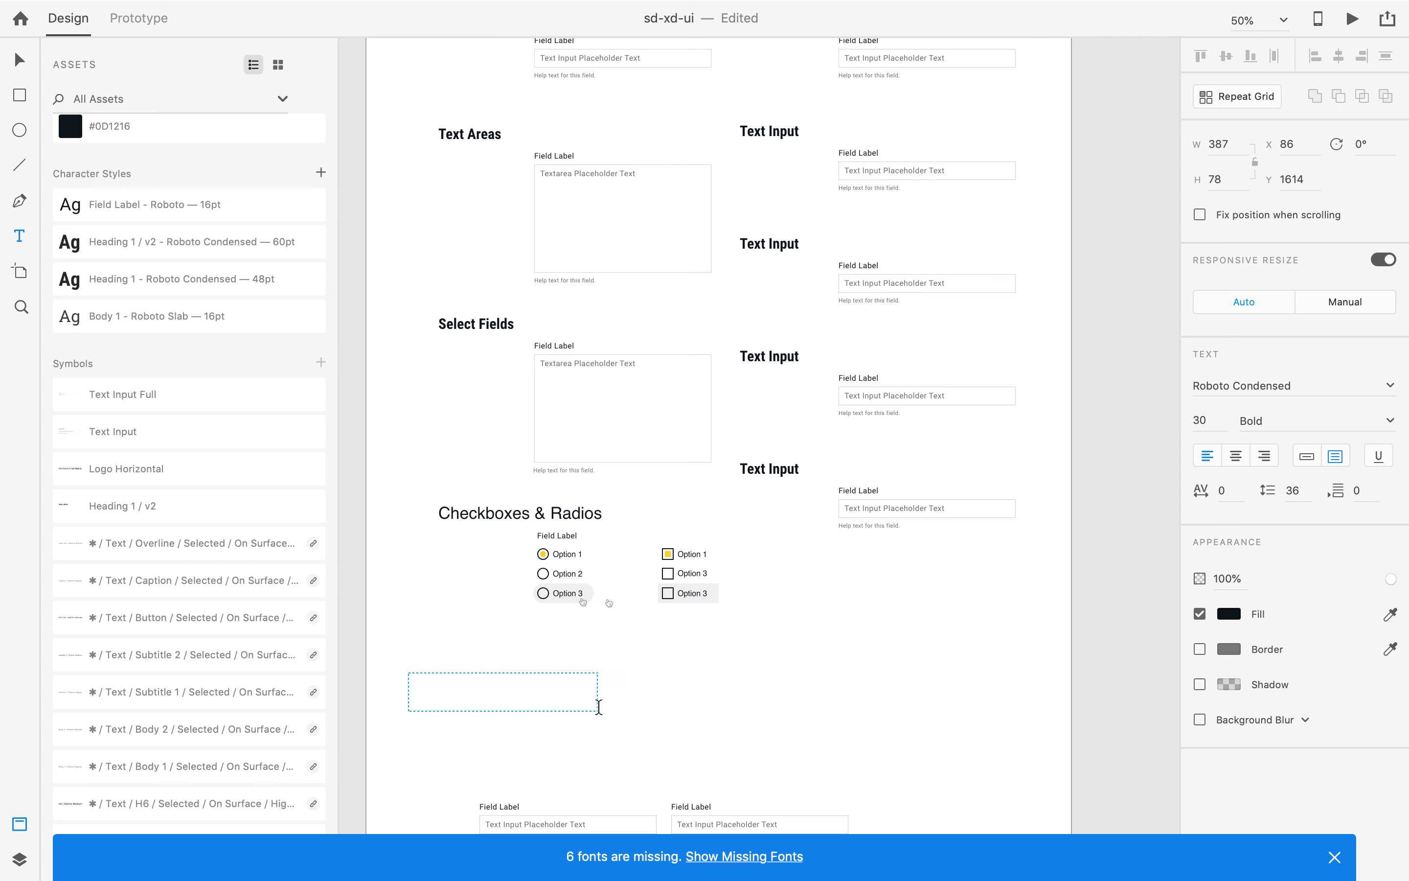
text(New field label)
click(20, 60)
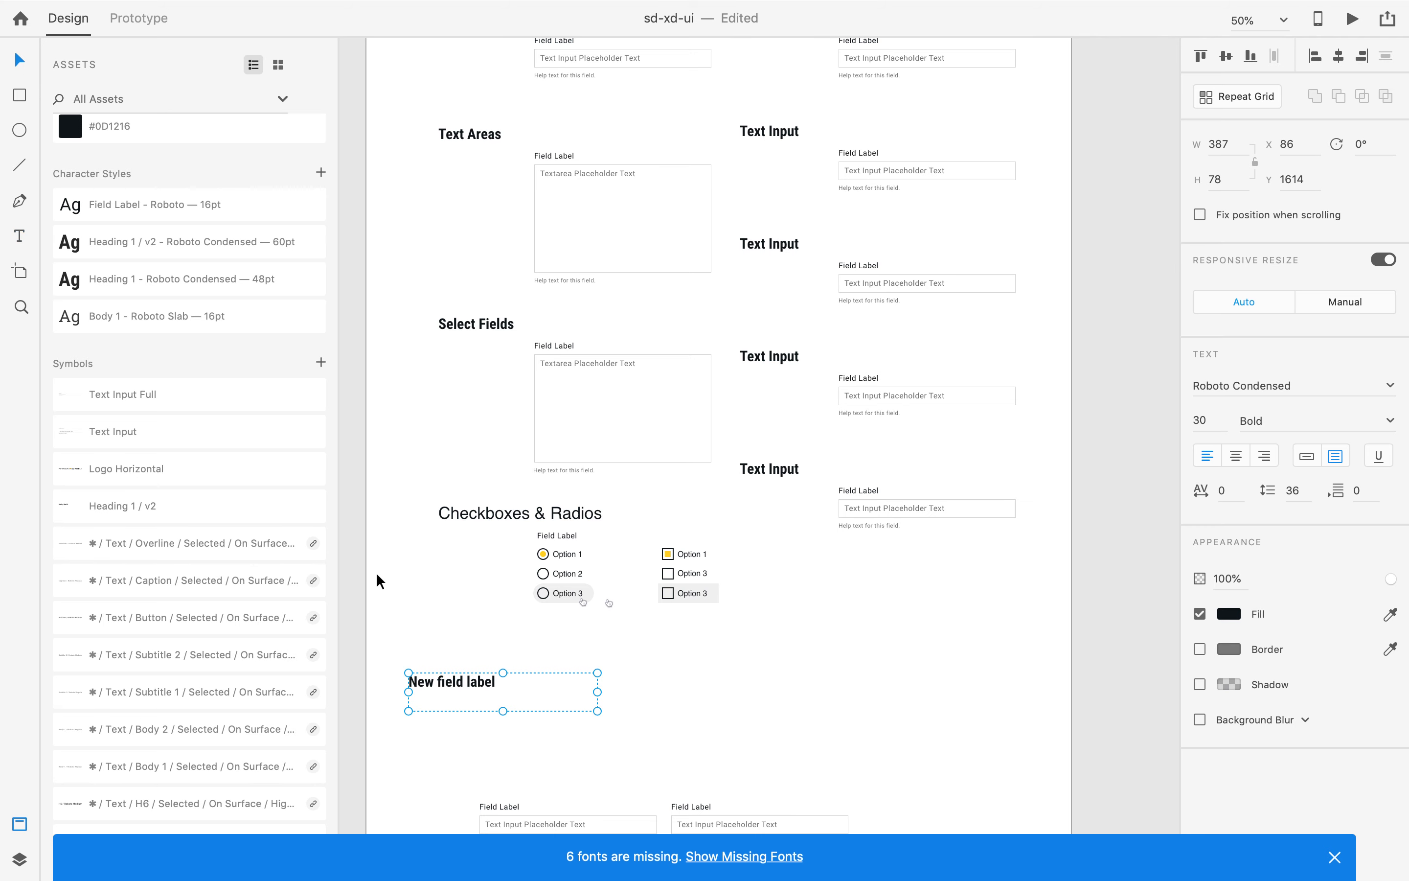
Apply the Field Label character style to the "New field label" text and compare it with the Select Fields label.
click(147, 214)
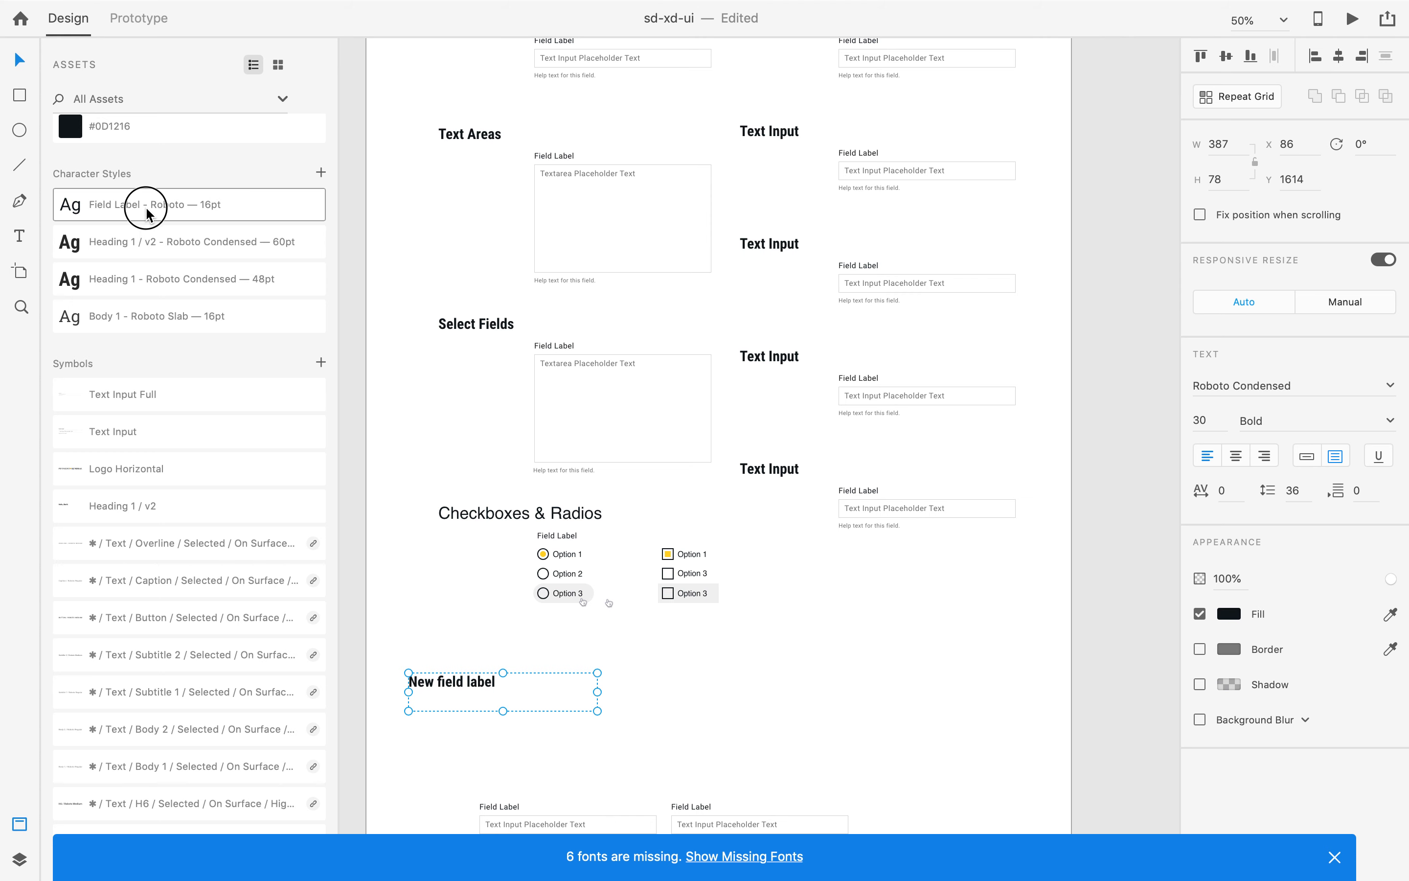
click(387, 648)
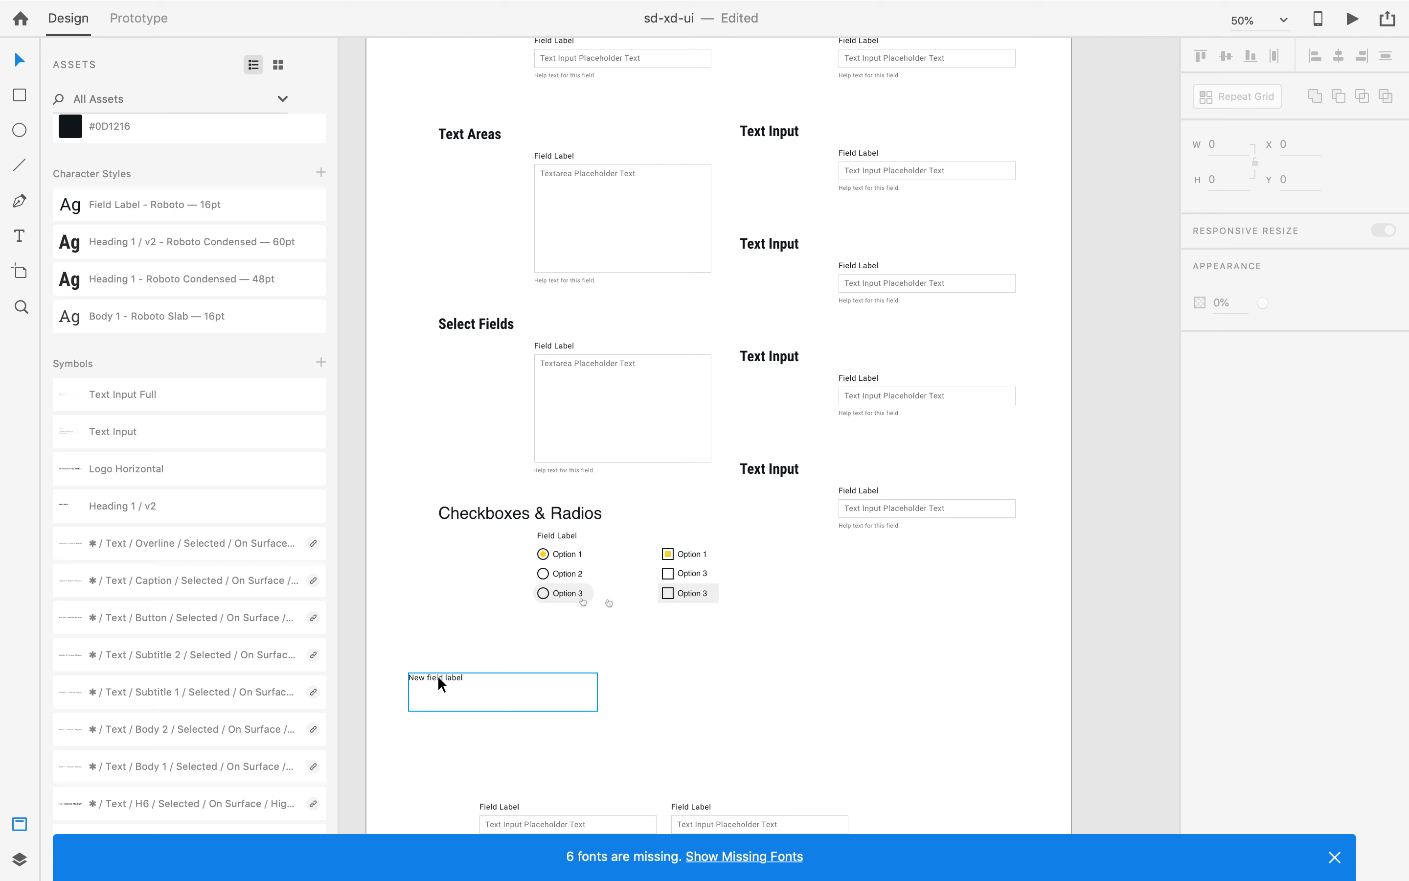
click(554, 345)
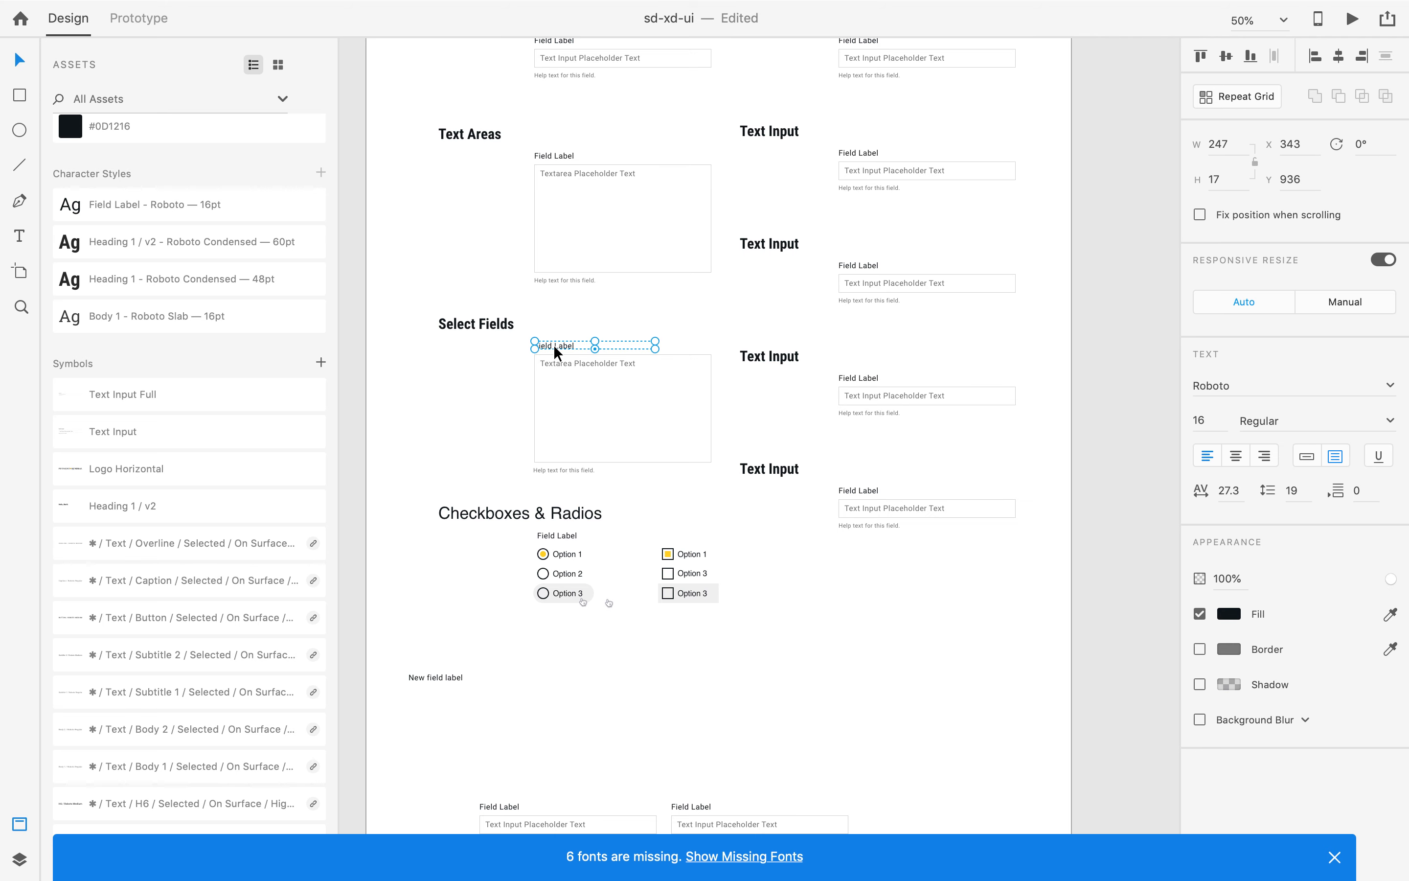
click(382, 662)
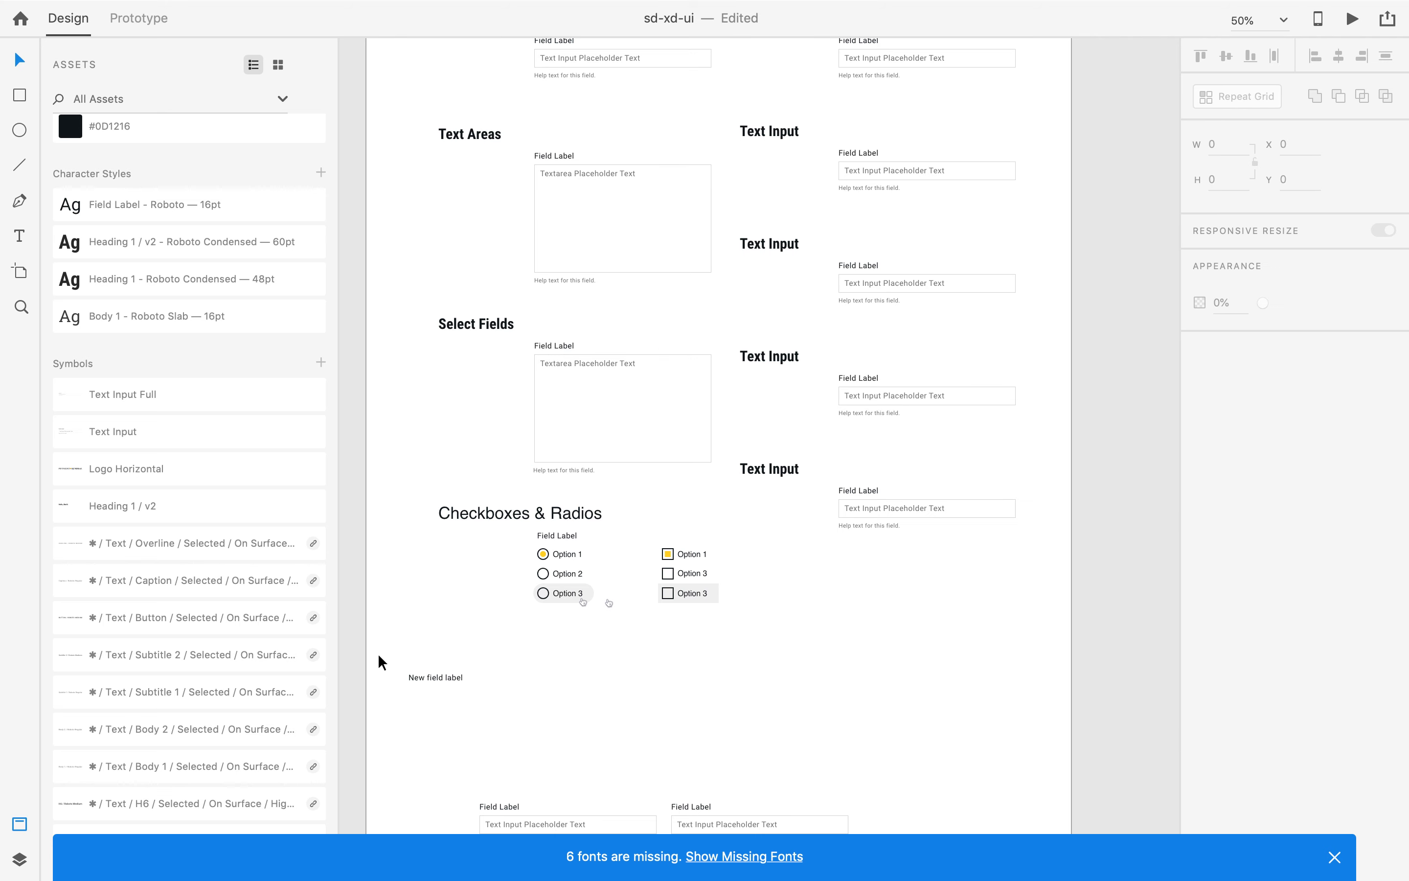
Shorten the "New field label" text box to a height of about 29.
click(431, 676)
click(404, 660)
click(431, 676)
drag(502, 711, 500, 686)
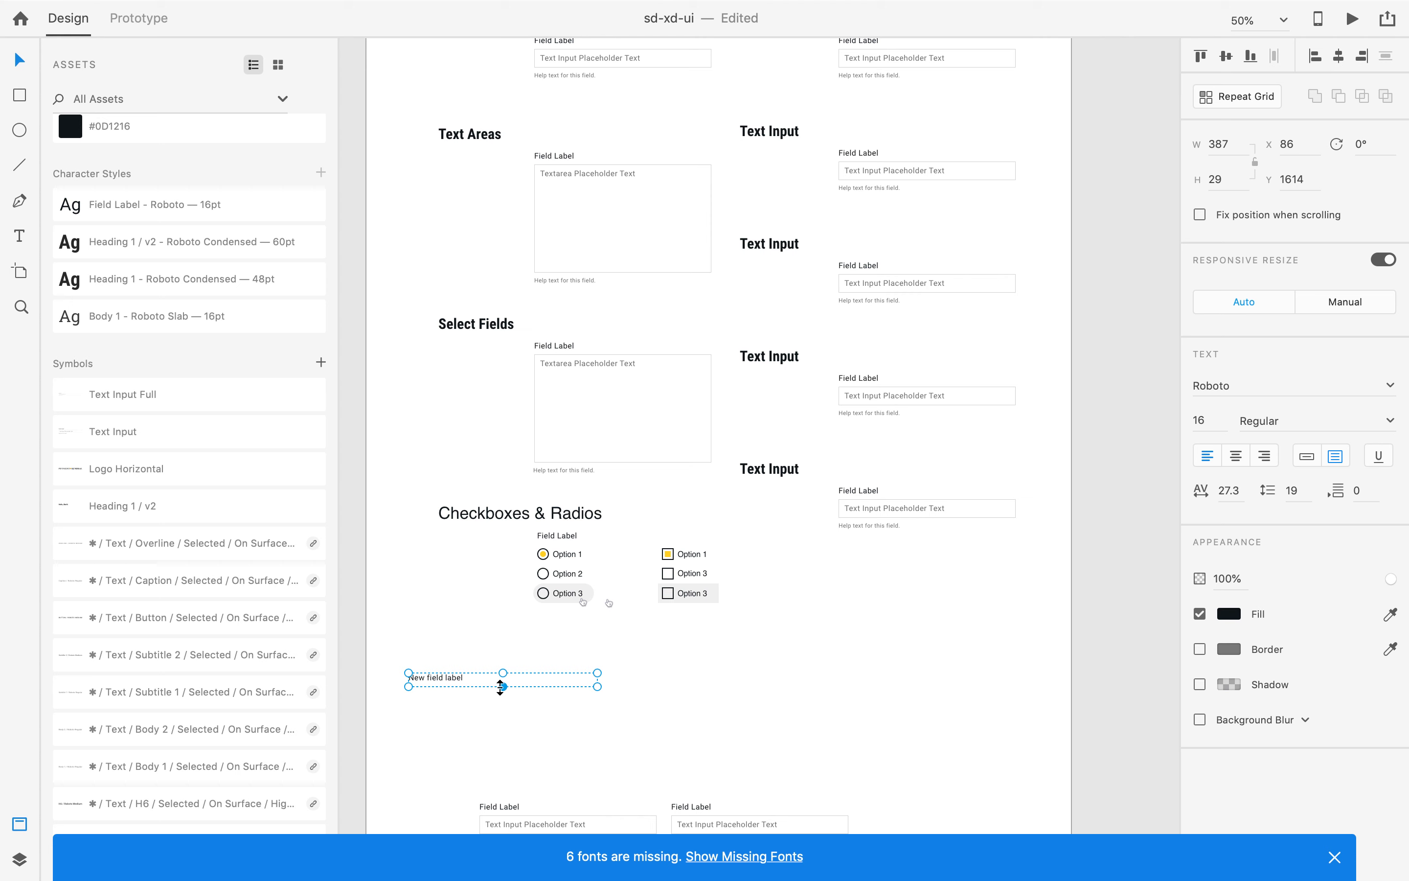
Turn the "New field label" text into a symbol named "Field Label".
click(322, 363)
double_click(118, 395)
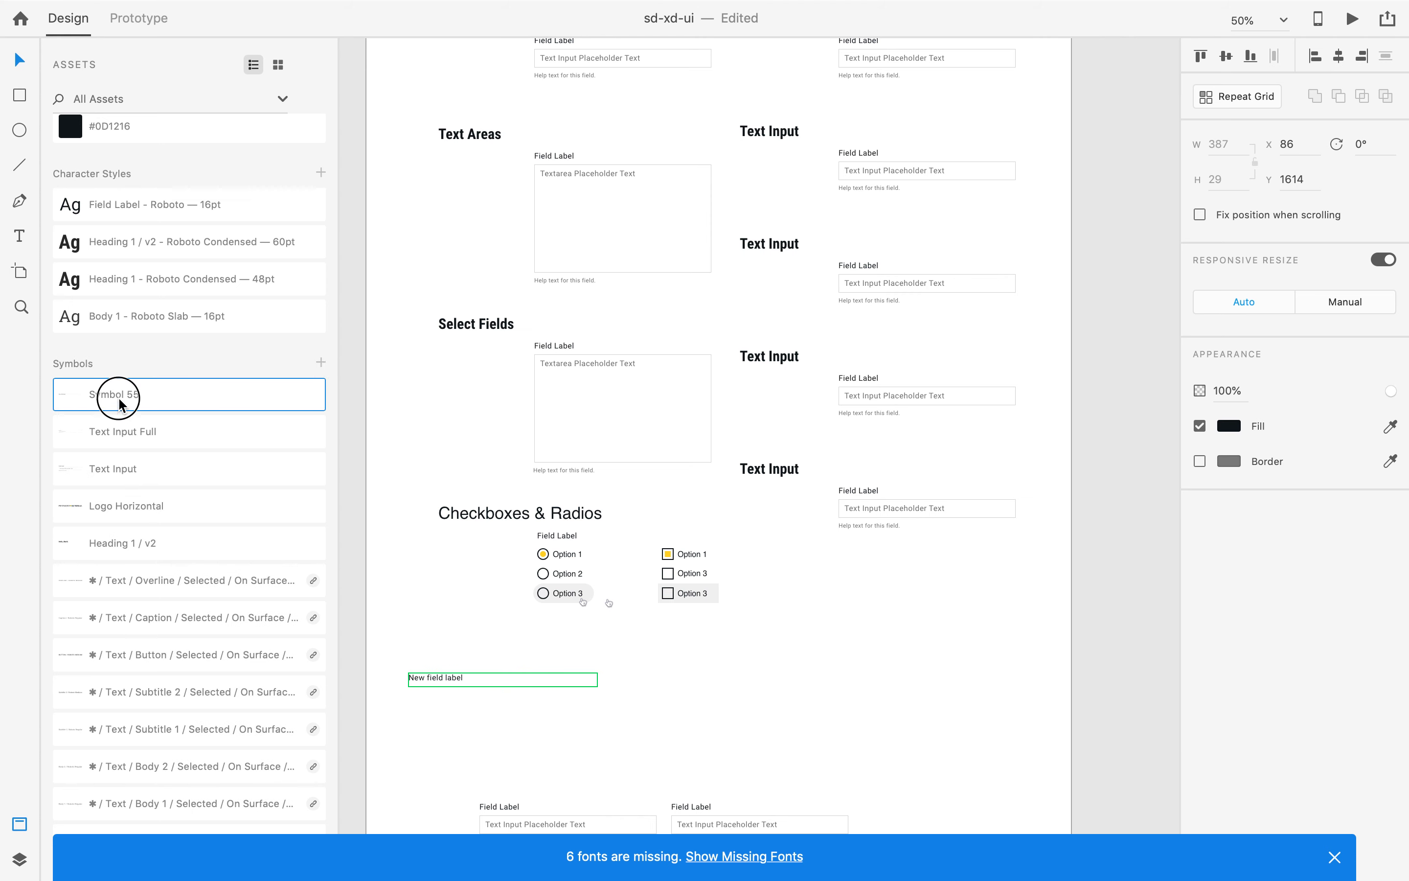
text(F)
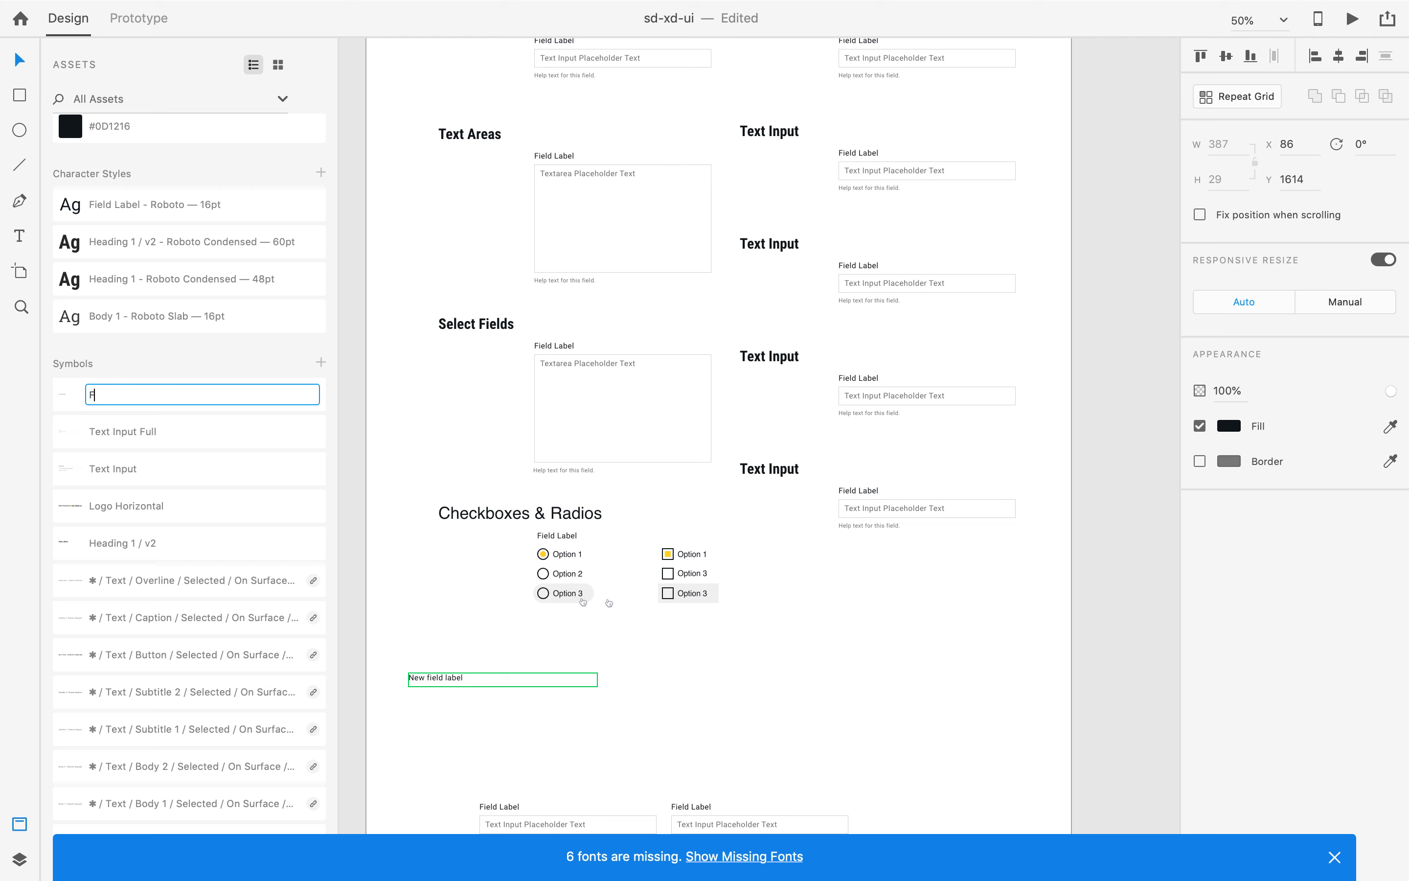
text(ield Label)
key(Return)
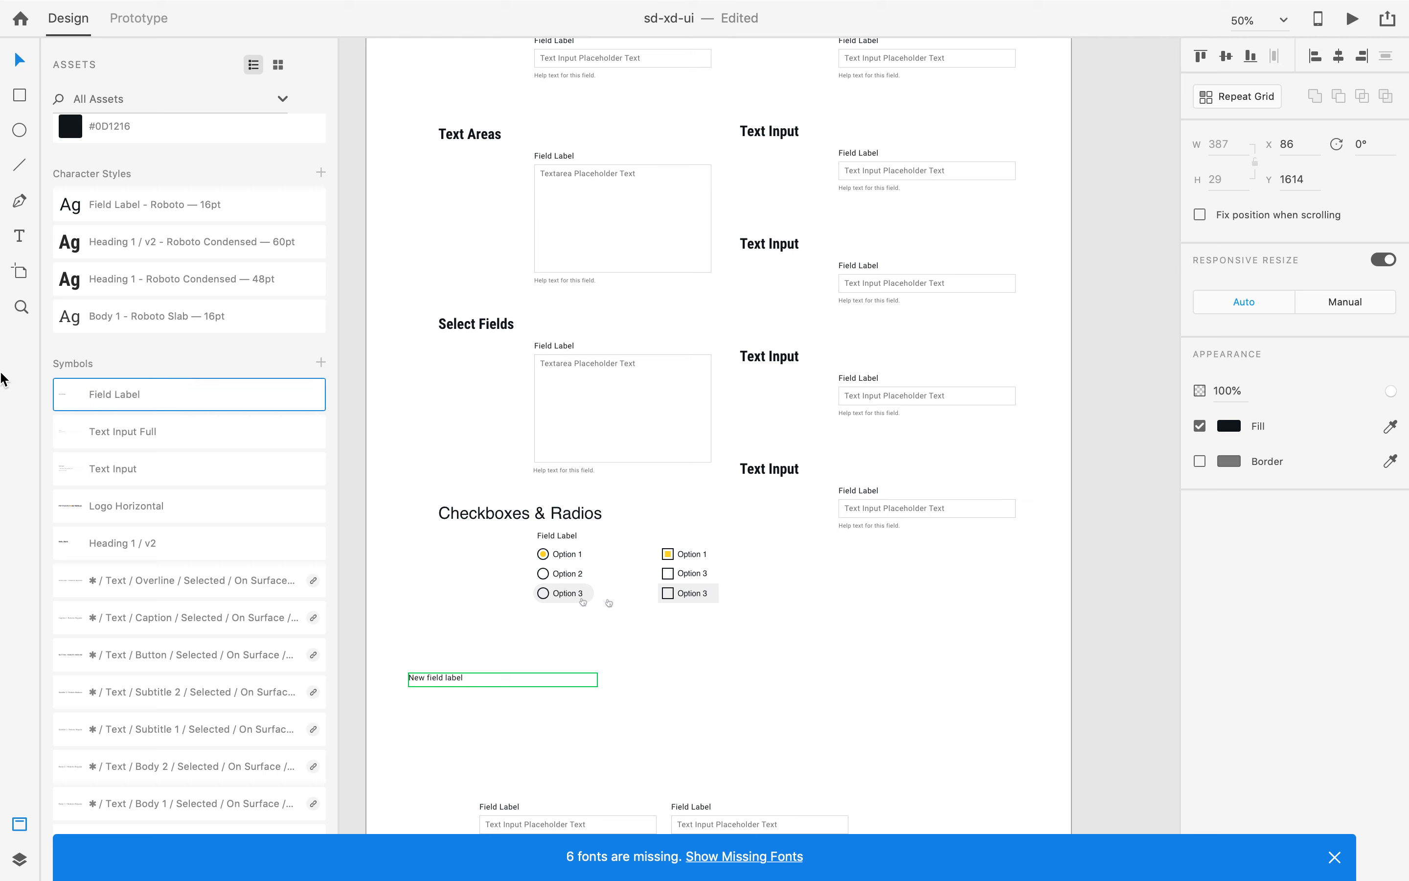
click(392, 578)
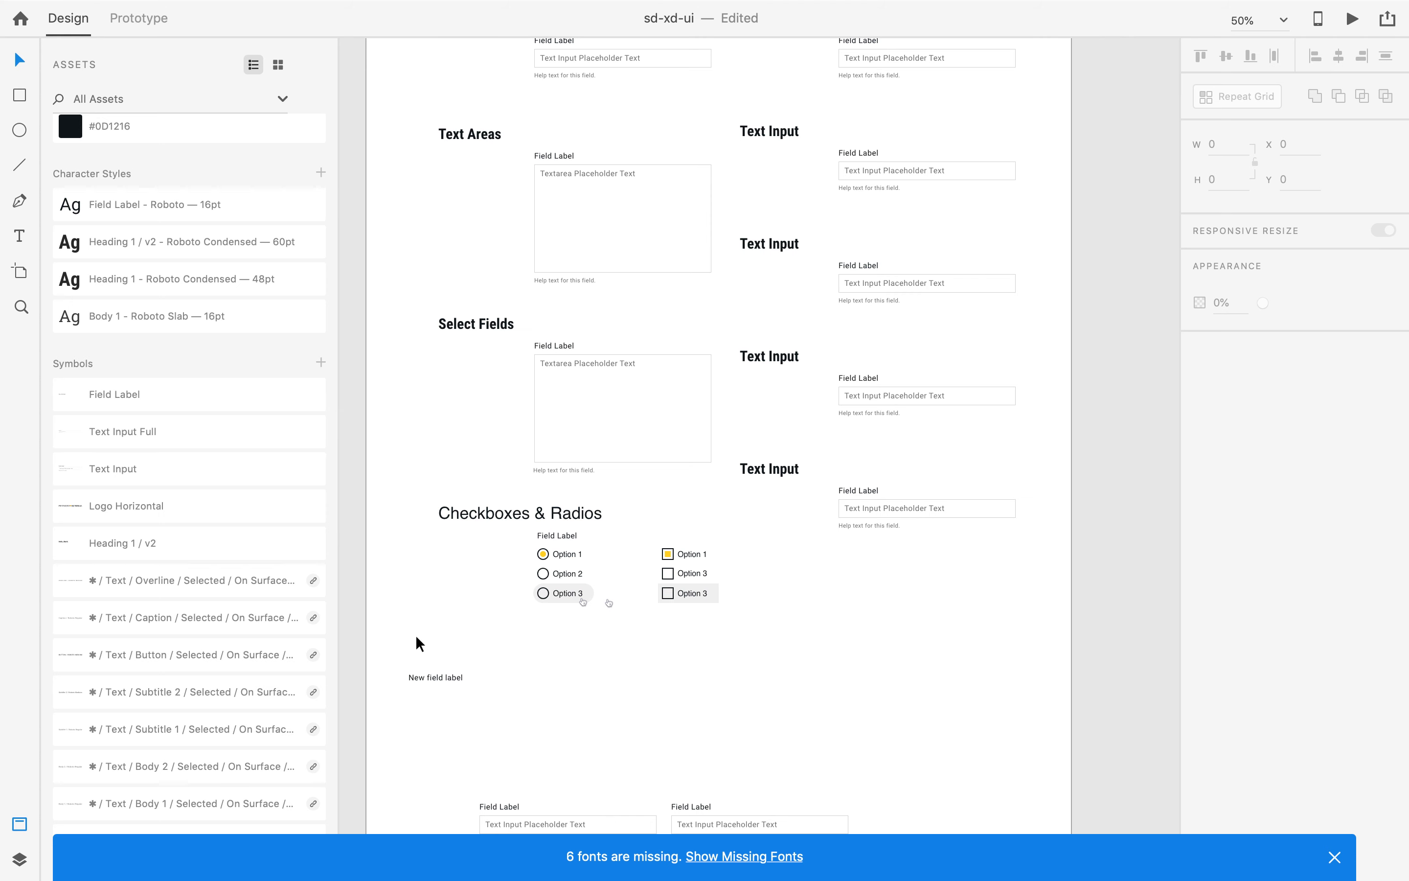
click(428, 679)
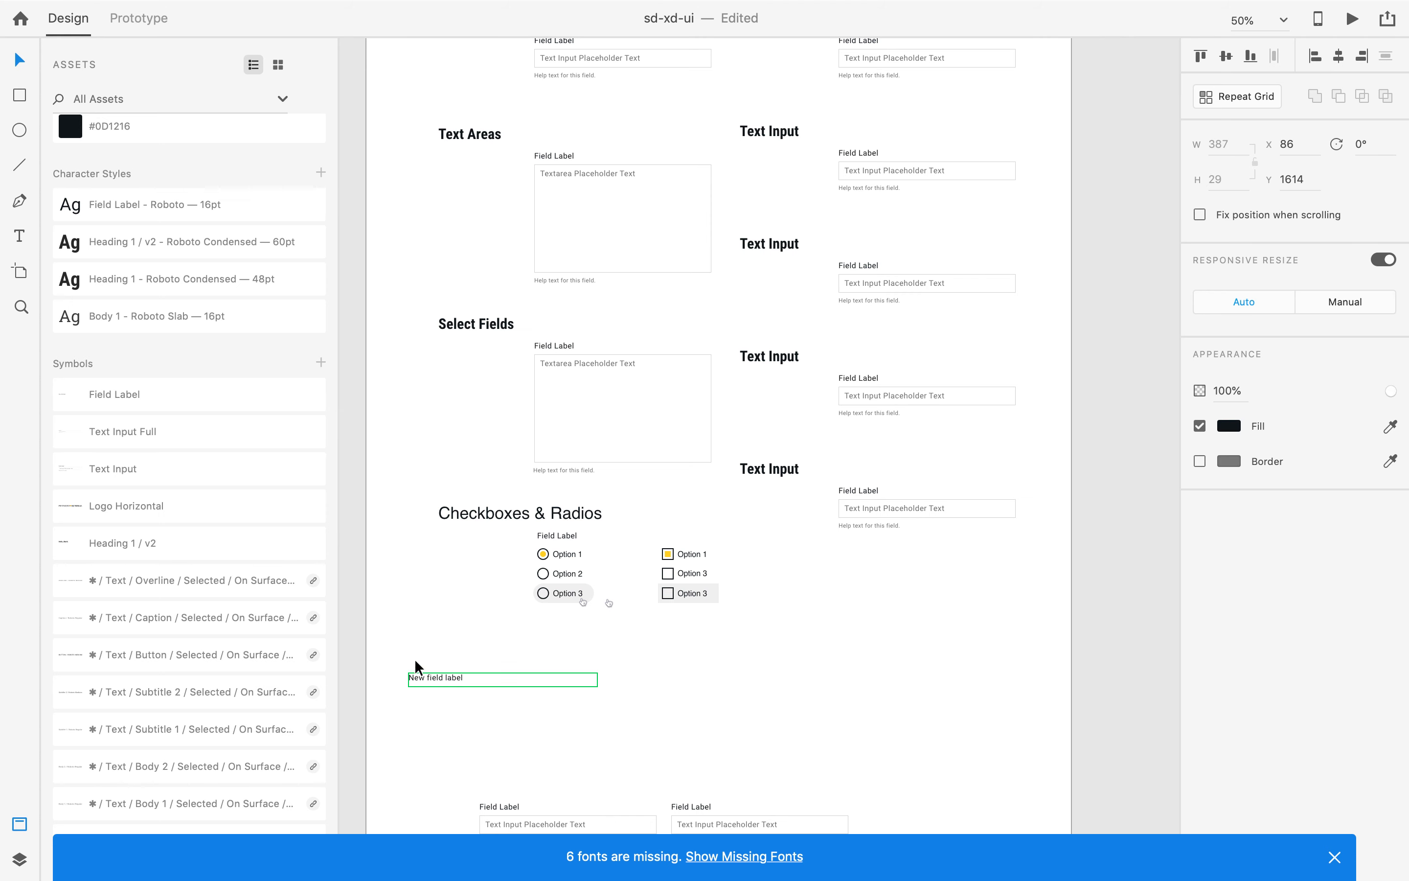
click(417, 663)
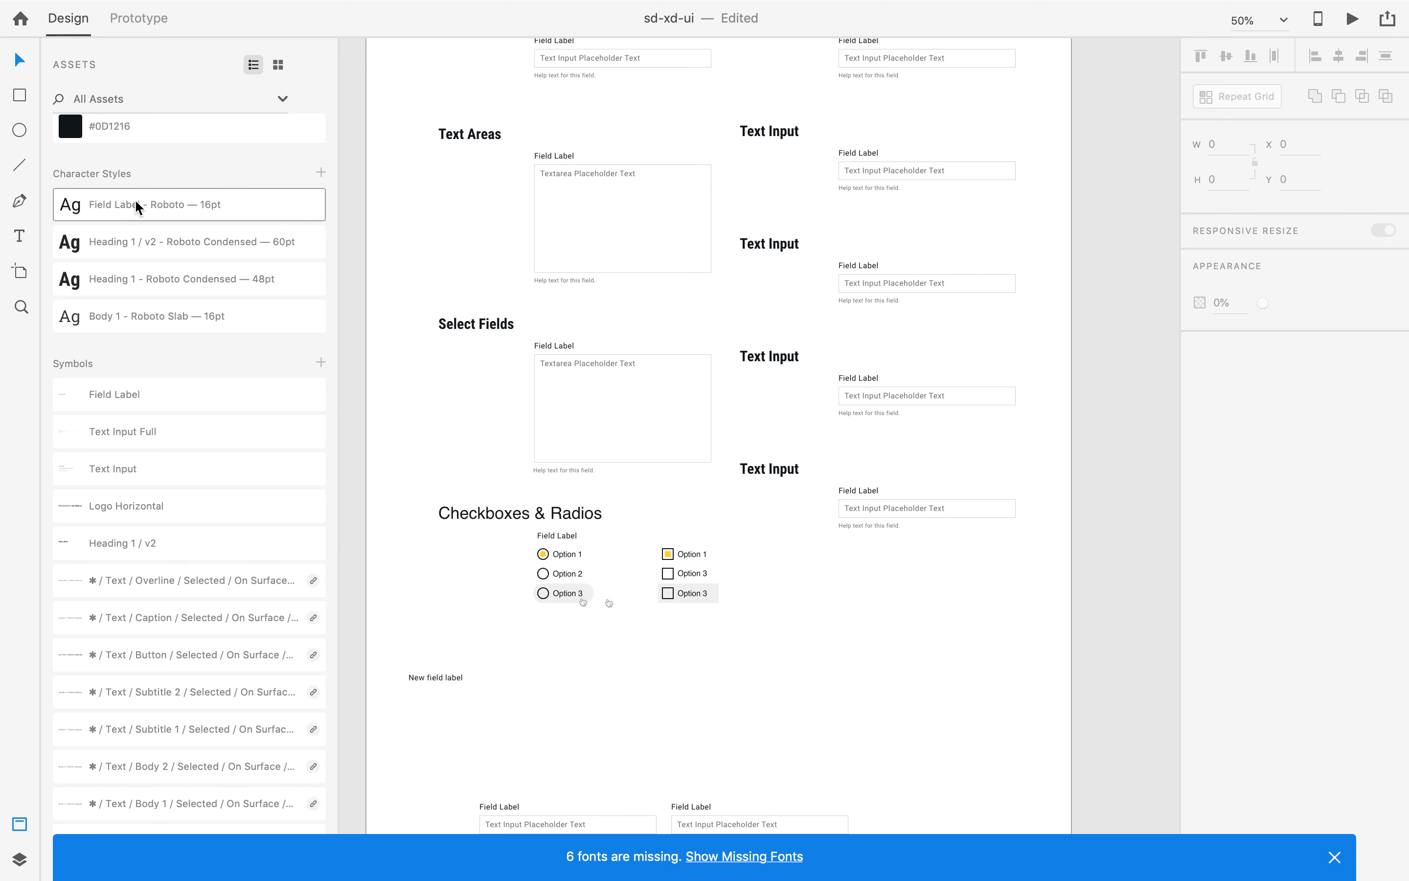
Place another Field Label symbol instance on the artboard and move the original down and left to about X 38, Y 1695.
drag(128, 402, 547, 677)
click(696, 728)
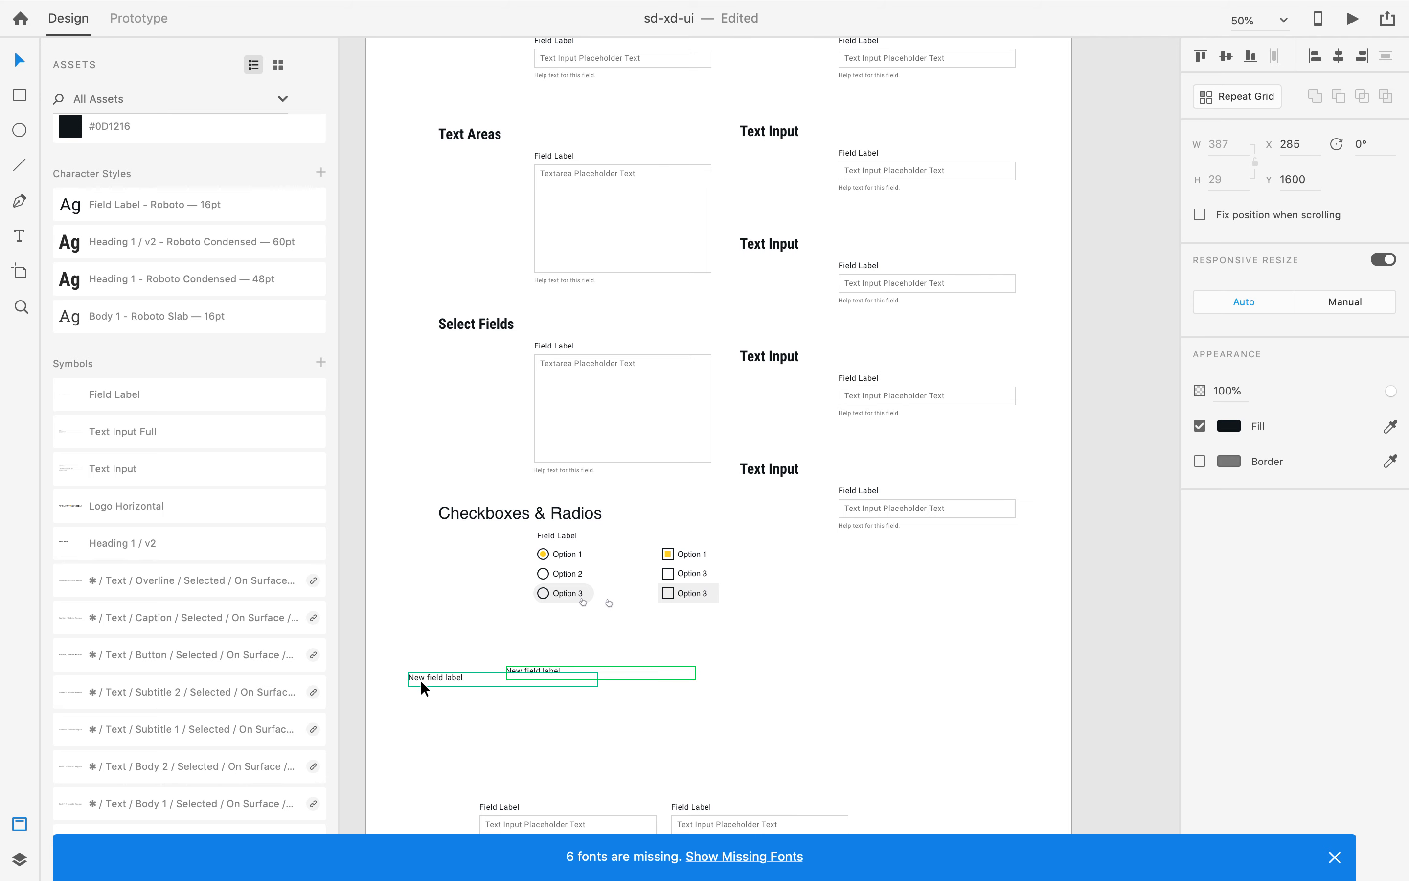
drag(420, 680, 398, 719)
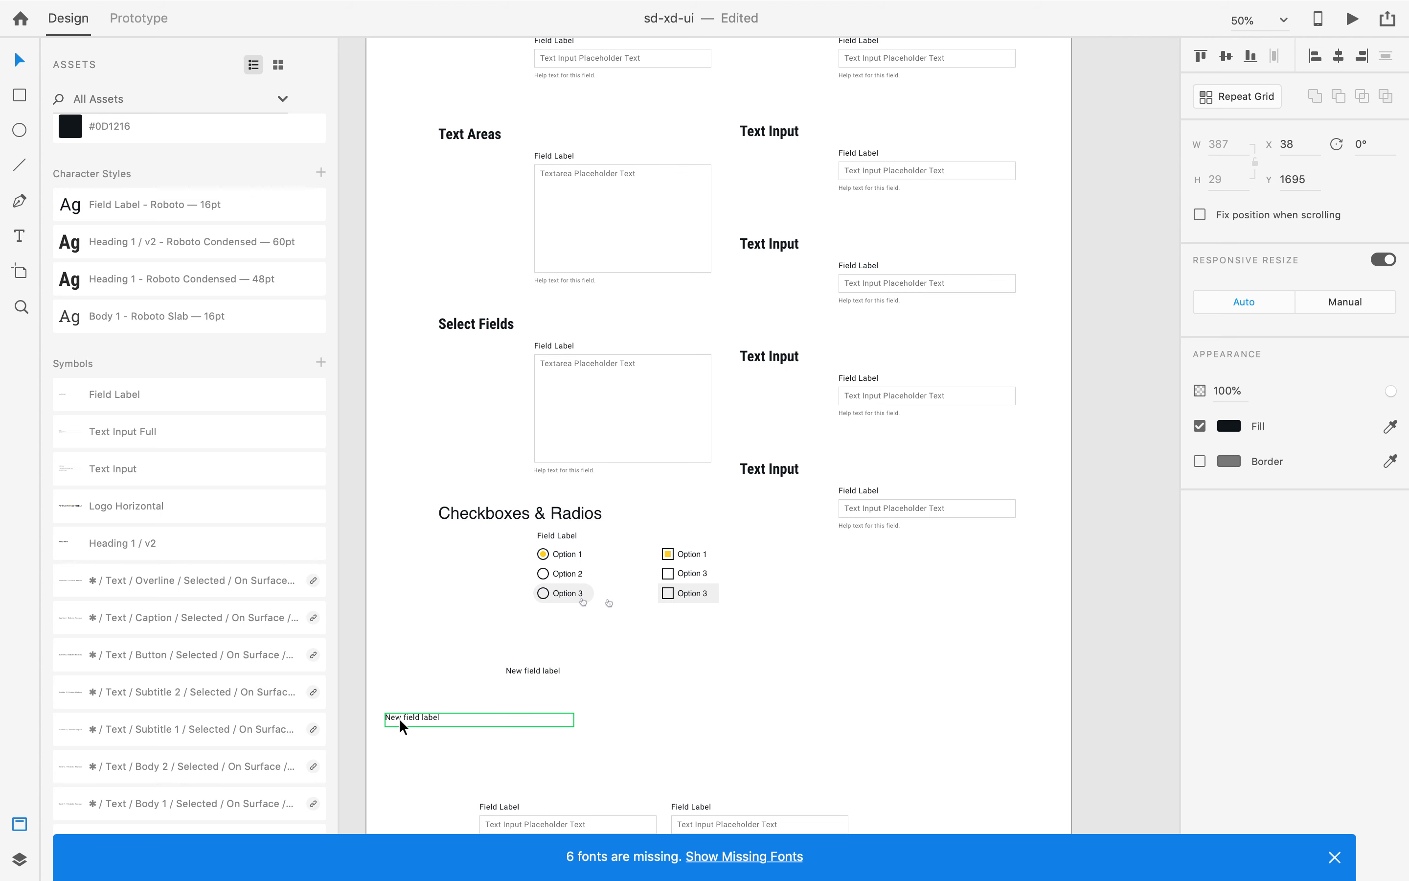
click(441, 677)
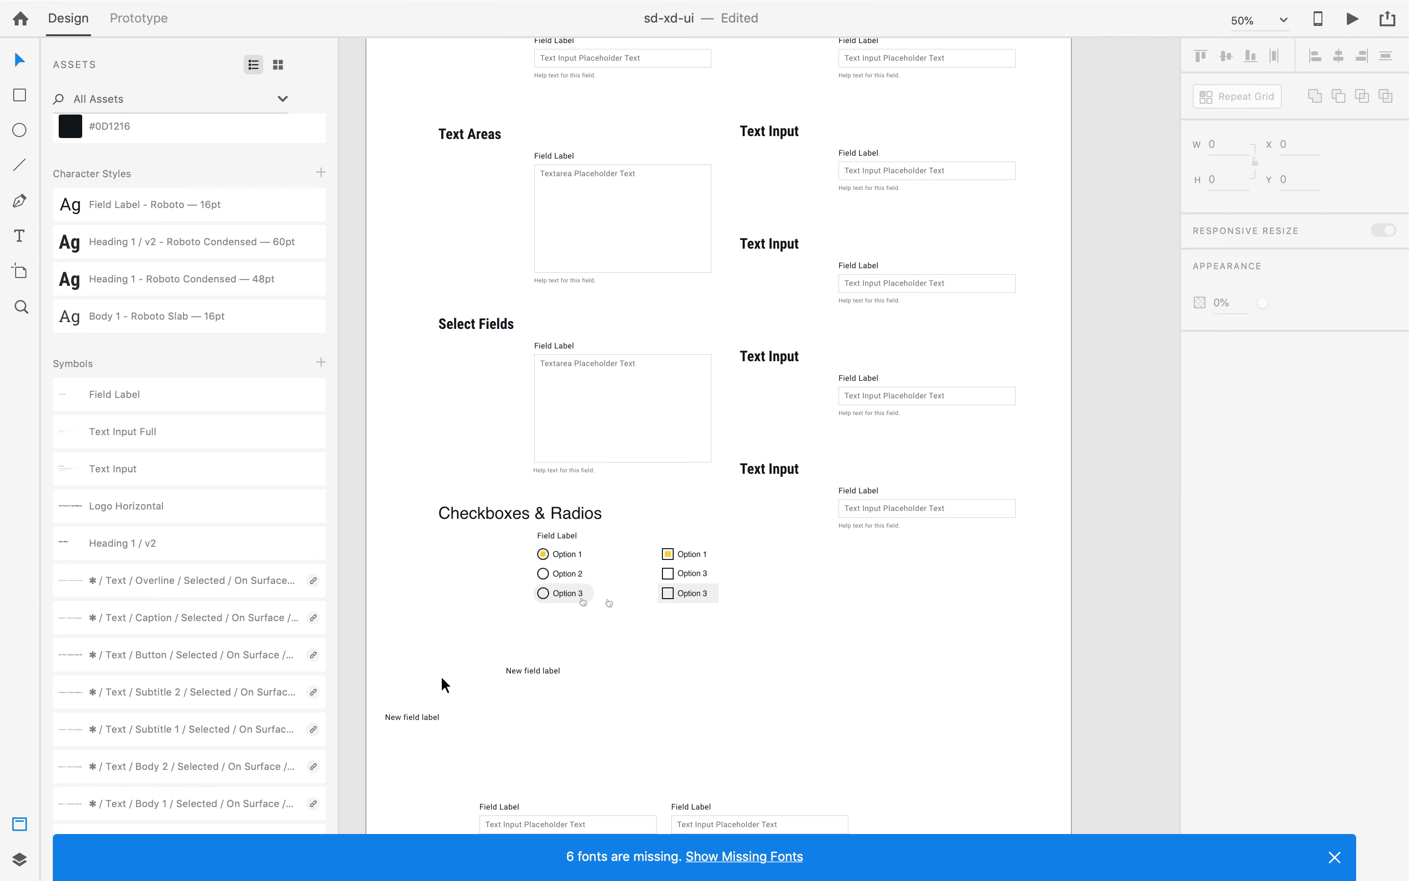
Change the second Field Label instance's text to "My Label Text" and align it beside the original at about X 231, Y 1695.
double_click(535, 670)
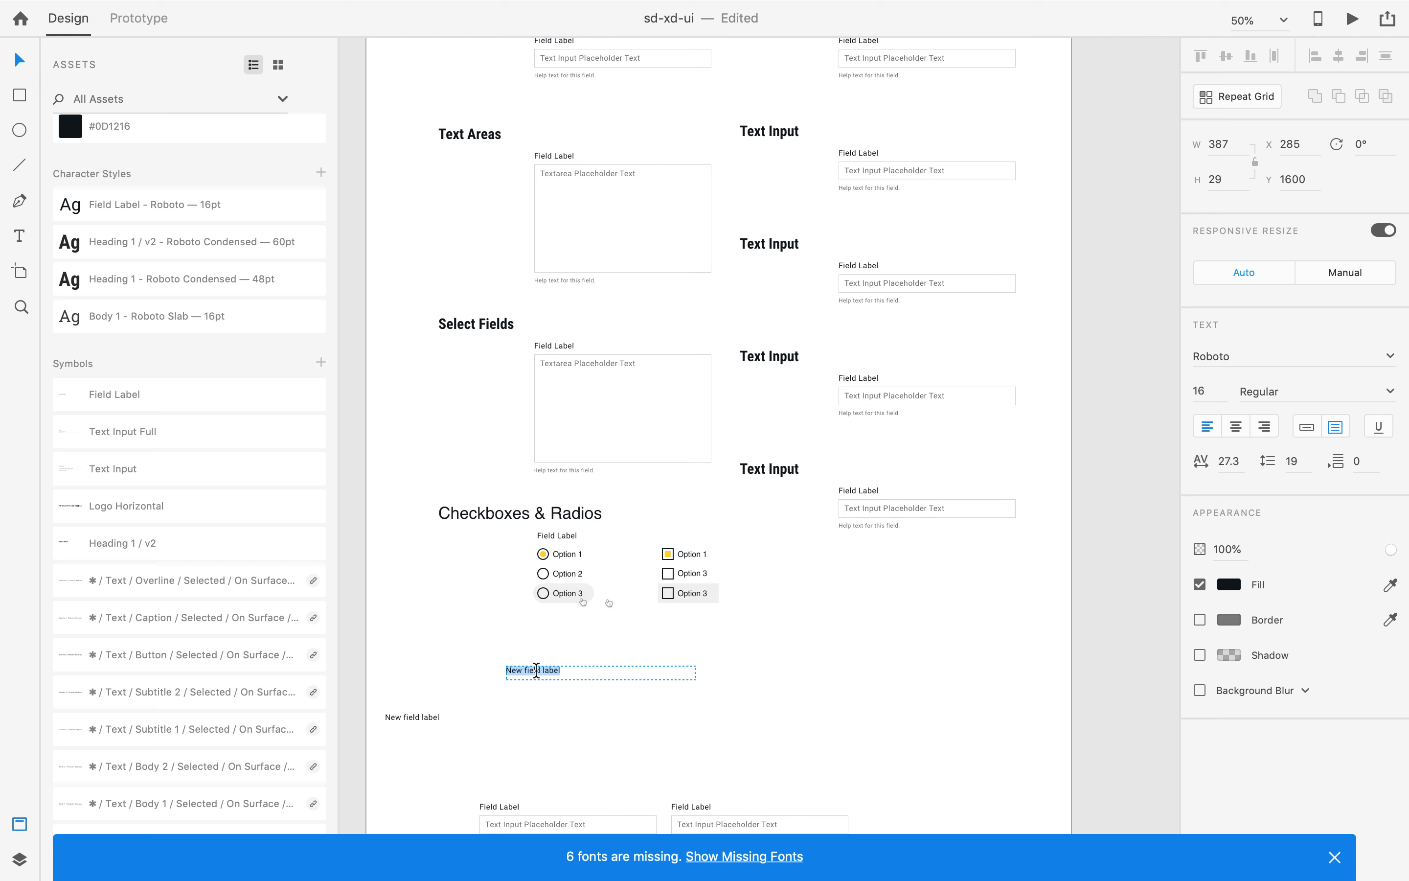
text(My Label Text)
key(Escape)
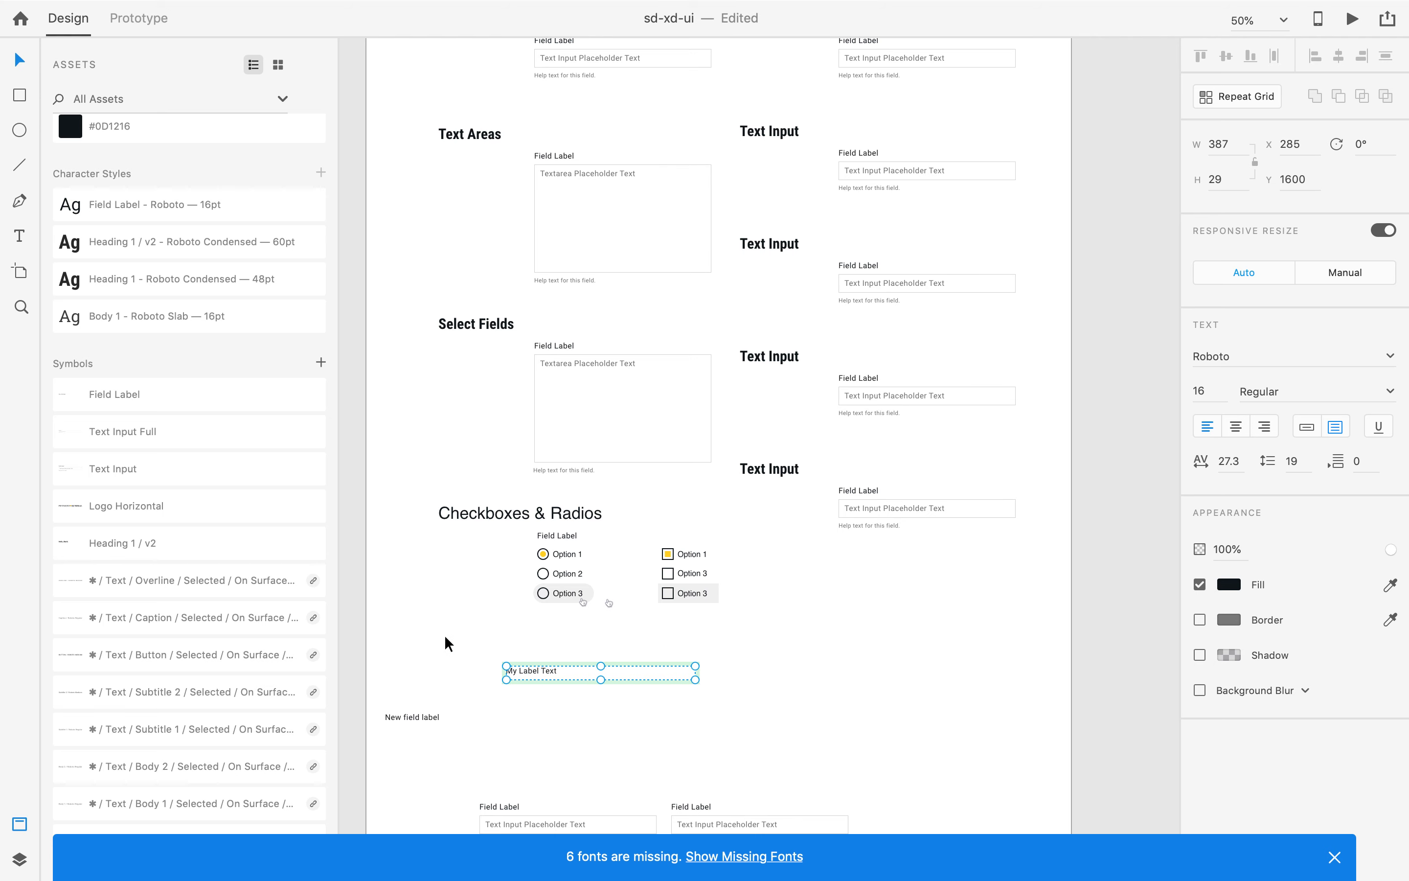
click(434, 670)
drag(518, 670, 493, 721)
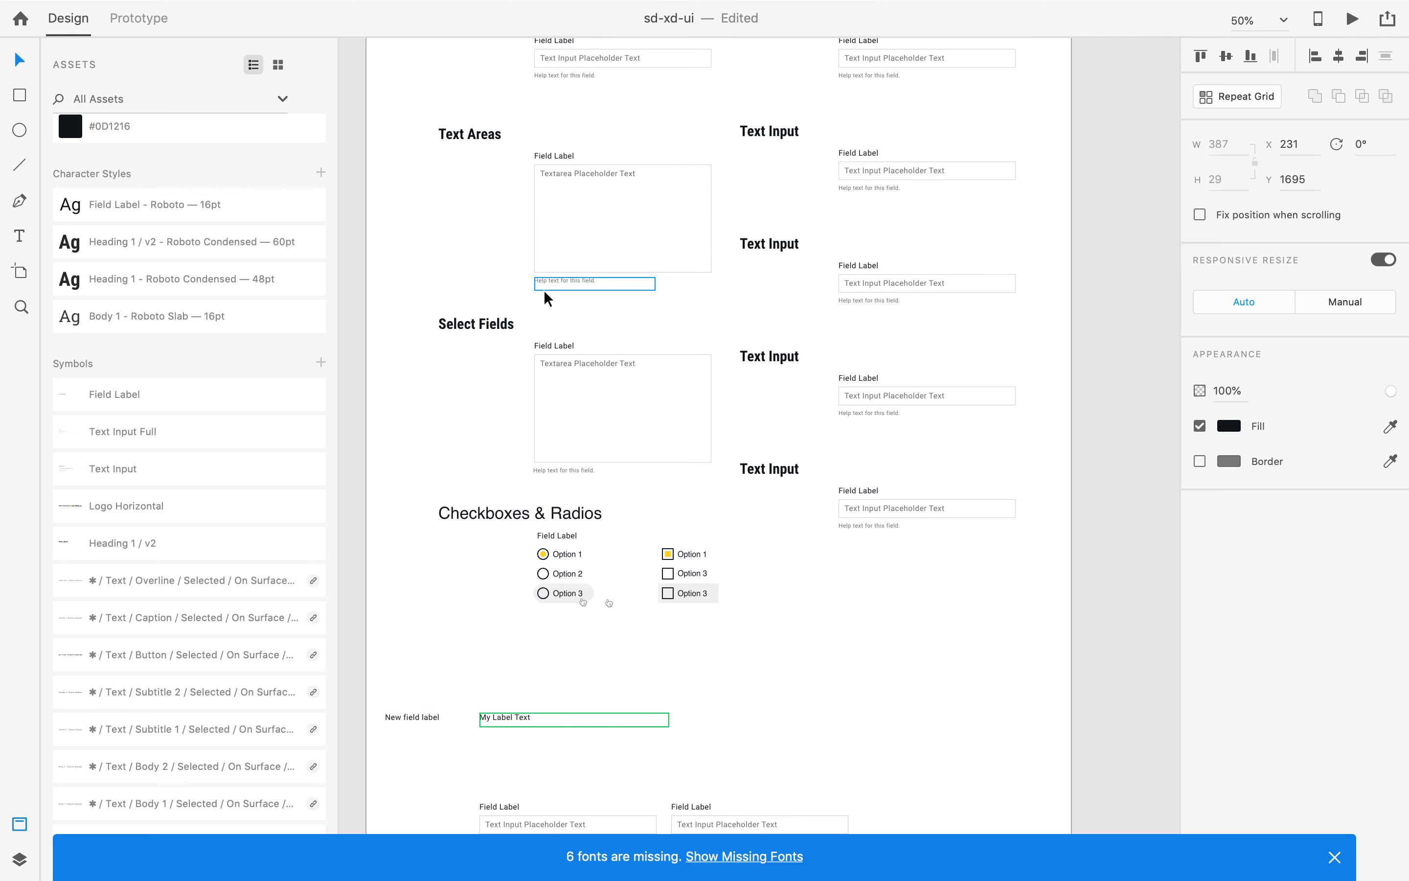
Edit the Field Label character style, trying larger and smaller font sizes, and set its size to 25.
click(560, 346)
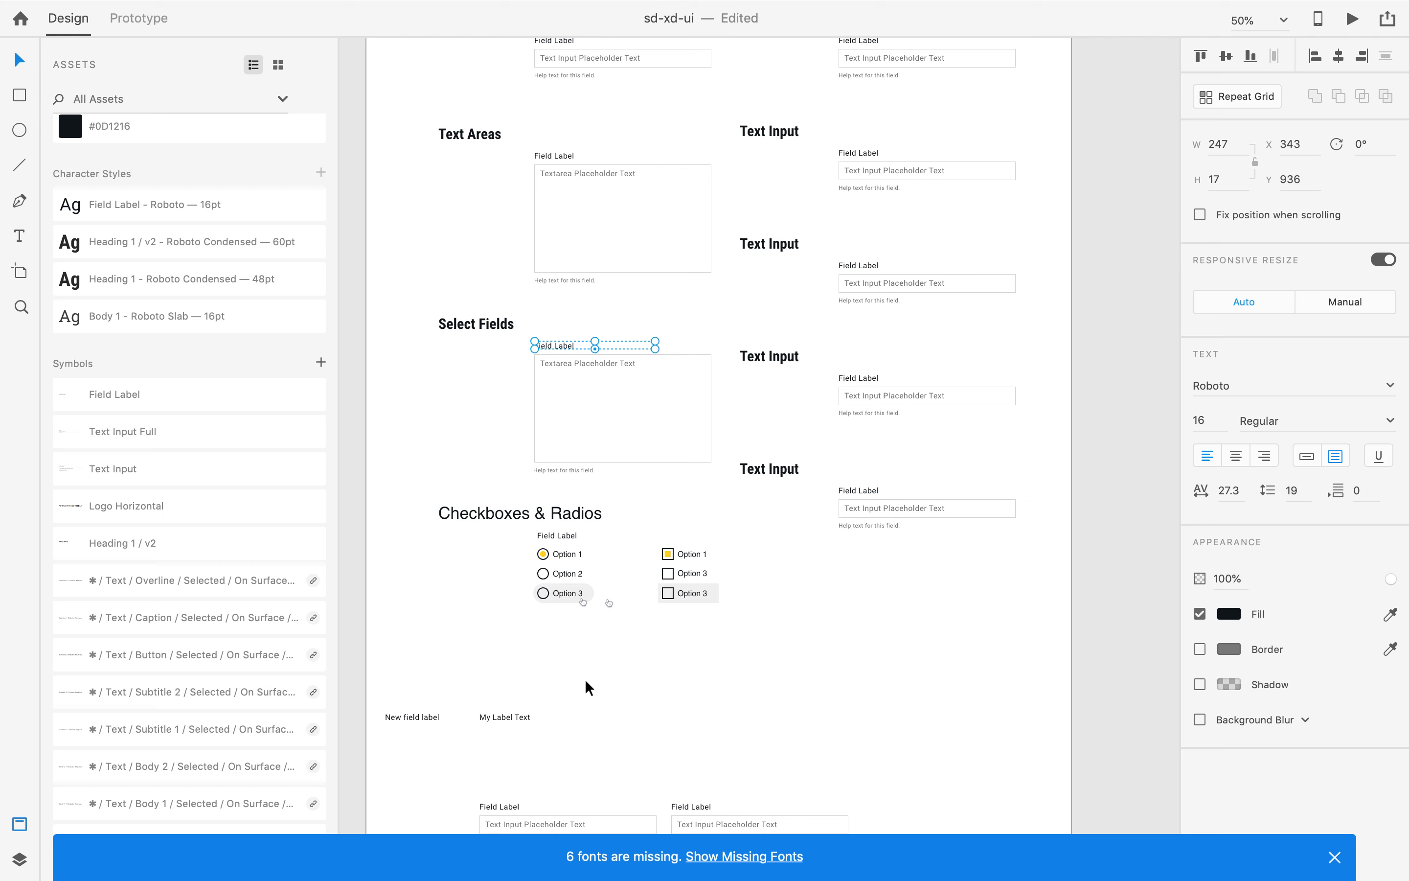
click(156, 214)
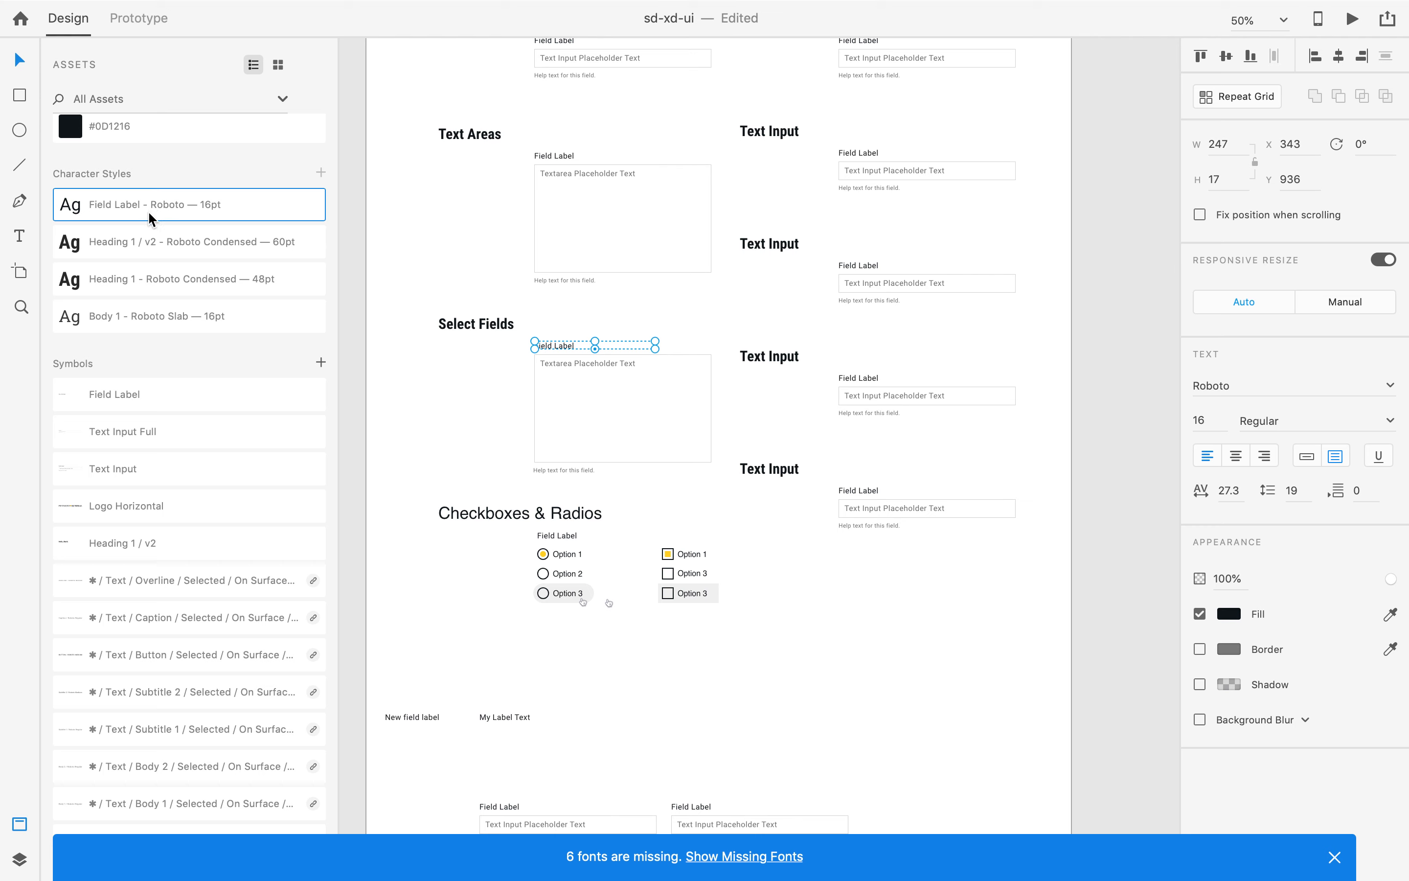
right_click(147, 210)
click(178, 244)
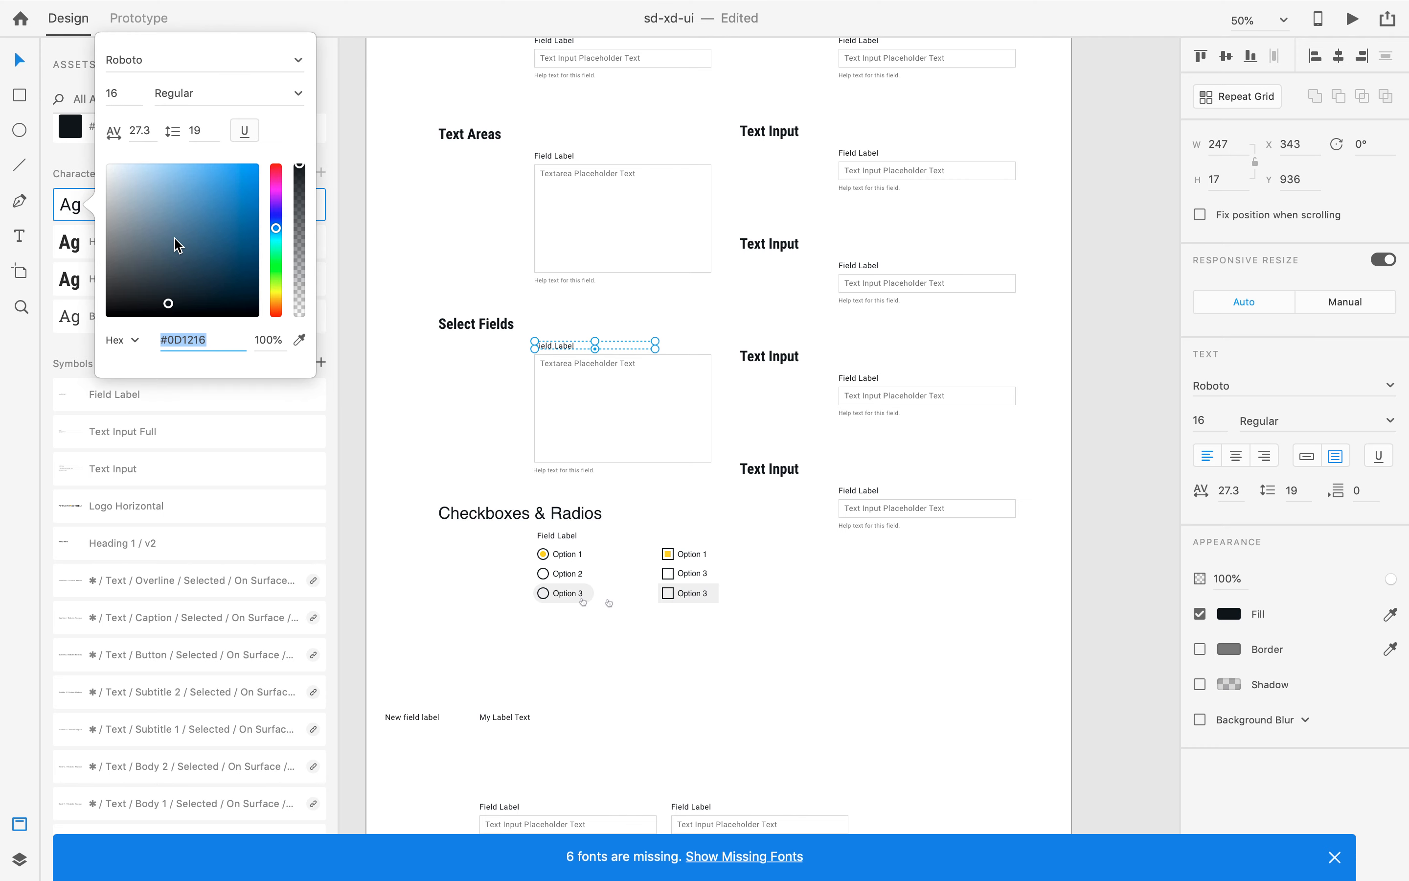
click(119, 94)
key(Up)
key(Up)
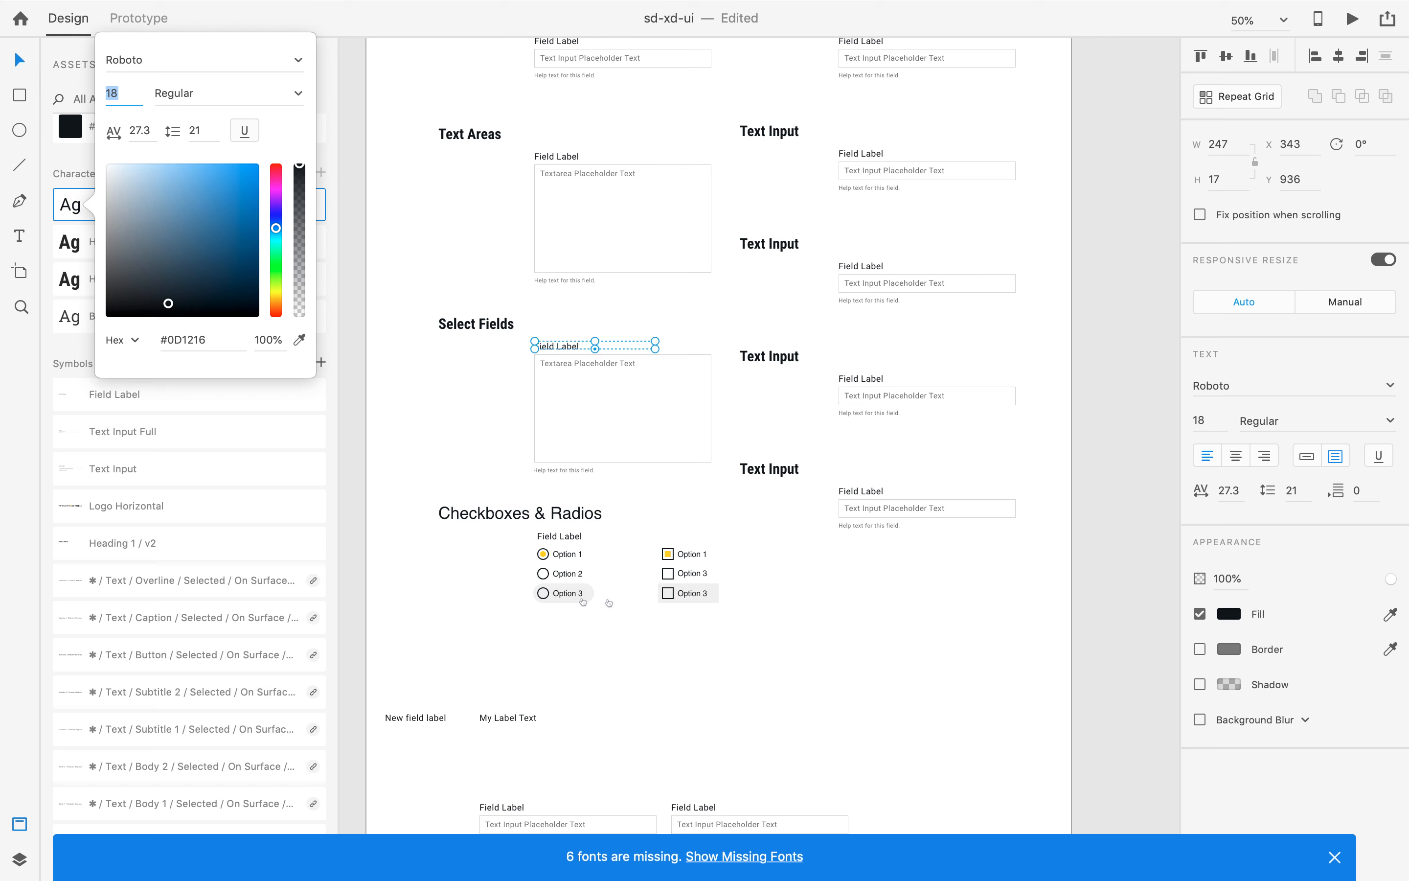
key(Up)
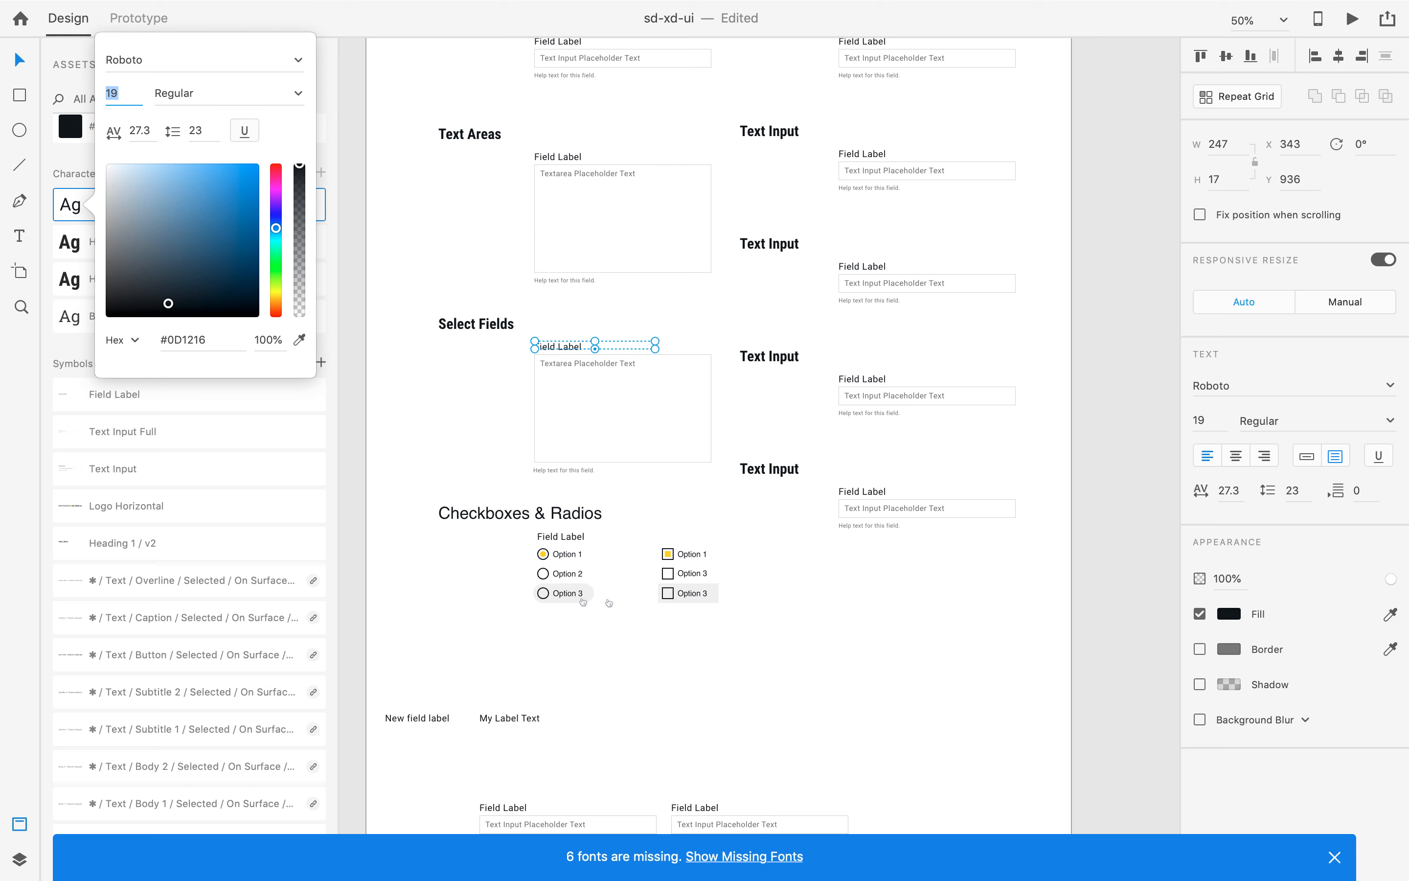
key(Up)
key(Up)
key(Up)
key(Up)
key(Up)
key(Up)
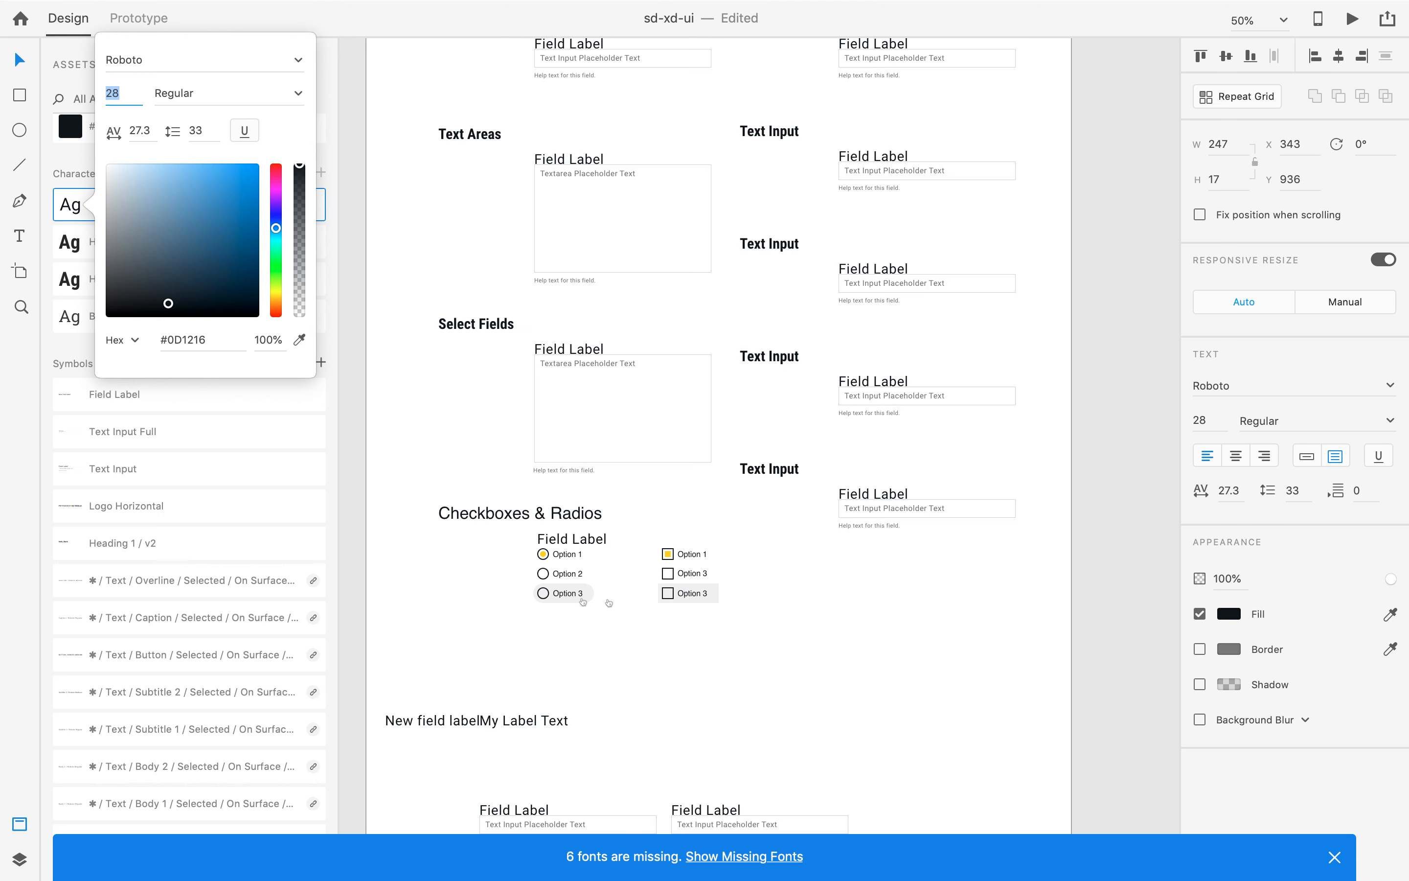
key(Down)
key(Down)
key(Down)
key(Down)
key(Down)
key(Down)
key(Down)
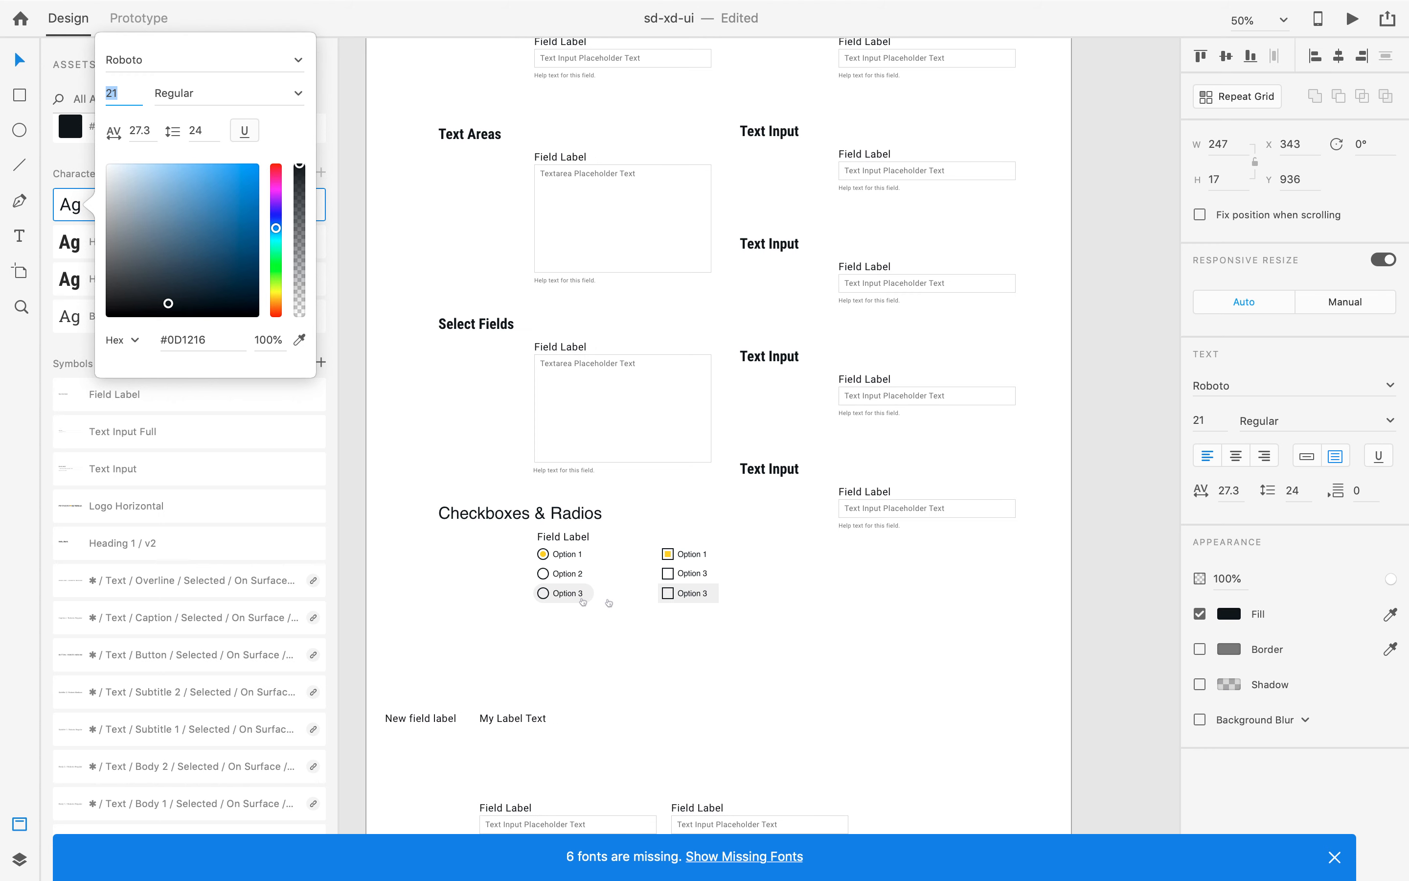
key(Up)
key(Up)
key(Up)
key(Up)
key(Up)
key(Up)
key(Up)
key(Up)
key(Up)
key(Down)
key(Down)
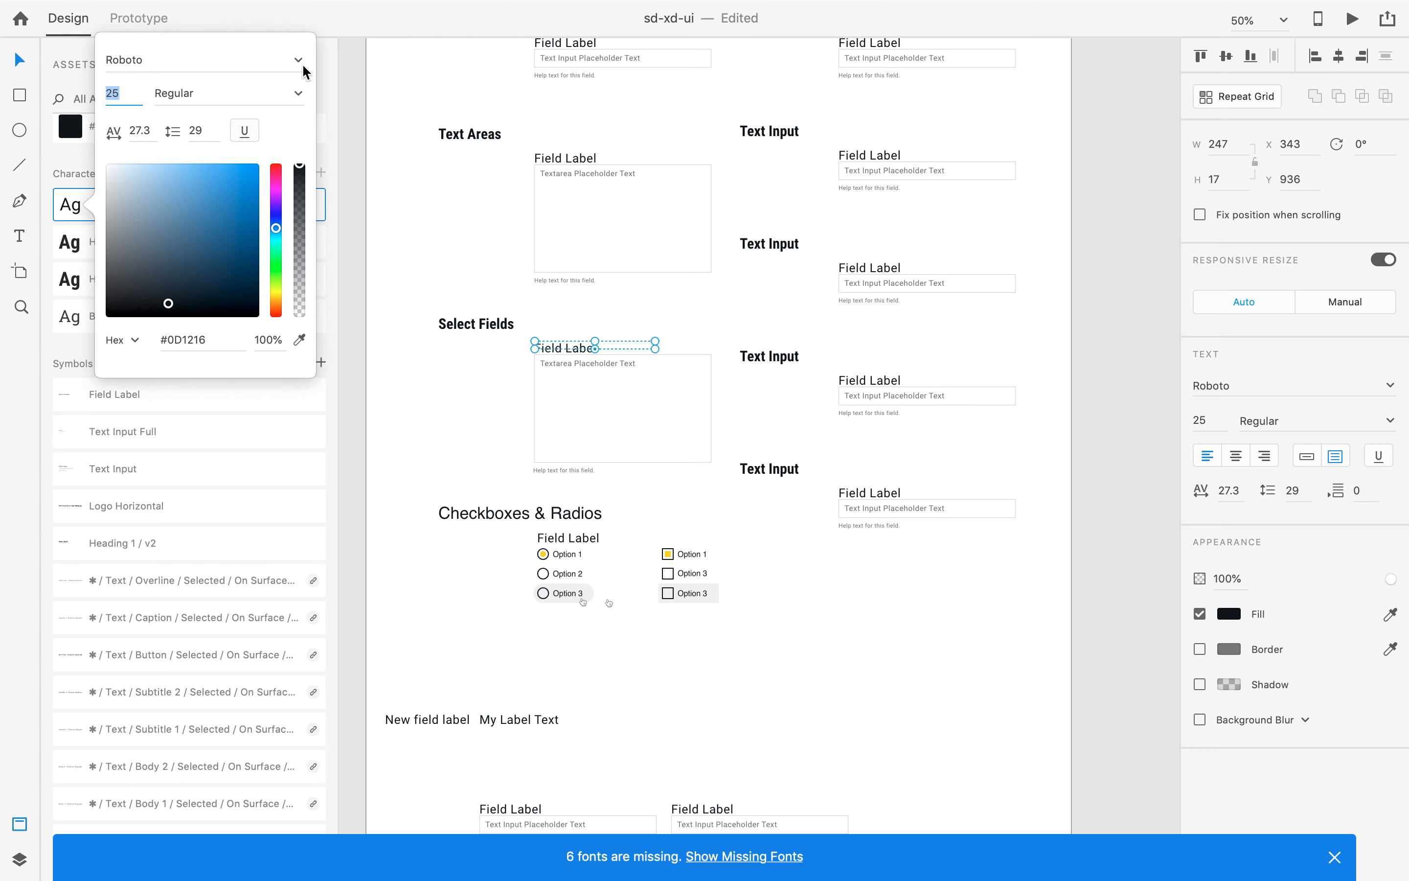
Change the Field Label character style's font family to Oswald.
click(302, 69)
scroll(142, 218, down, 15)
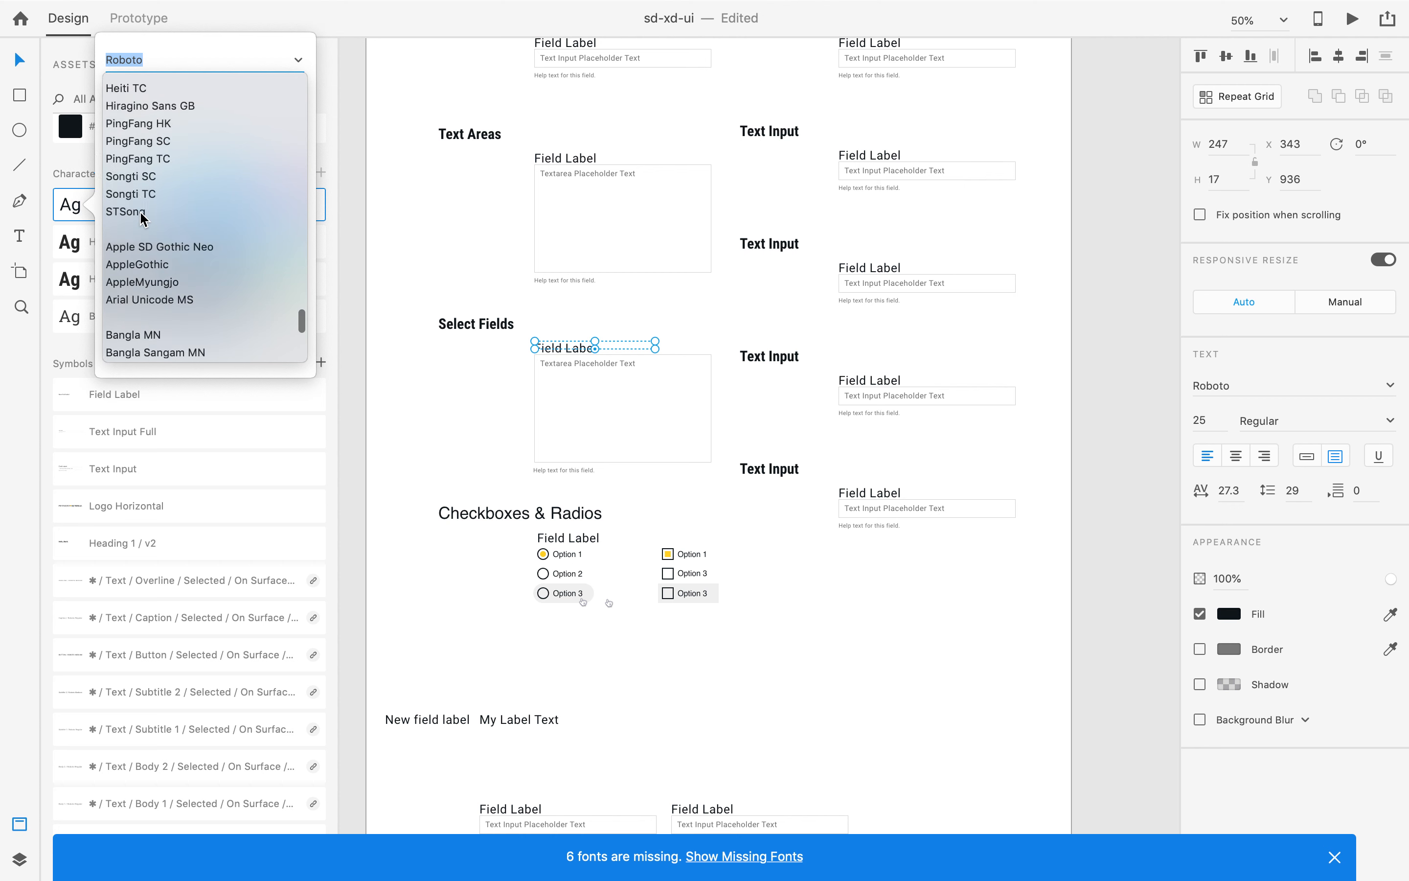
scroll(142, 219, down, 5)
scroll(137, 193, up, 8)
scroll(137, 186, up, 8)
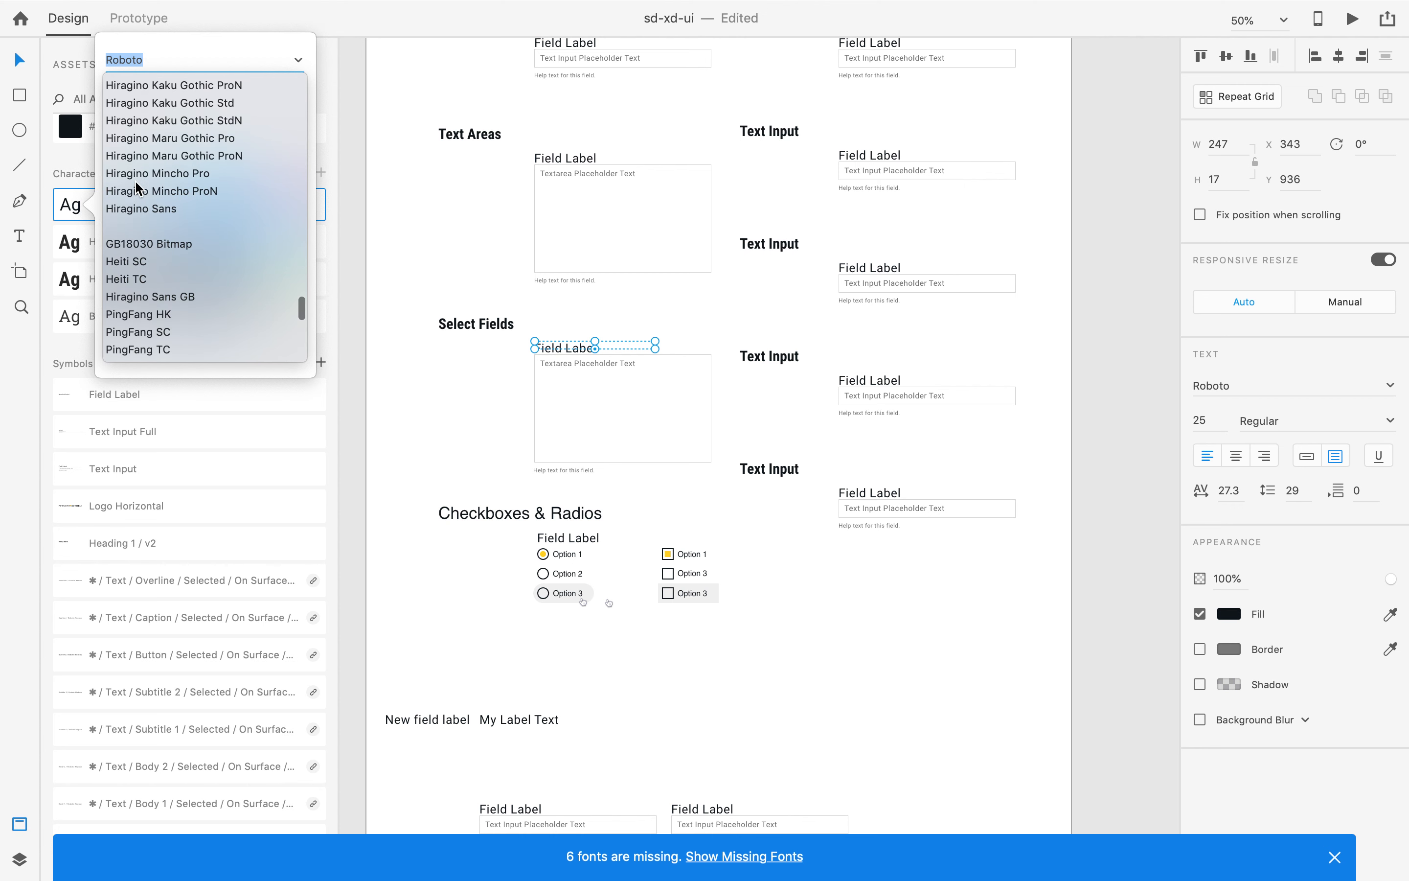
scroll(137, 189, up, 10)
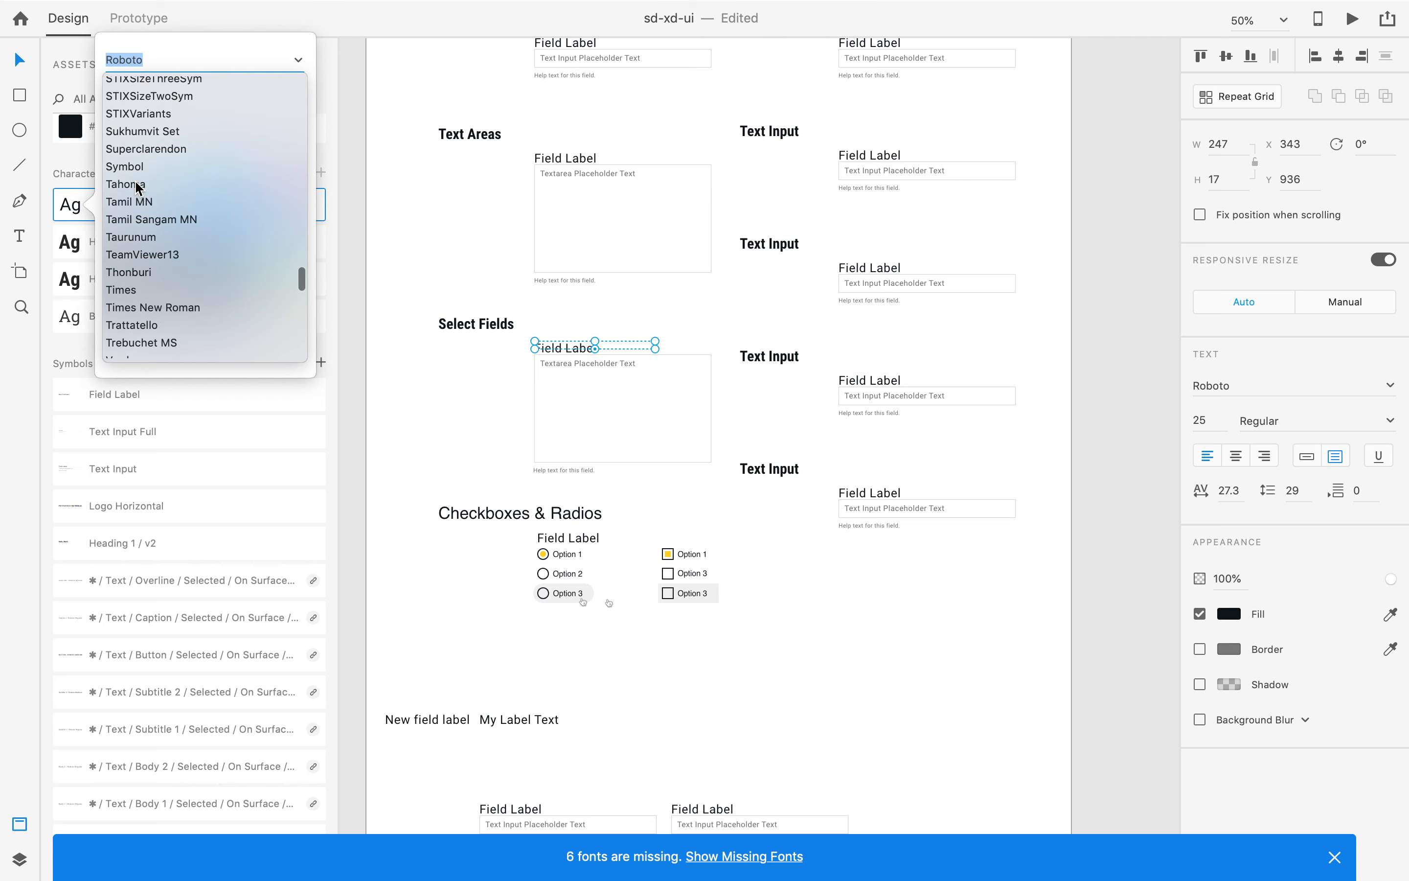
scroll(137, 187, up, 4)
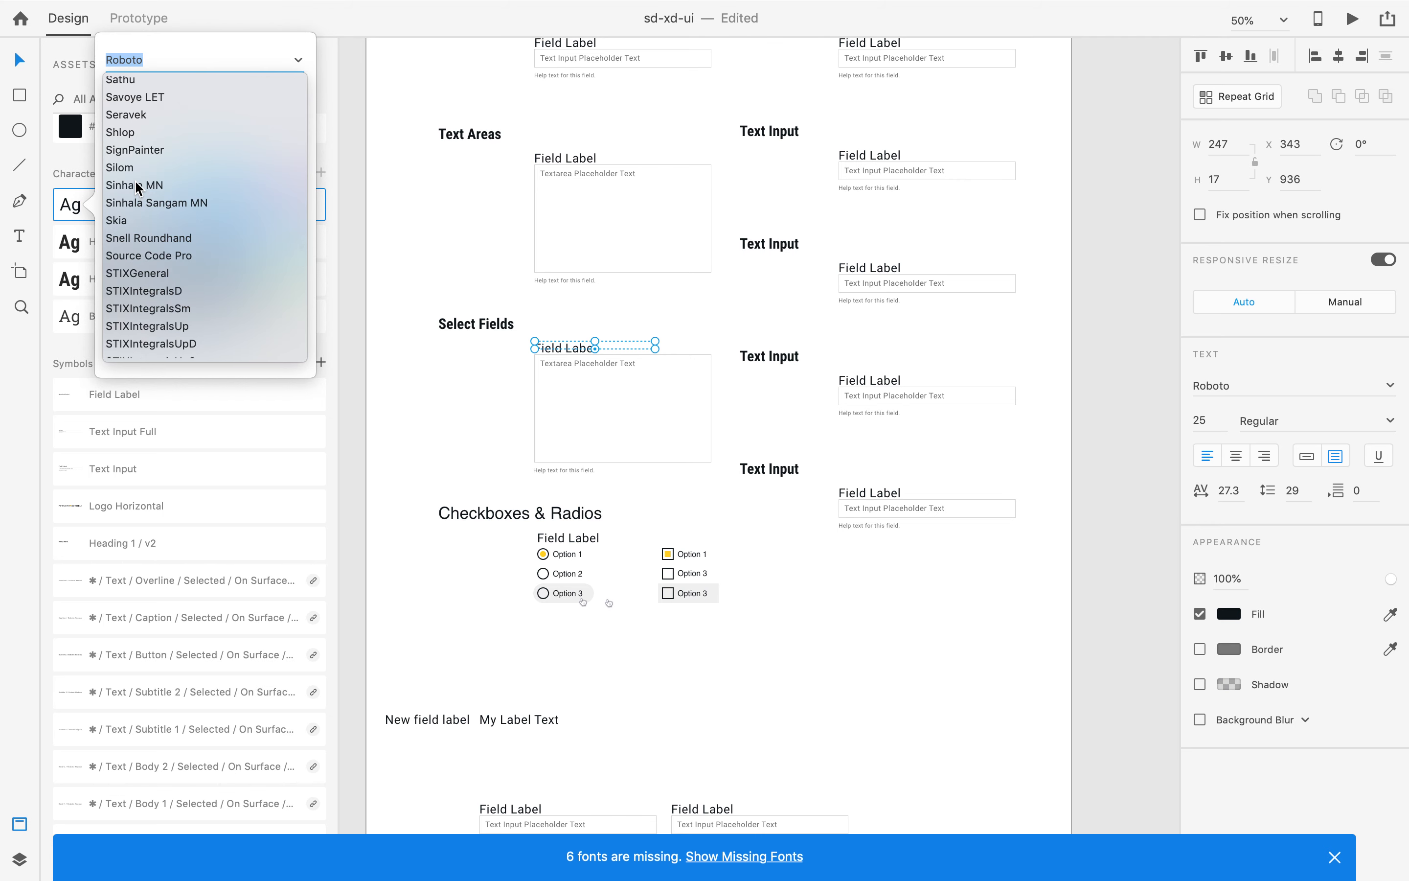
scroll(137, 187, up, 5)
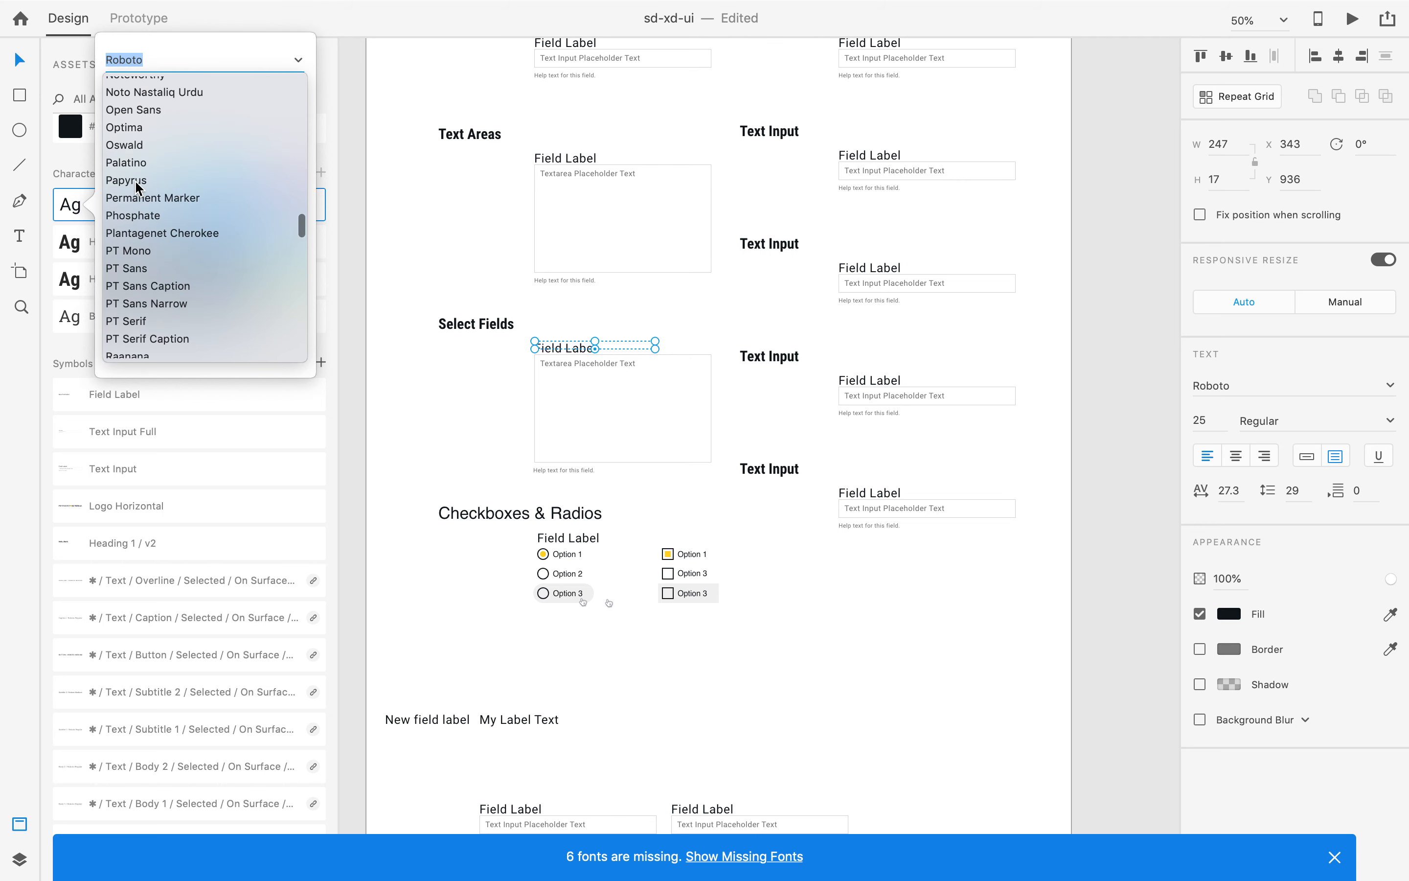
click(133, 146)
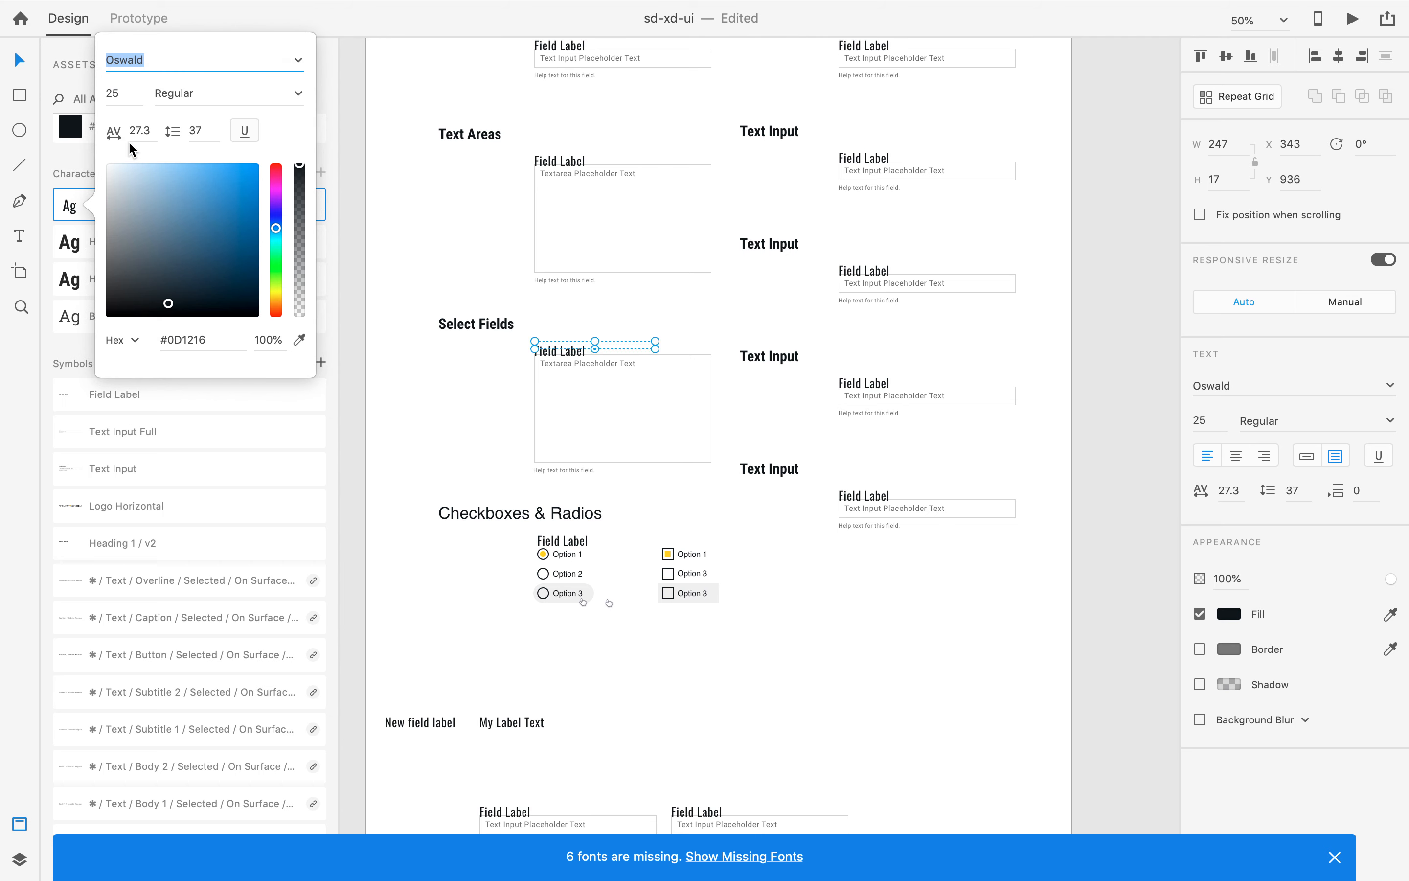
Try smaller and larger font sizes for the Field Label character style and set its size to 19.
click(133, 96)
key(Down)
key(Down)
key(Down)
key(Down)
key(Down)
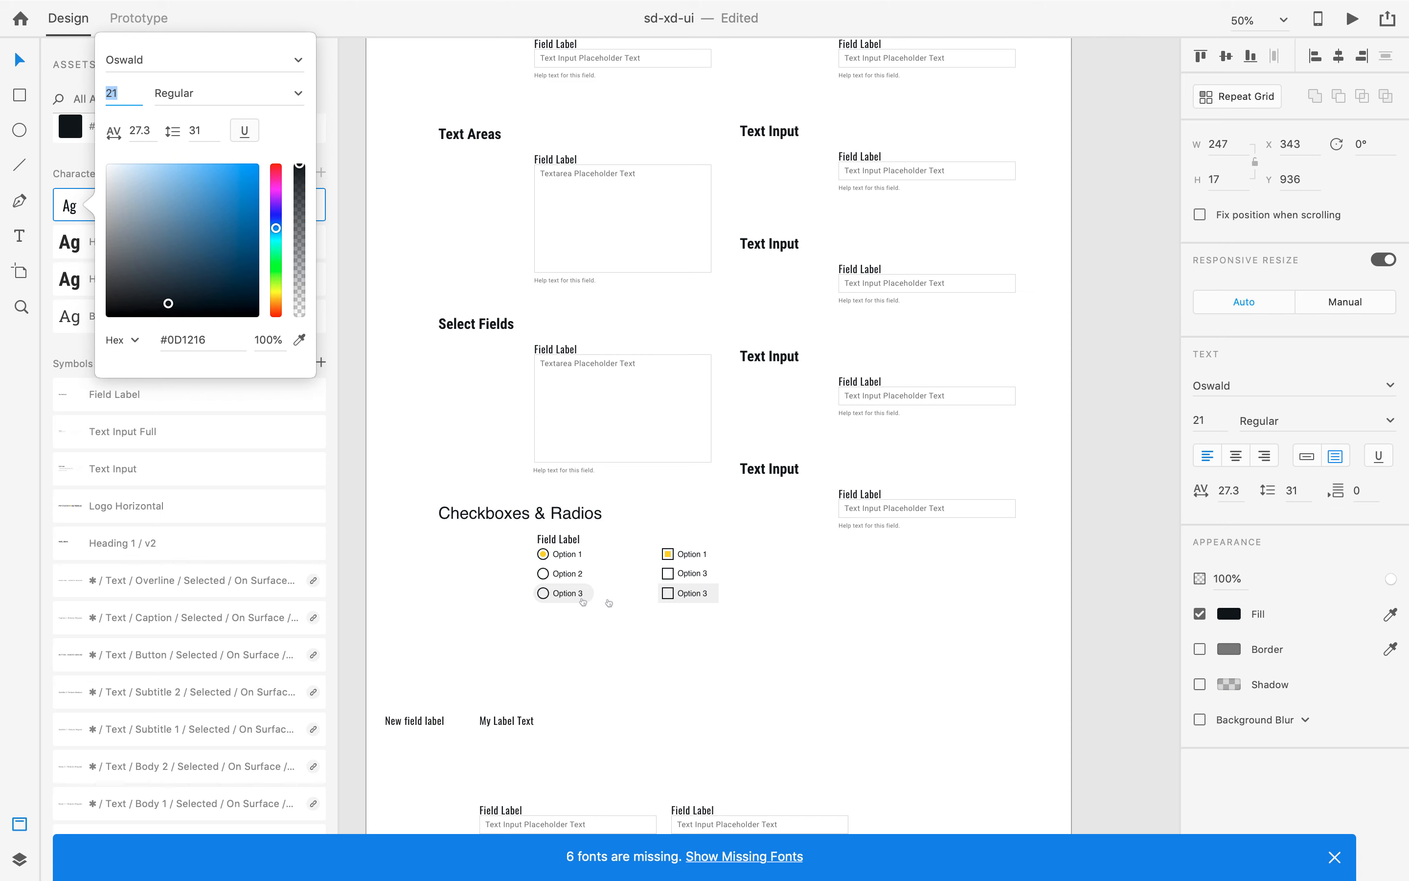
key(Up)
key(Up)
key(Up)
key(Up)
key(Up)
key(Up)
key(Up)
key(Up)
key(Up)
key(Up)
key(Up)
key(Up)
key(Up)
key(Up)
key(Up)
key(Up)
key(Up)
key(Up)
key(Up)
key(Up)
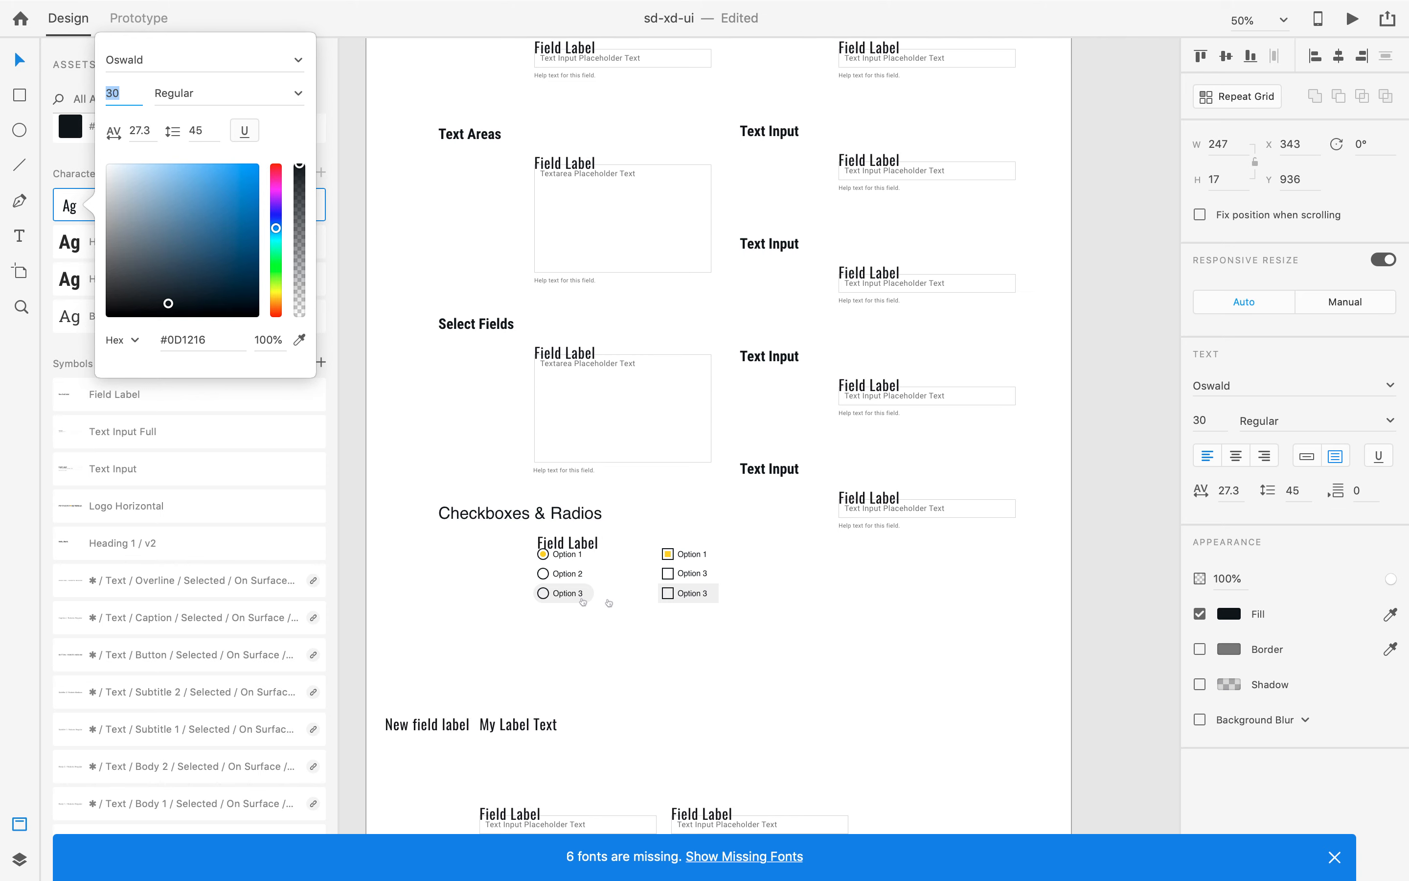
key(Up)
key(Up)
key(Up)
key(Up)
key(Up)
key(Up)
key(Up)
key(Up)
key(Up)
key(Up)
key(Up)
key(Up)
key(Up)
key(Up)
key(Up)
key(Up)
key(Up)
key(Up)
key(Up)
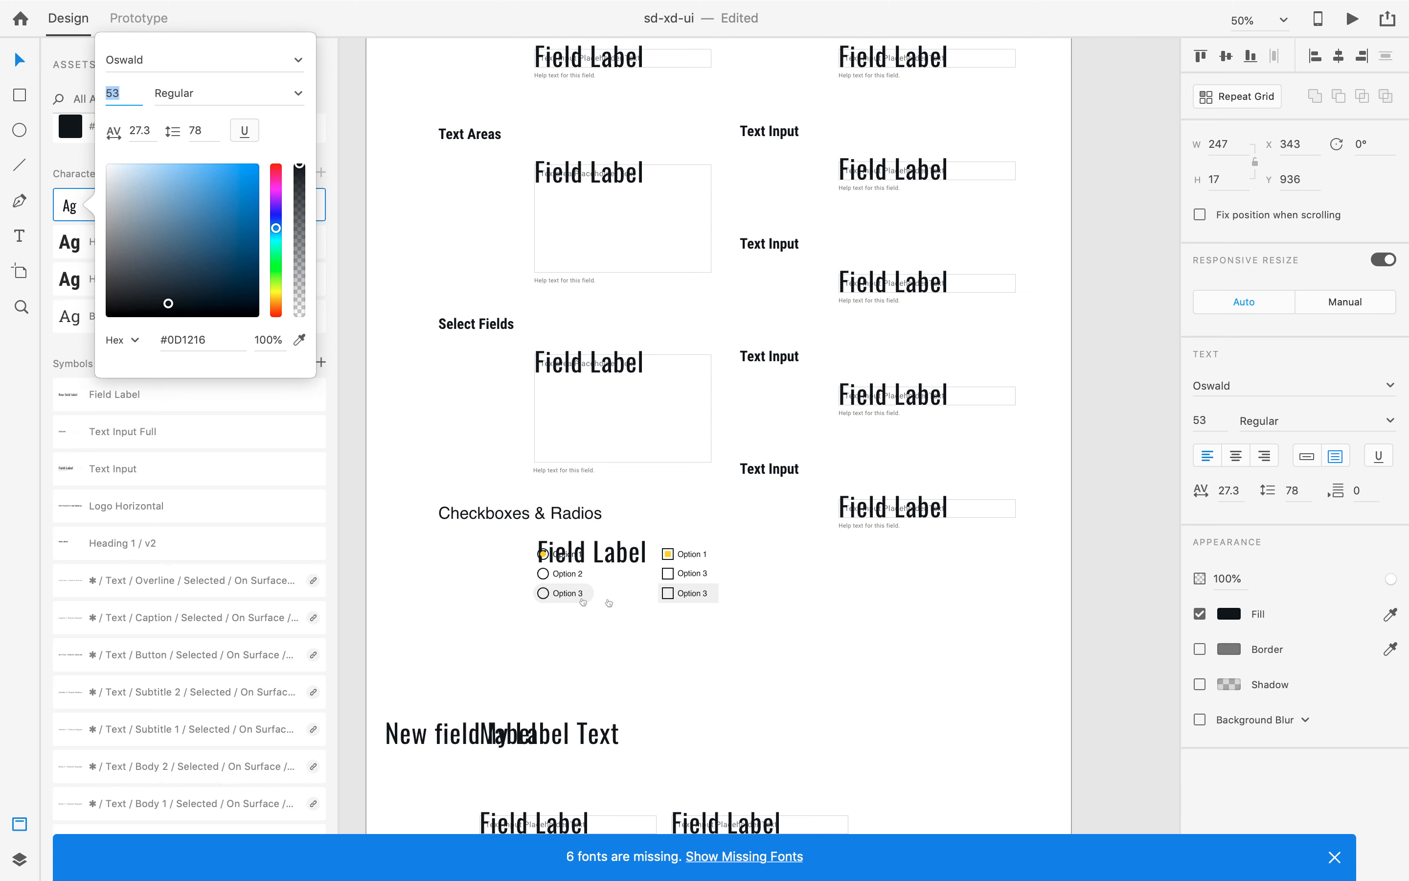
key(Down)
key(Down)
key(Down)
key(Down)
key(Down)
key(Down)
key(Down)
key(Down)
key(Down)
key(Down)
key(Down)
key(Down)
key(Down)
key(Down)
key(Down)
key(Down)
key(Down)
key(Down)
key(Down)
key(Down)
key(Down)
key(Down)
key(Down)
key(Down)
key(Down)
key(Down)
key(Down)
key(Down)
key(Down)
key(Down)
key(Down)
key(Down)
key(Down)
key(Down)
key(Down)
key(Down)
key(Down)
key(Down)
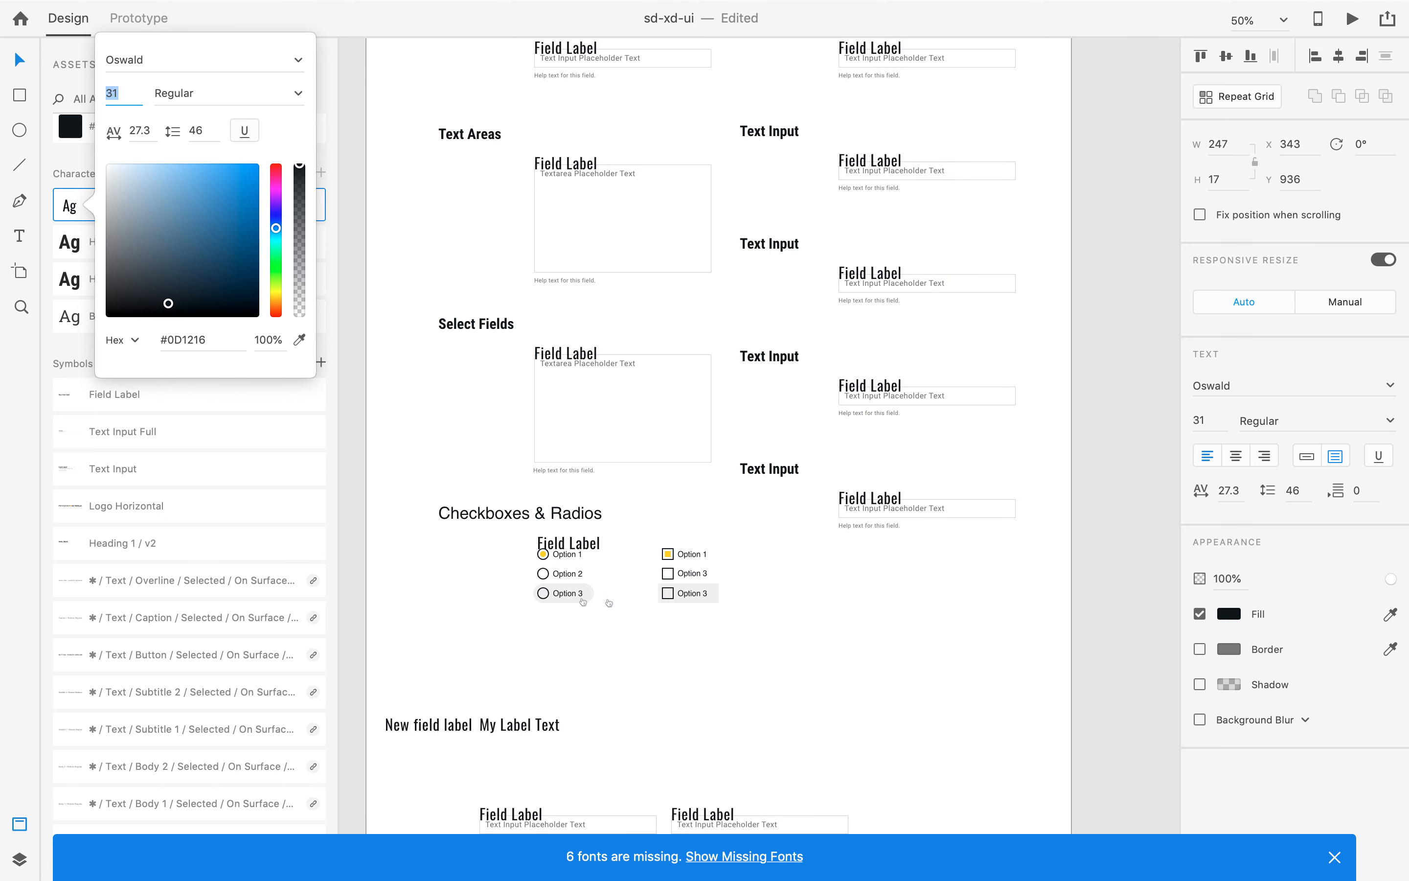
key(Up)
key(Up)
key(Up)
key(Up)
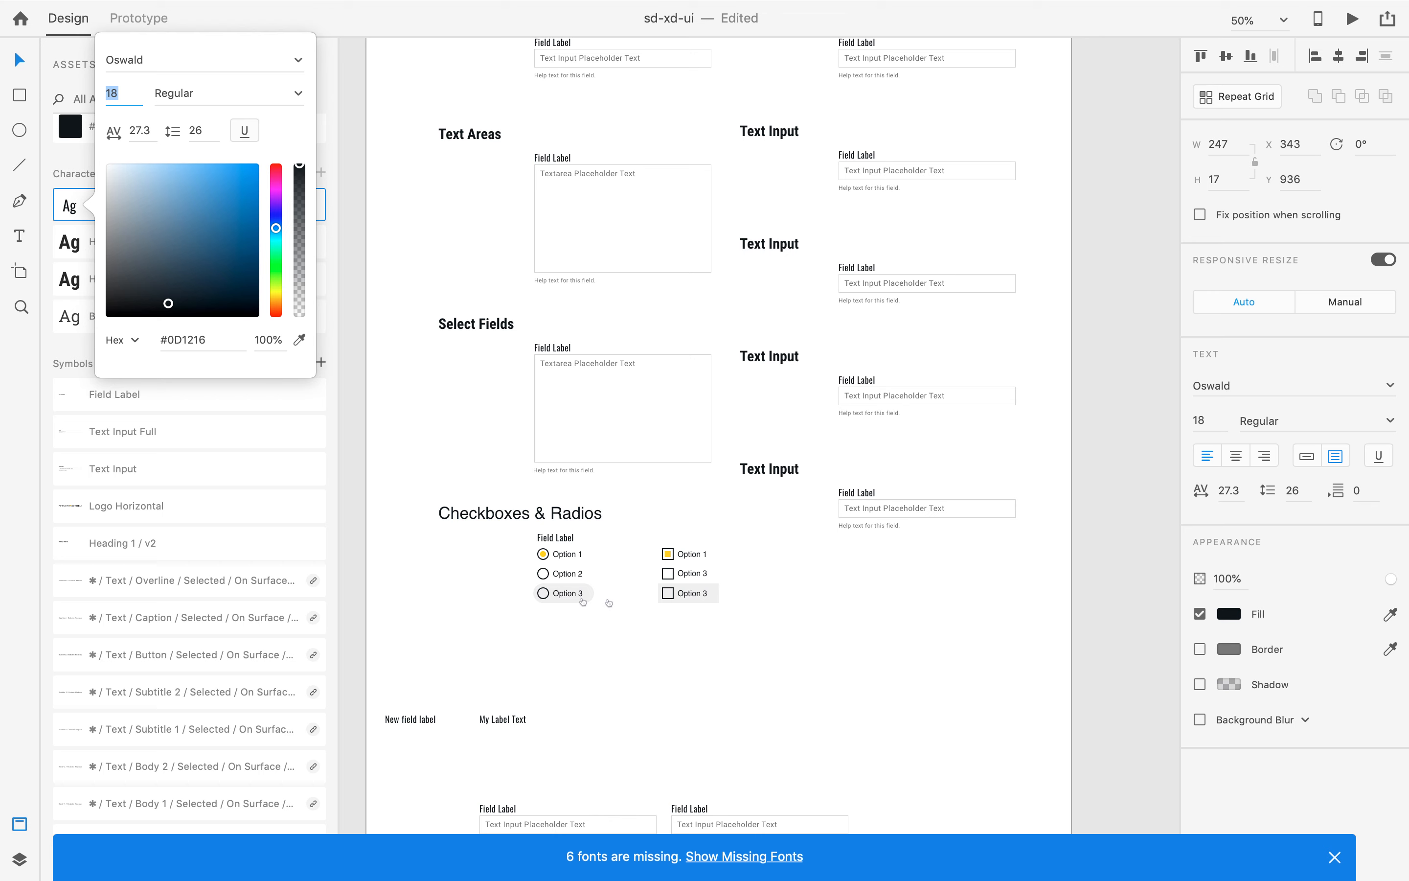
key(Down)
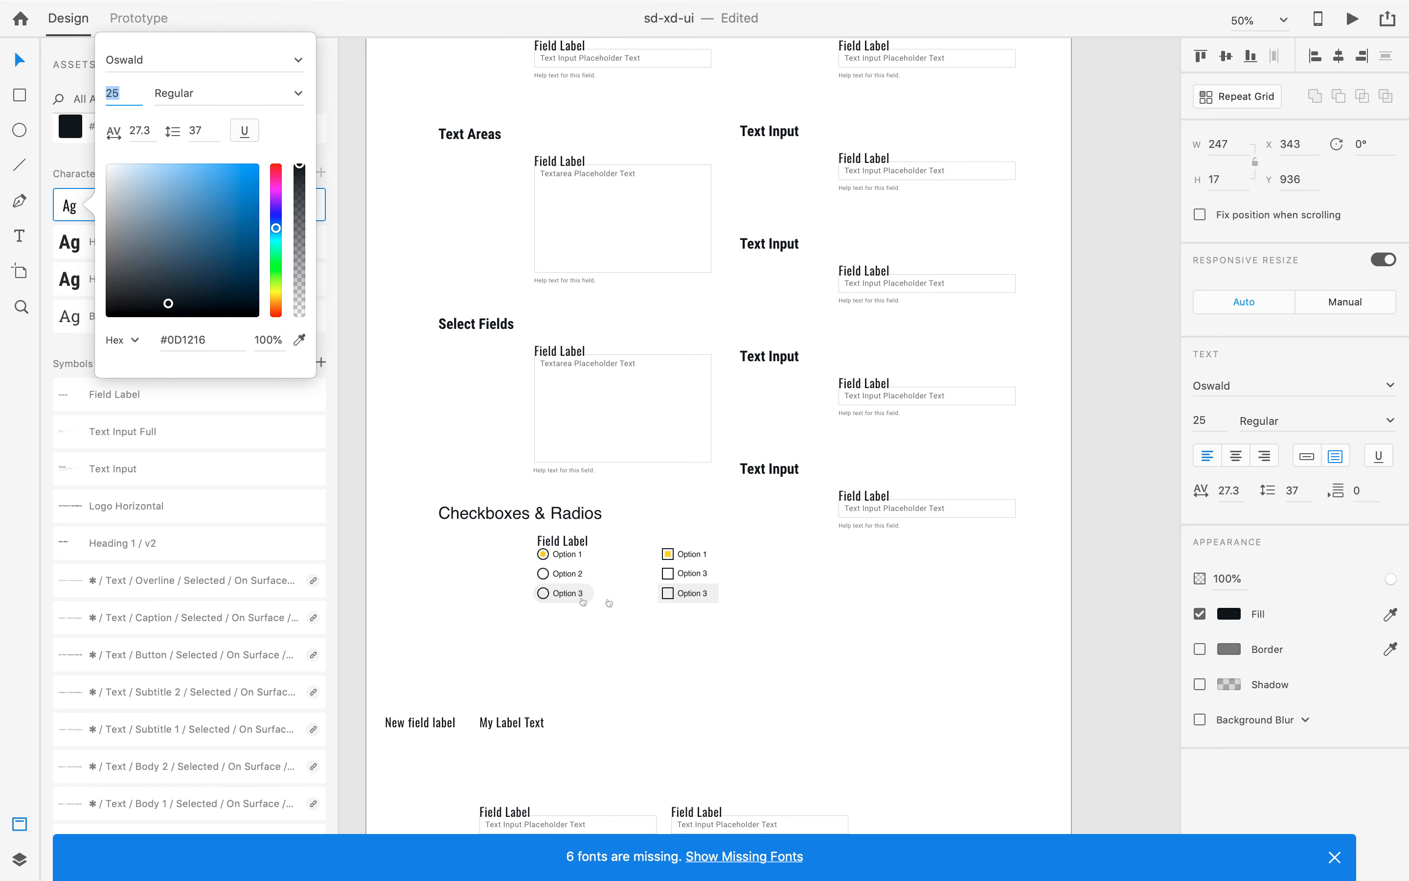
key(Down)
key(Down)
key(Down)
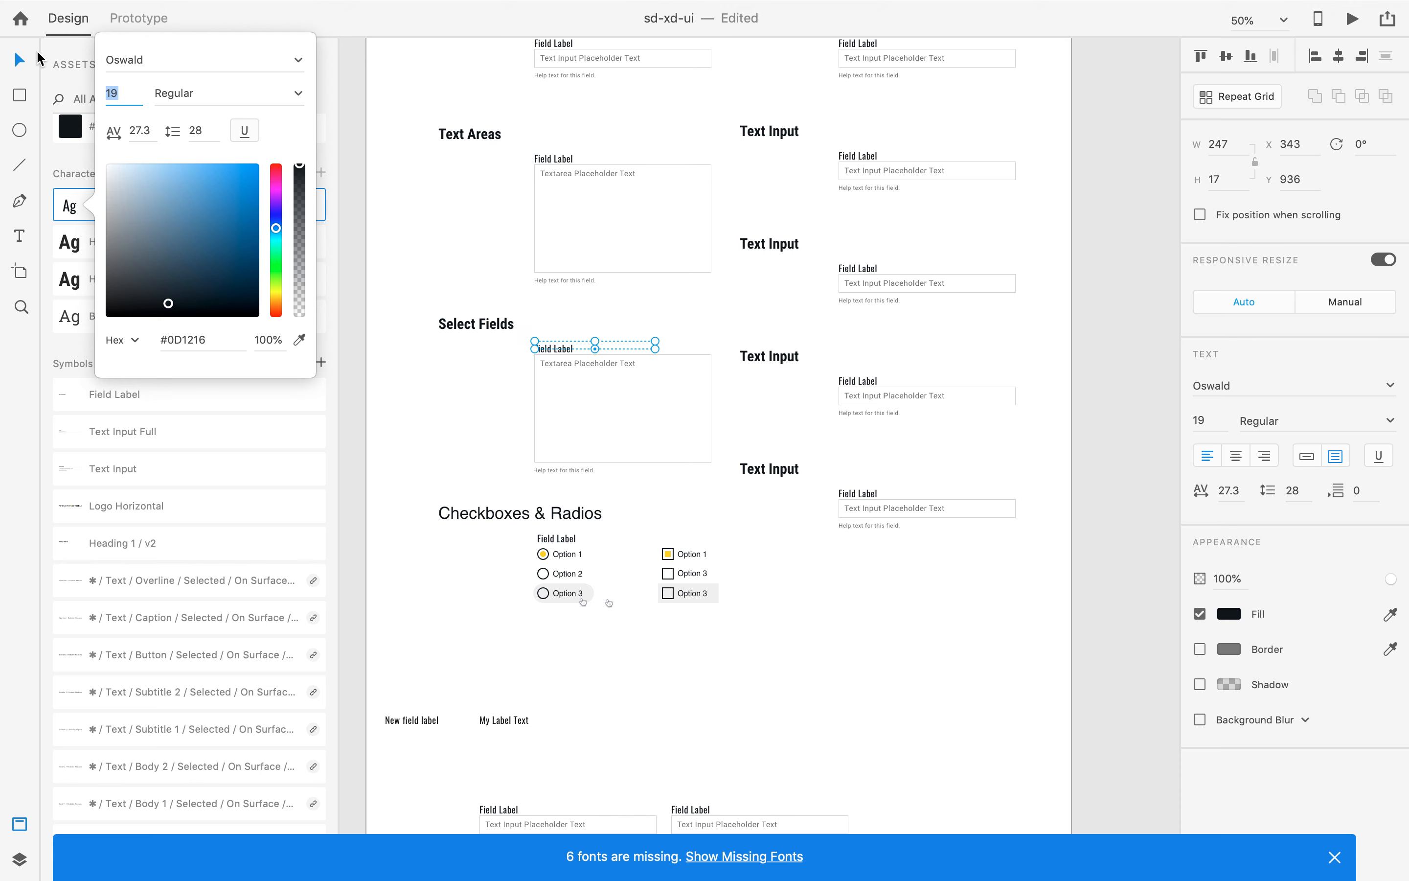
click(469, 281)
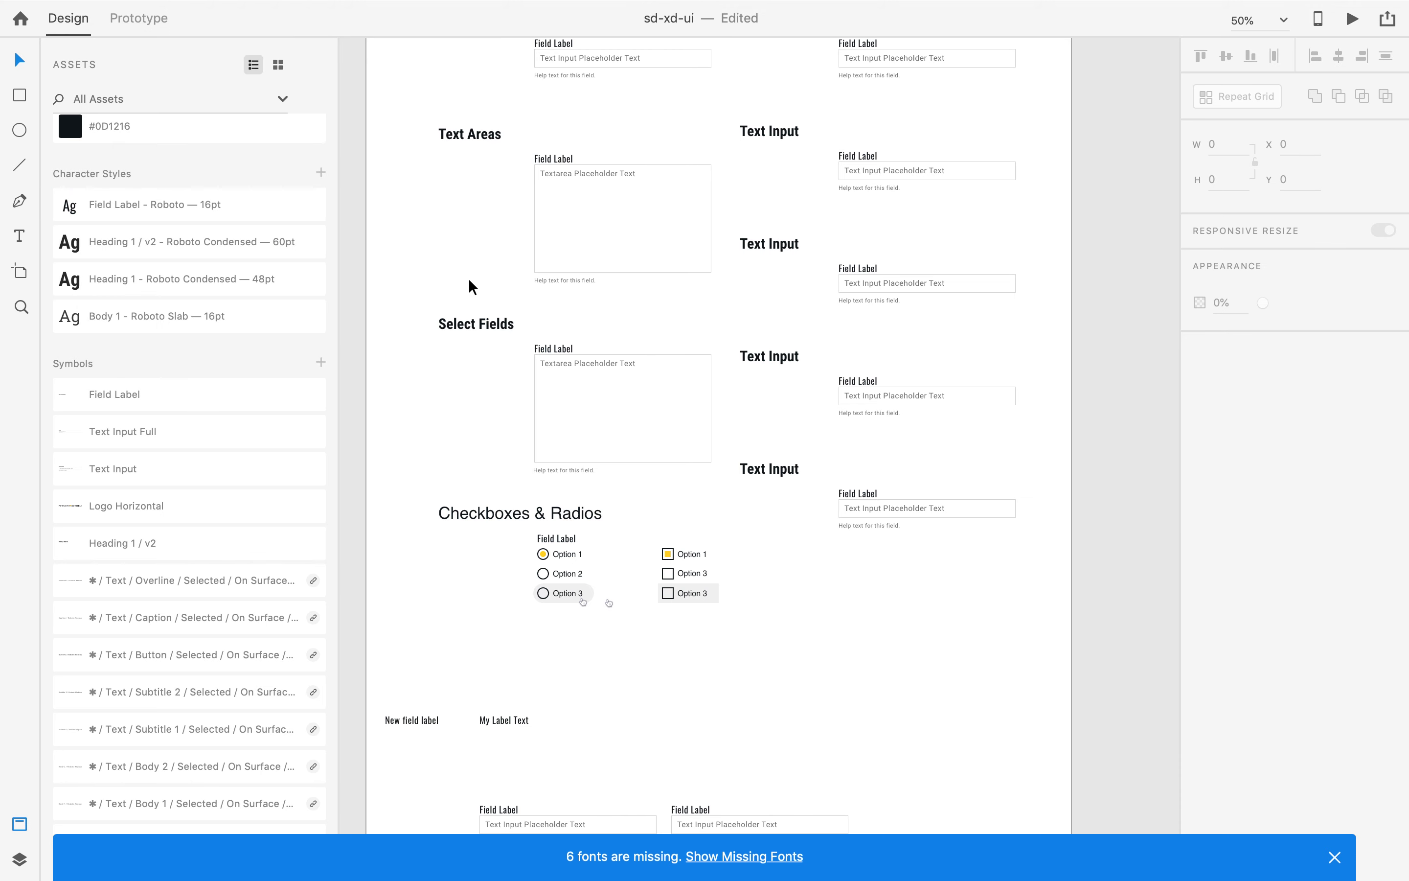
Turn the field group of the lowest Text Input example, with its label, input box and help text, into a repeat grid.
scroll(469, 280, up, 5)
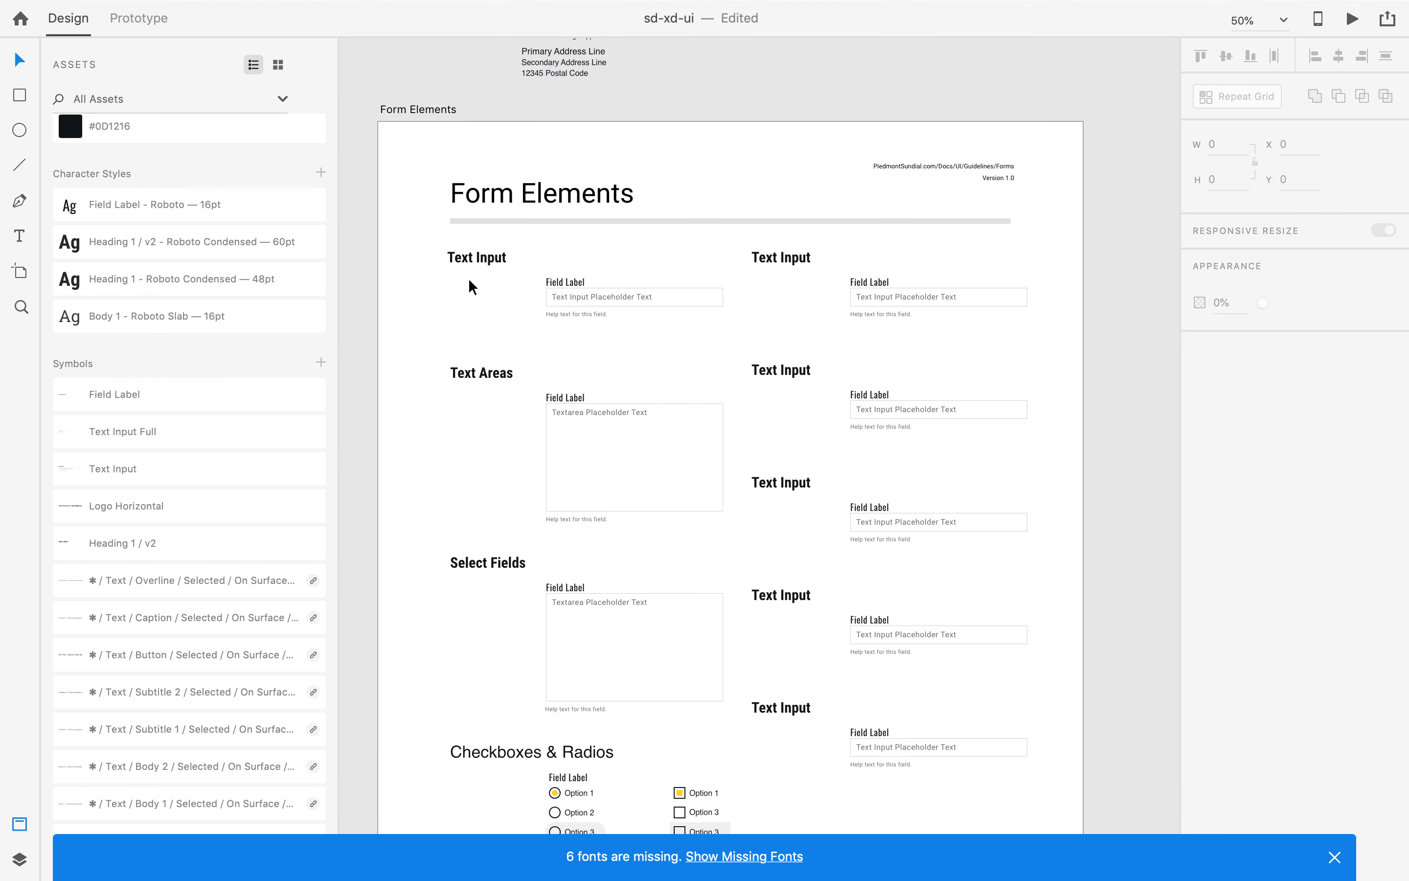
scroll(468, 277, down, 10)
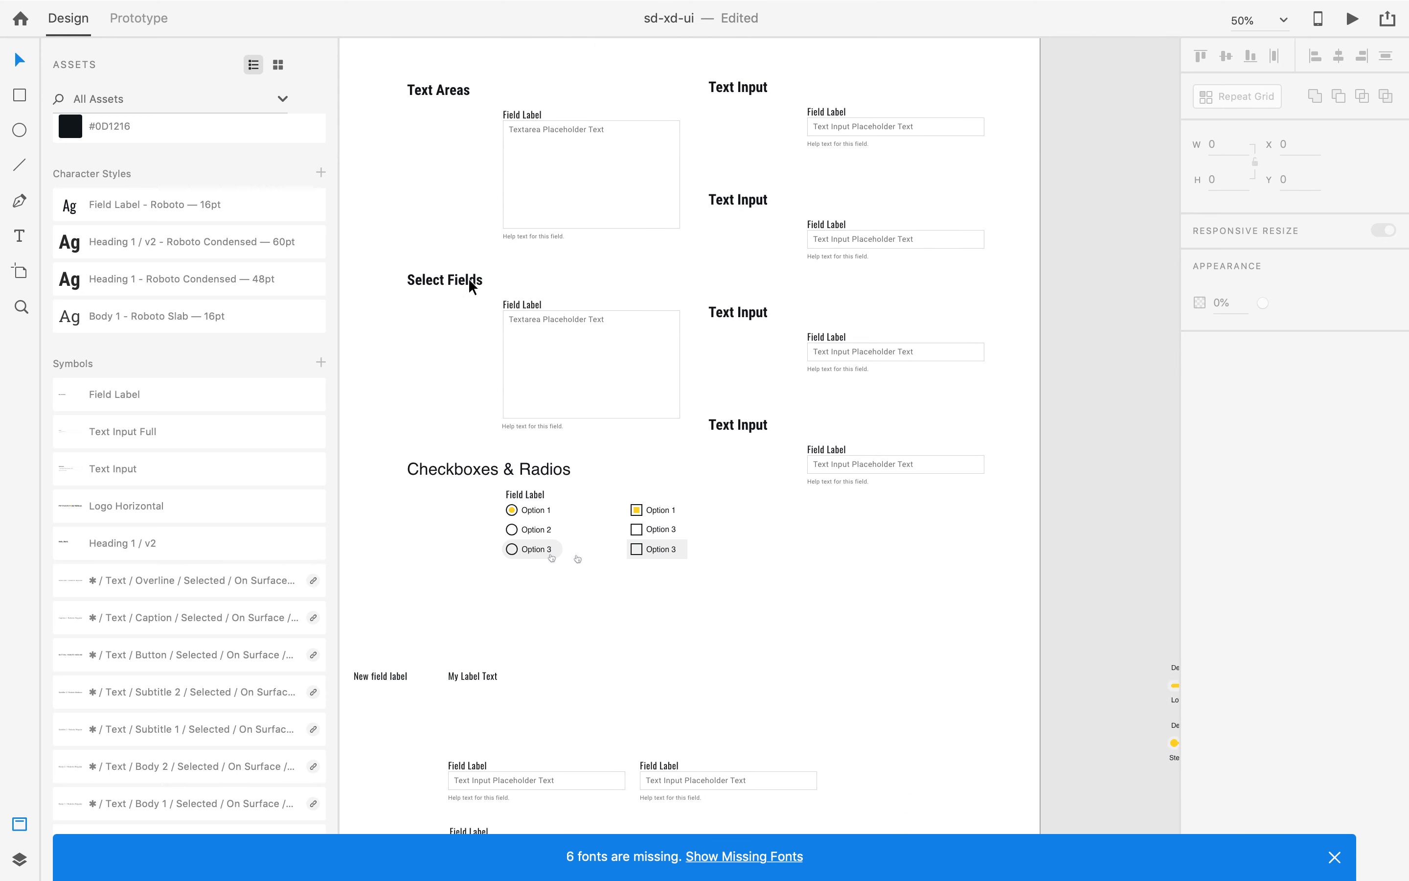
scroll(469, 278, right, 3)
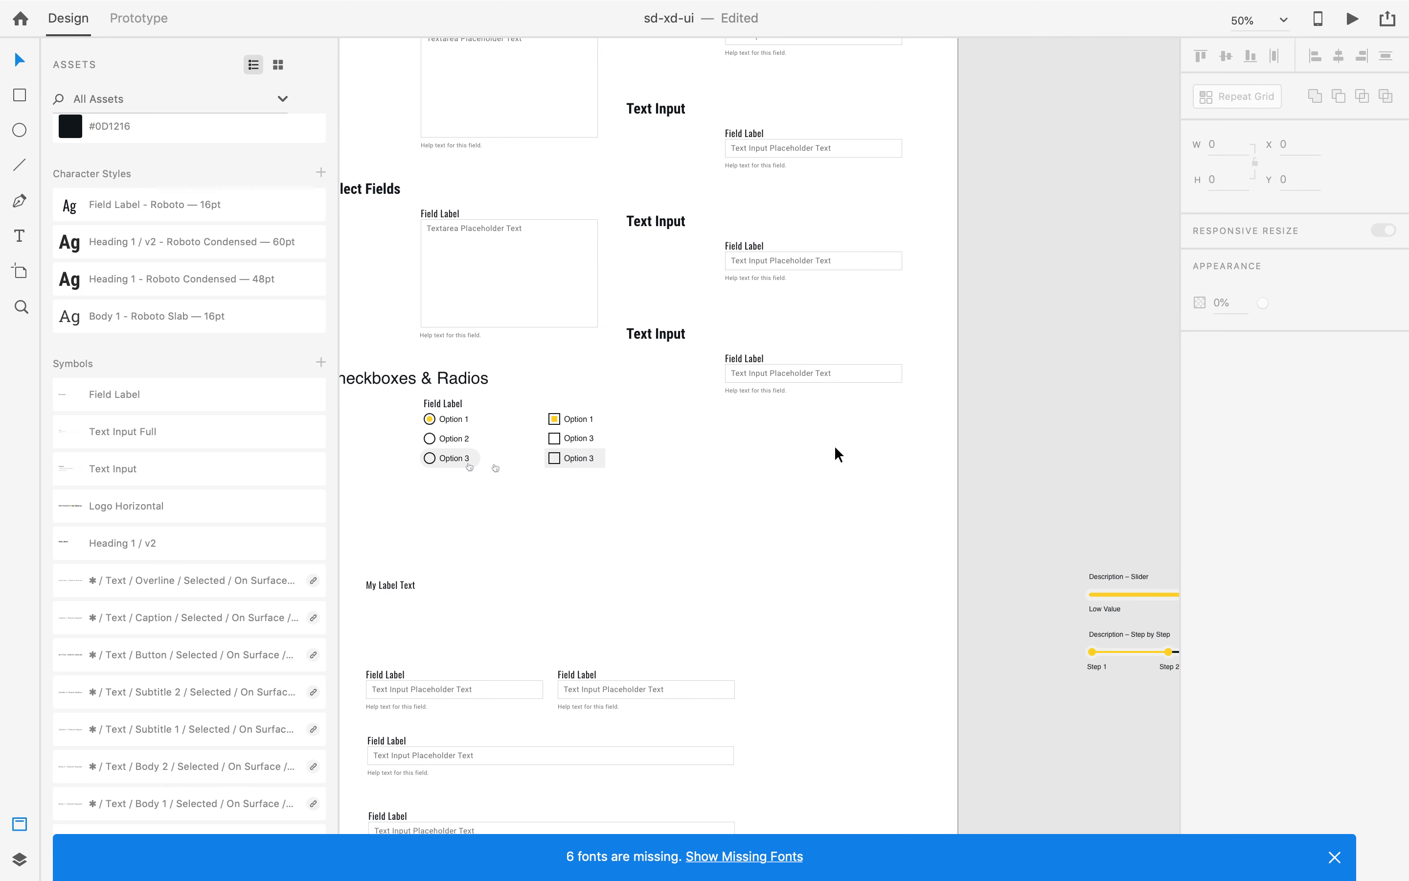
scroll(733, 505, down, 3)
scroll(733, 504, right, 1)
click(712, 271)
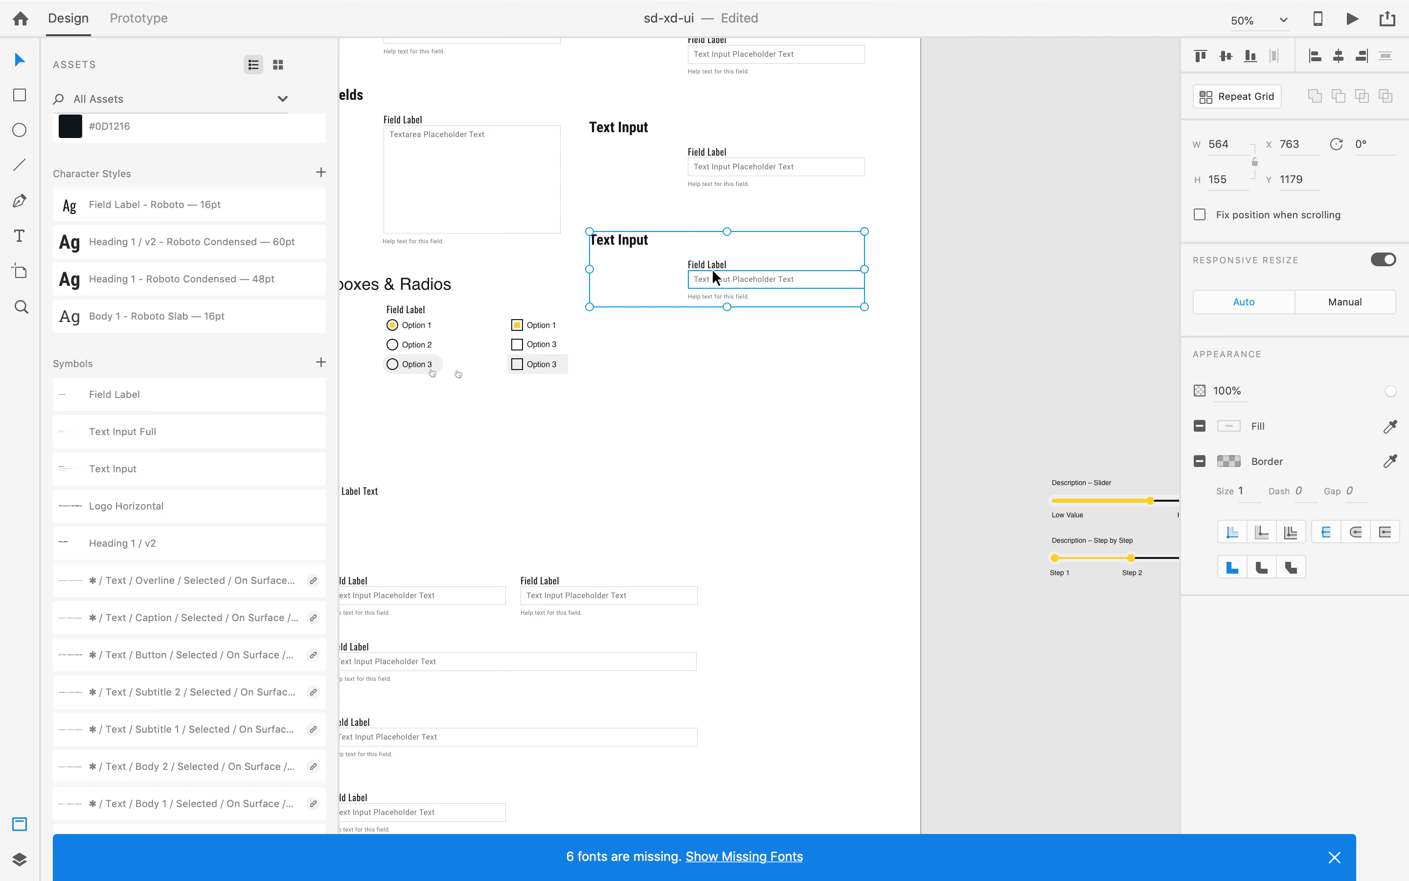
click(715, 343)
drag(830, 357, 718, 274)
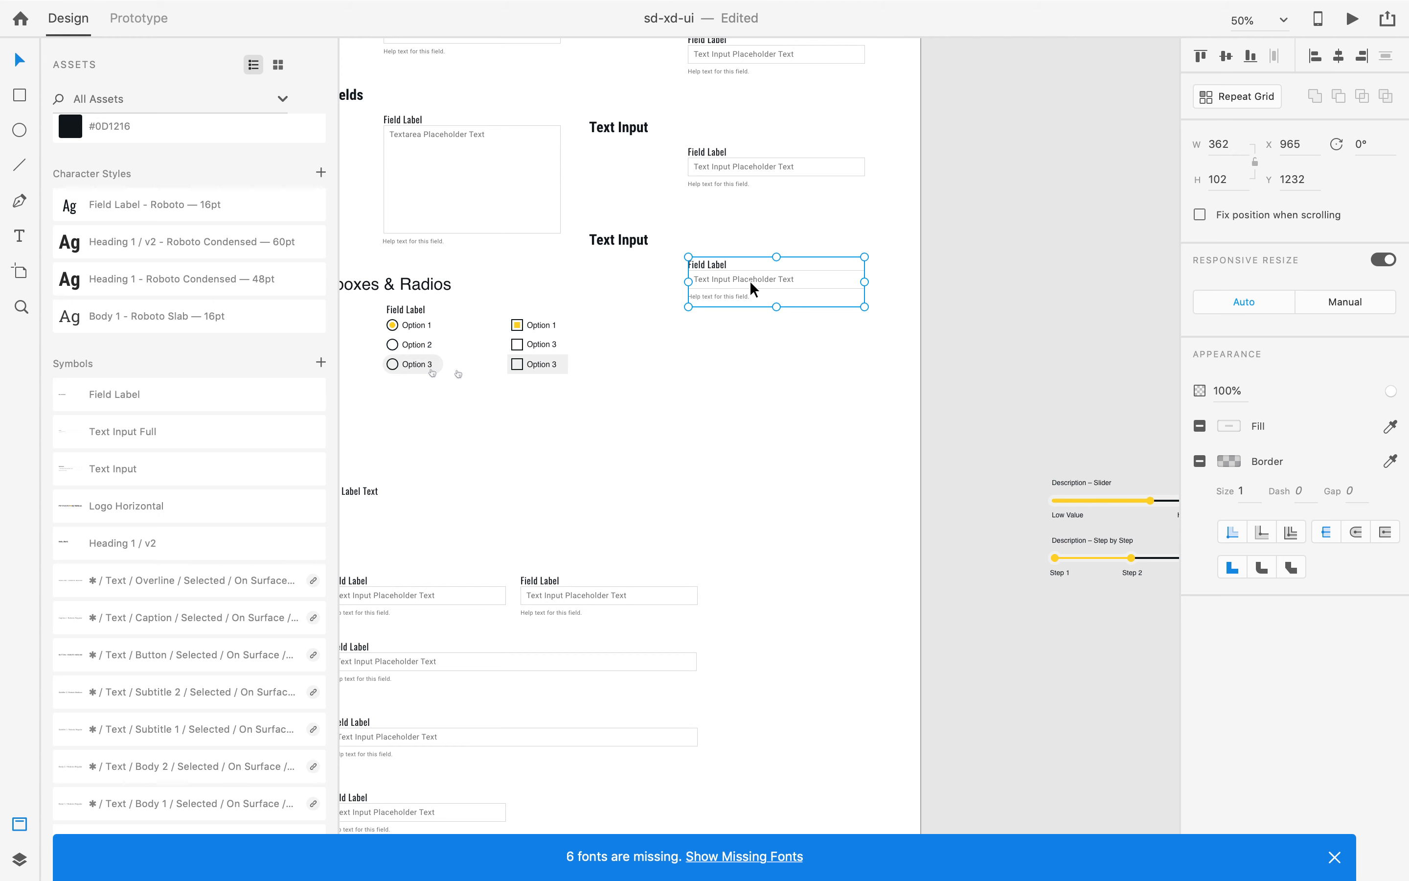
click(1235, 96)
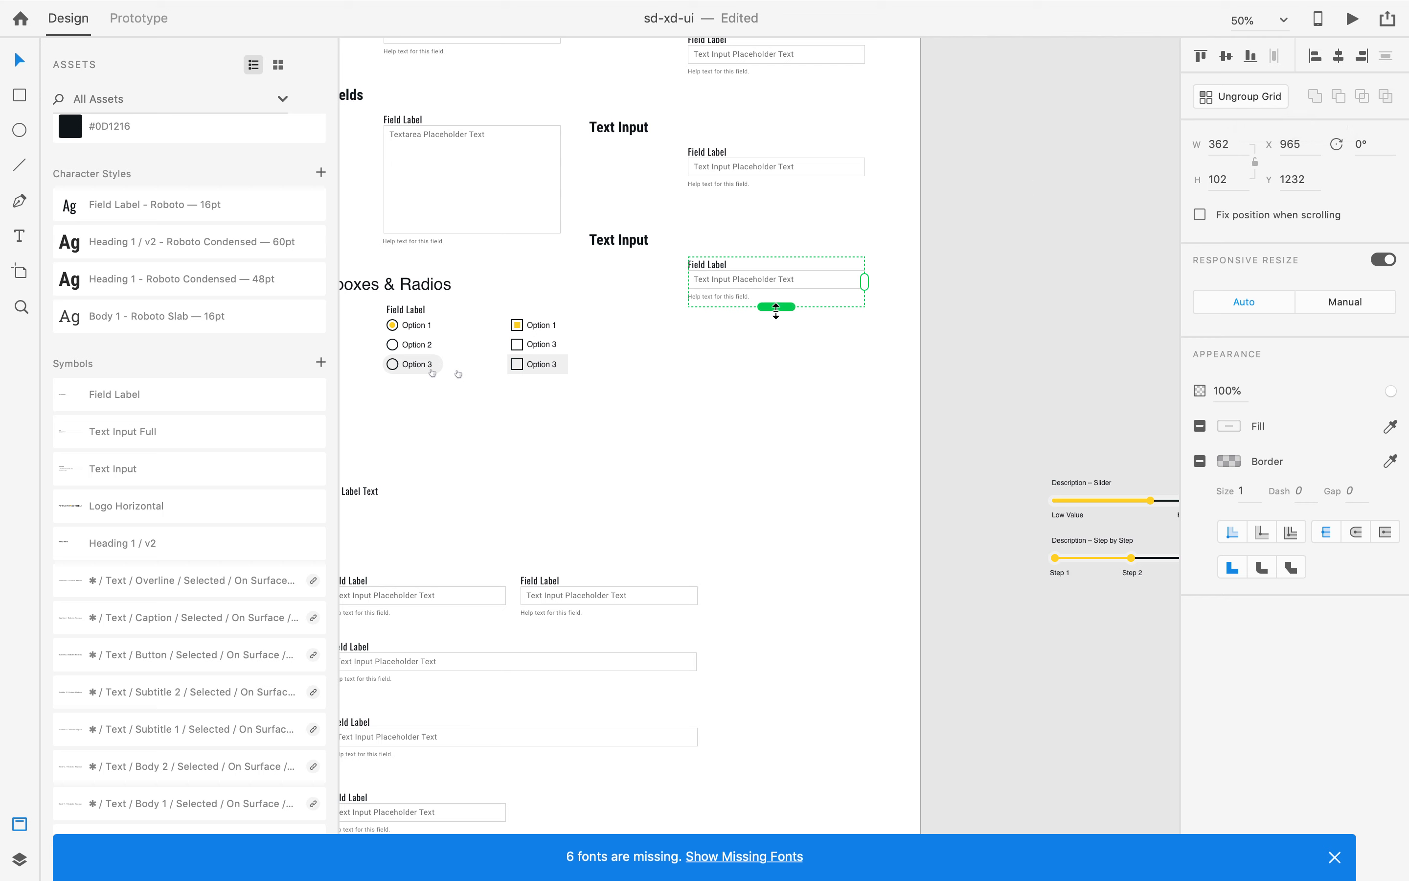
Extend the repeat grid across and down to about 962 wide and 769 tall, filling it with rows and columns of fields.
drag(775, 311, 732, 314)
drag(863, 284, 1159, 441)
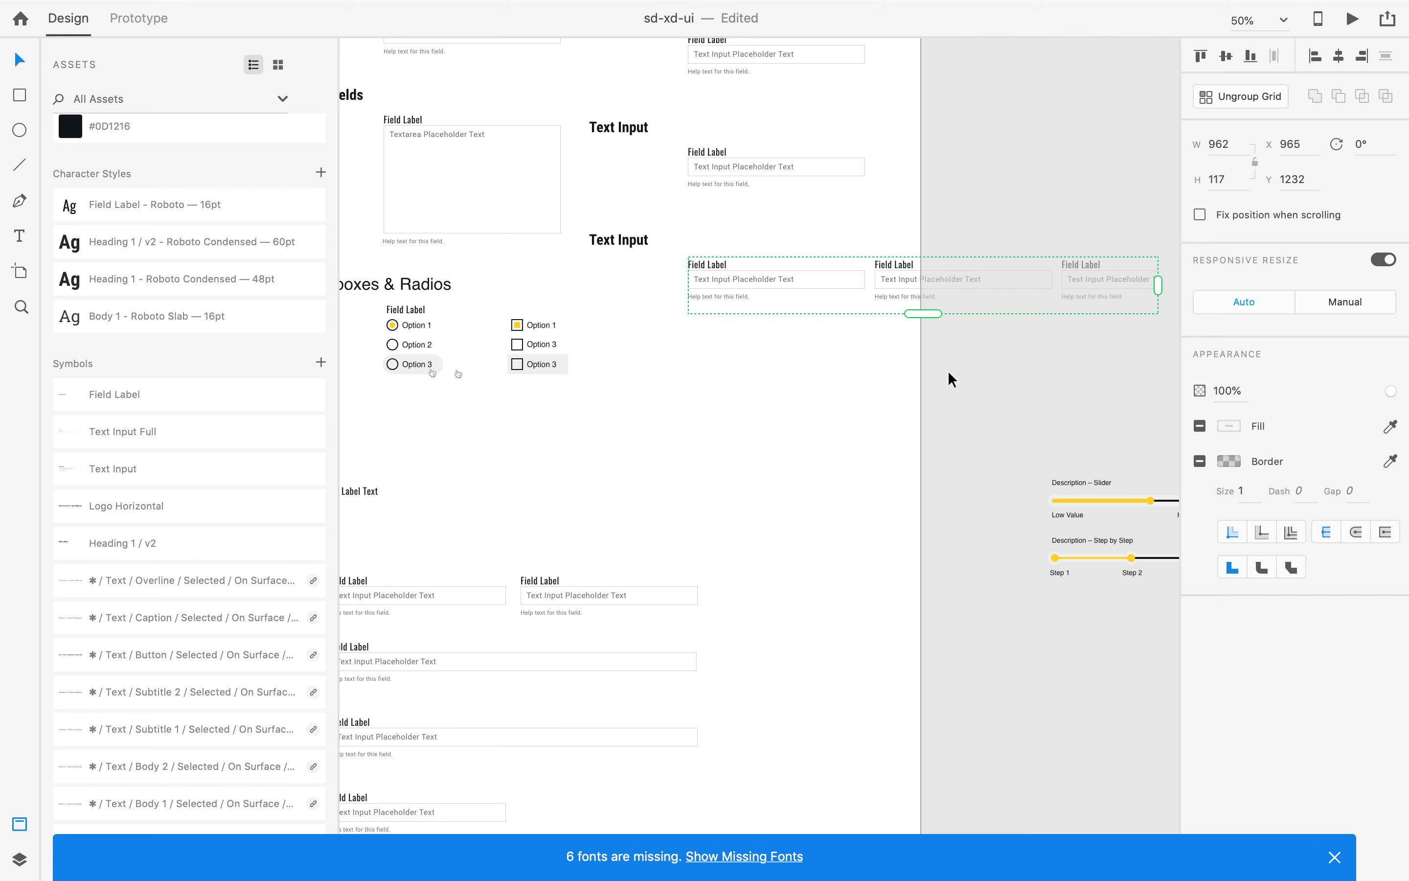
click(928, 315)
drag(928, 315, 995, 632)
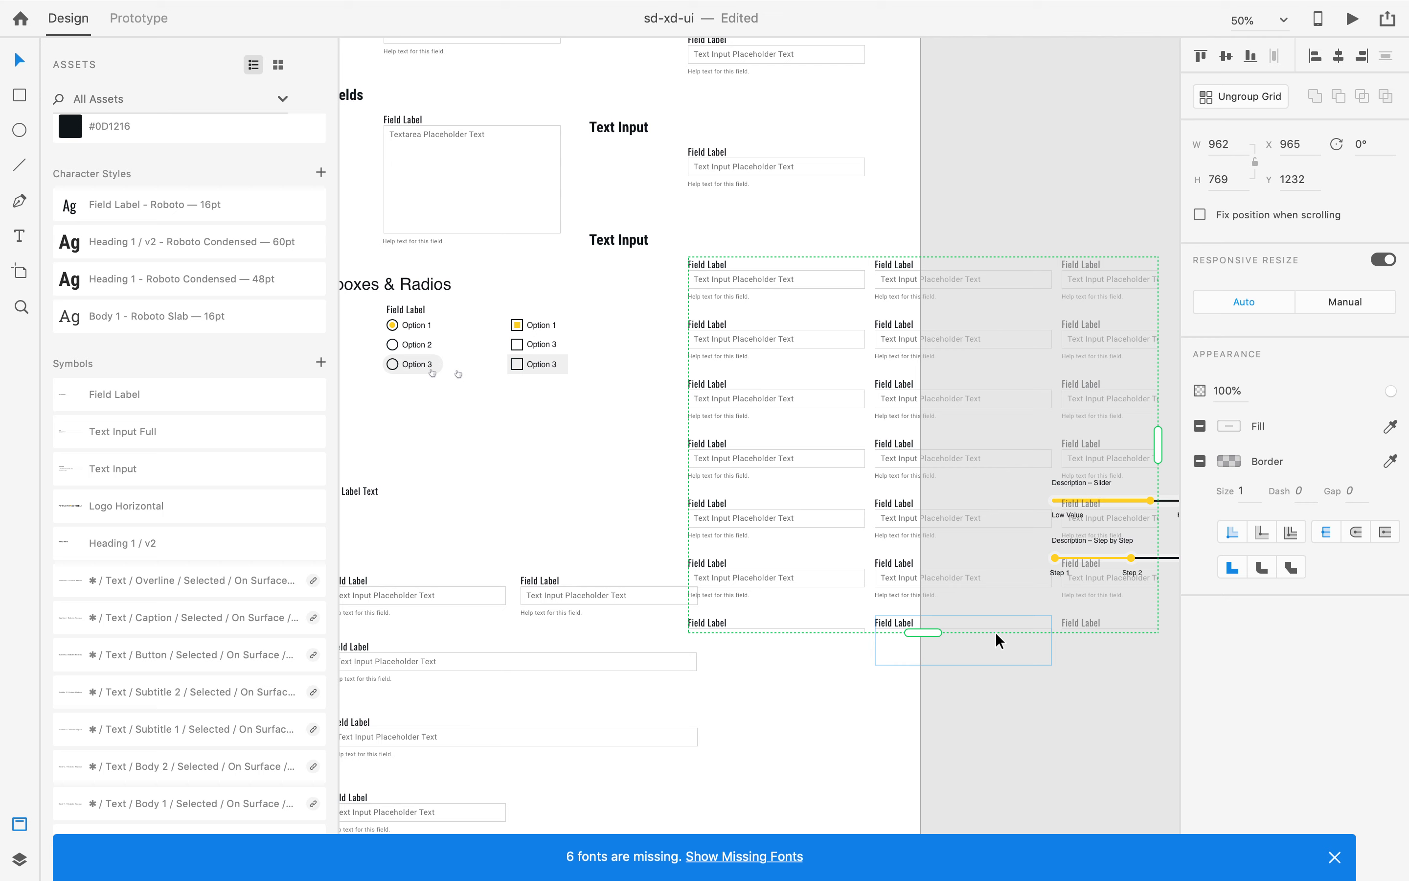
mouse_move(1004, 1)
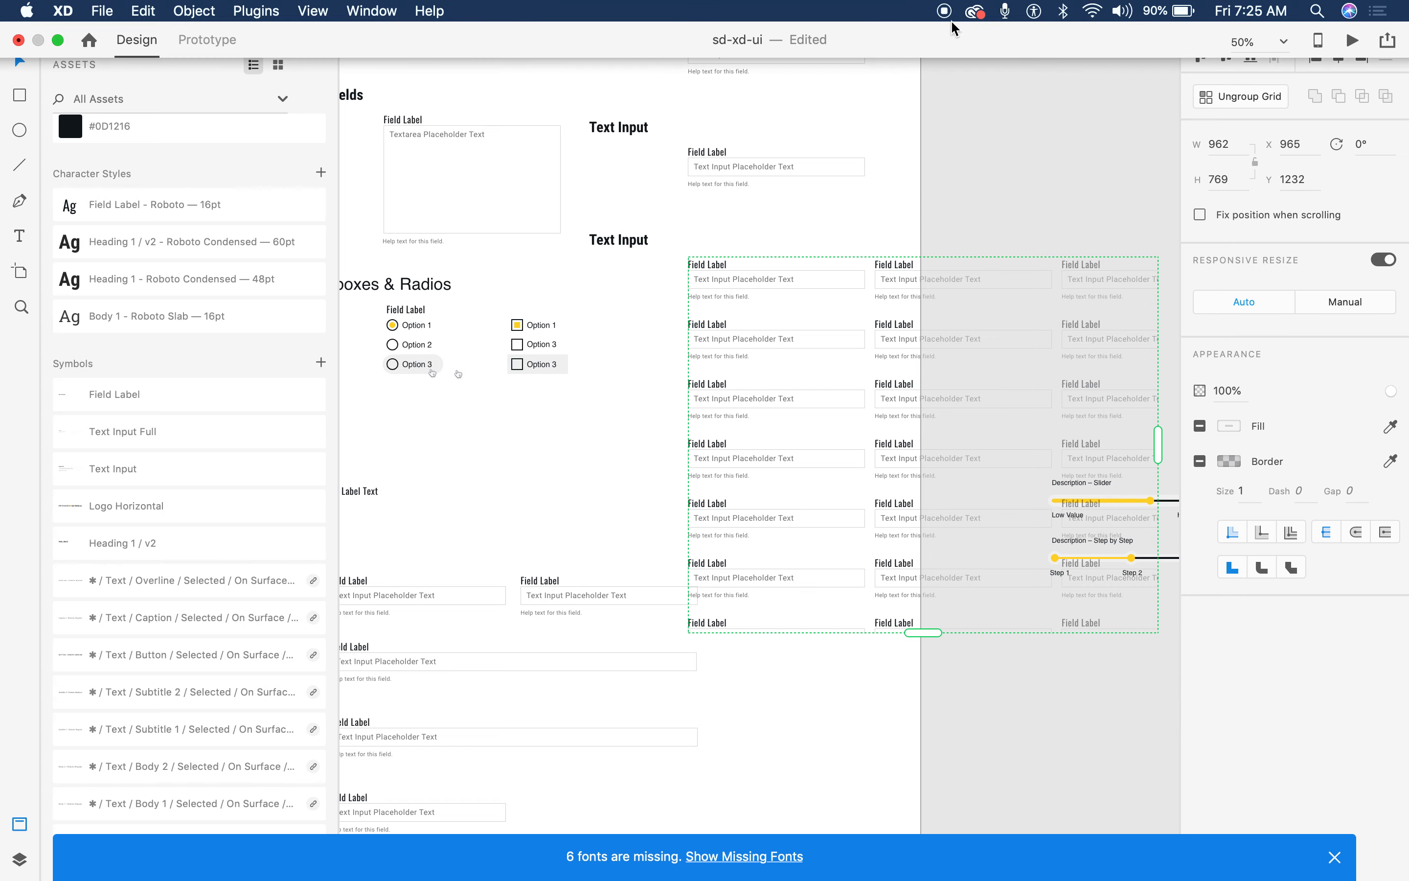